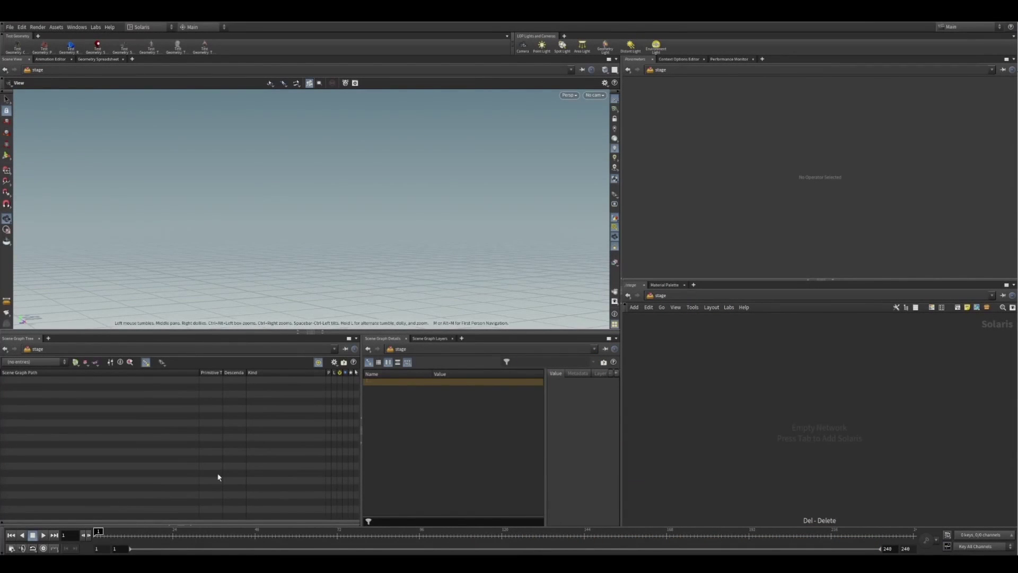
# Step: Add a Material Library node to the stage network and name it materiallibrary_AutoTexture
pyautogui.click(663, 297)
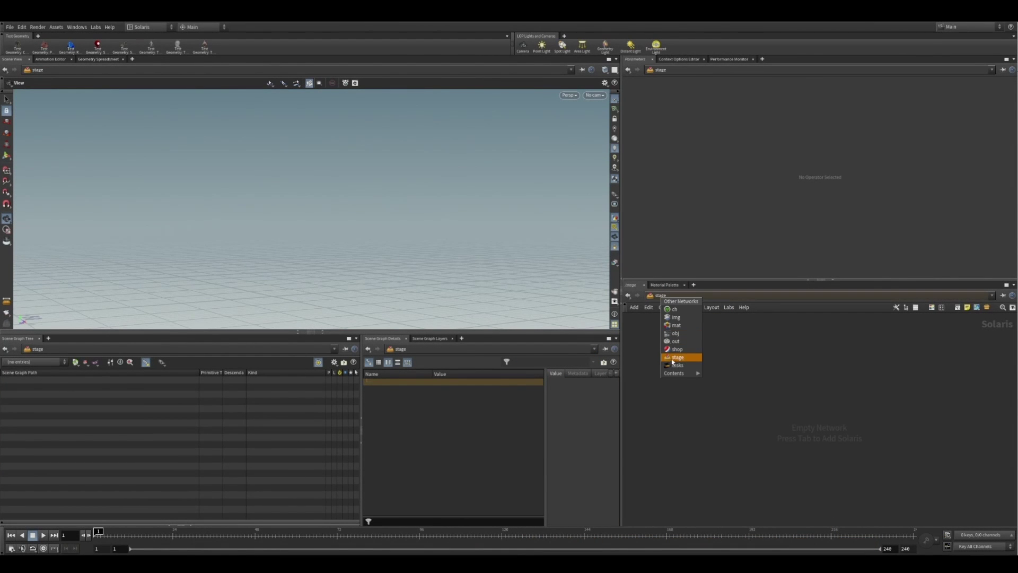
pyautogui.click(673, 358)
pyautogui.press('Tab')
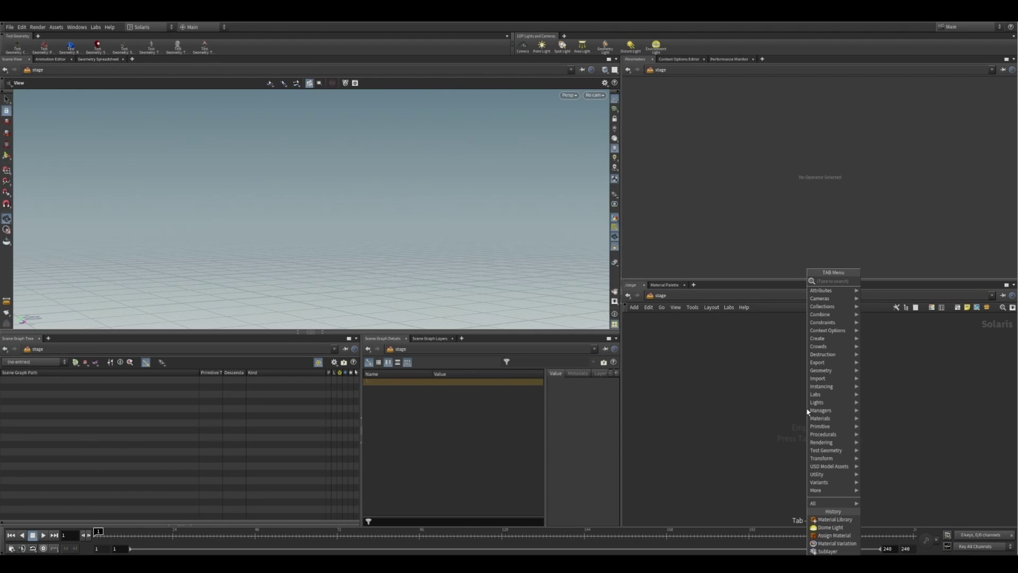
pyautogui.moveTo(819, 419)
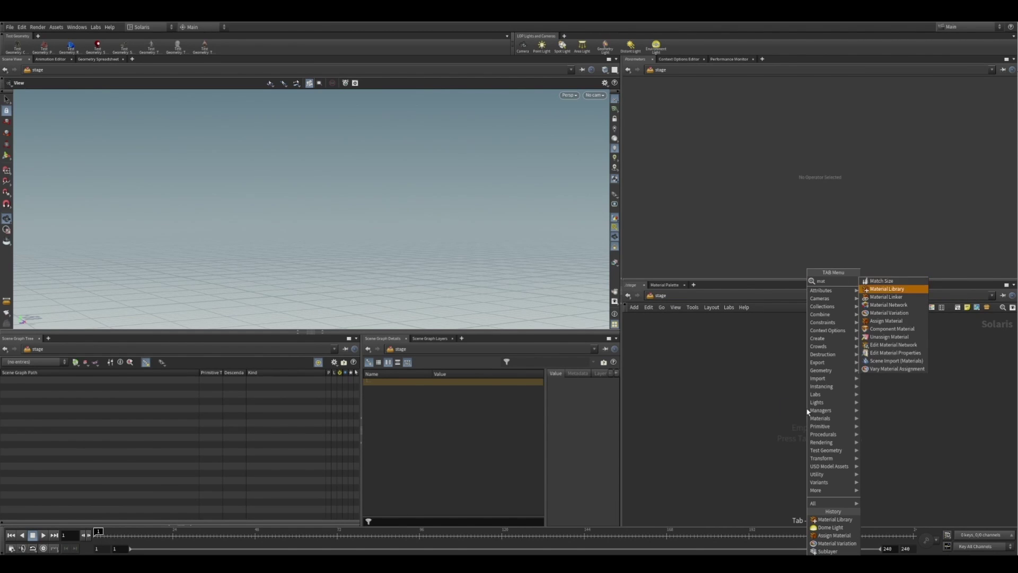
pyautogui.click(883, 281)
pyautogui.doubleClick(886, 410)
pyautogui.press('BackSpace')
pyautogui.write('_AutoTexture')
pyautogui.press('Return')
# Step: Inside the material library, add a Karma MaterialX Subnet and rename it AutoTexture
pyautogui.doubleClick(801, 407)
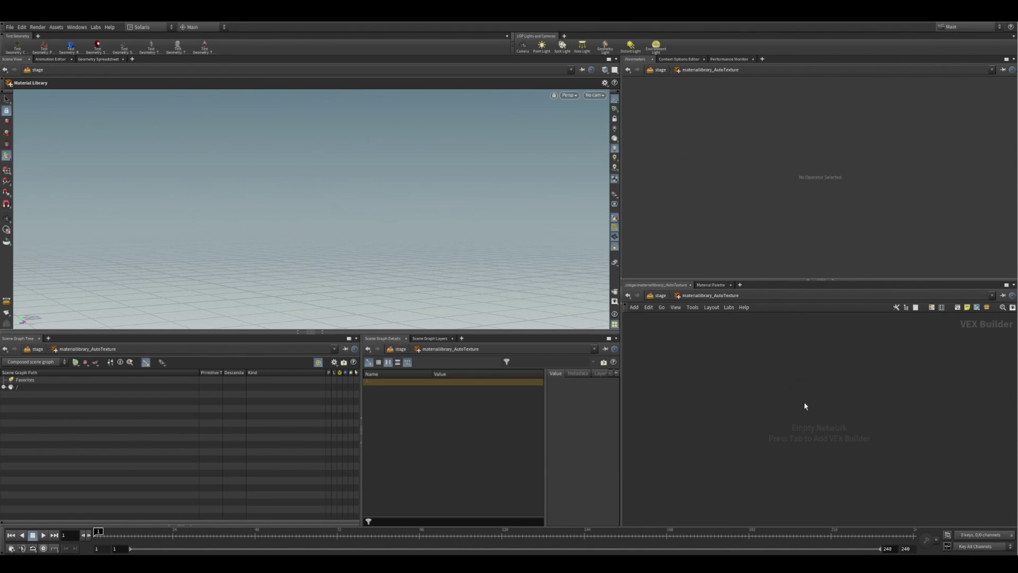
pyautogui.press('Tab')
pyautogui.write('karma mate')
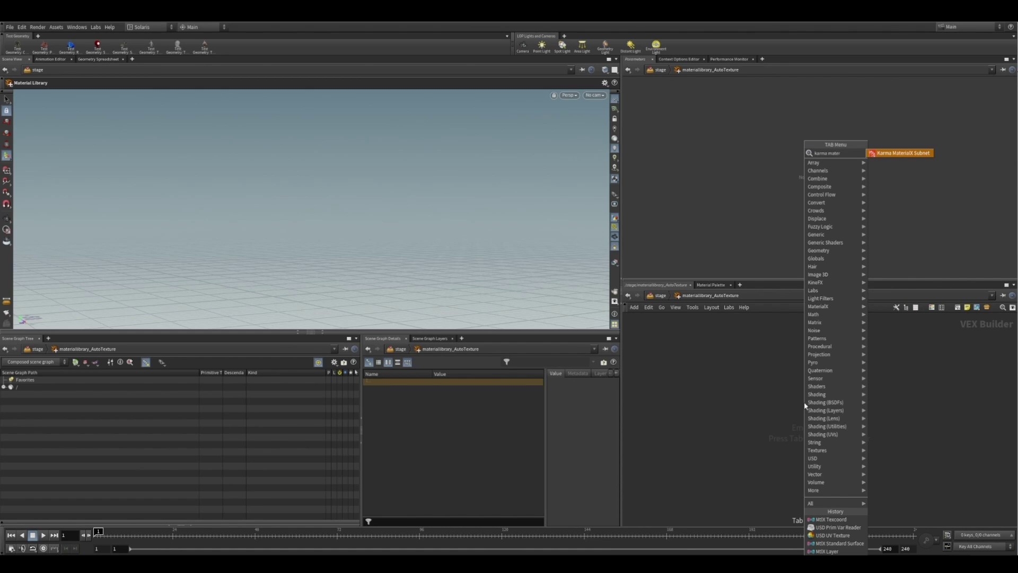
pyautogui.click(912, 153)
pyautogui.click(815, 433)
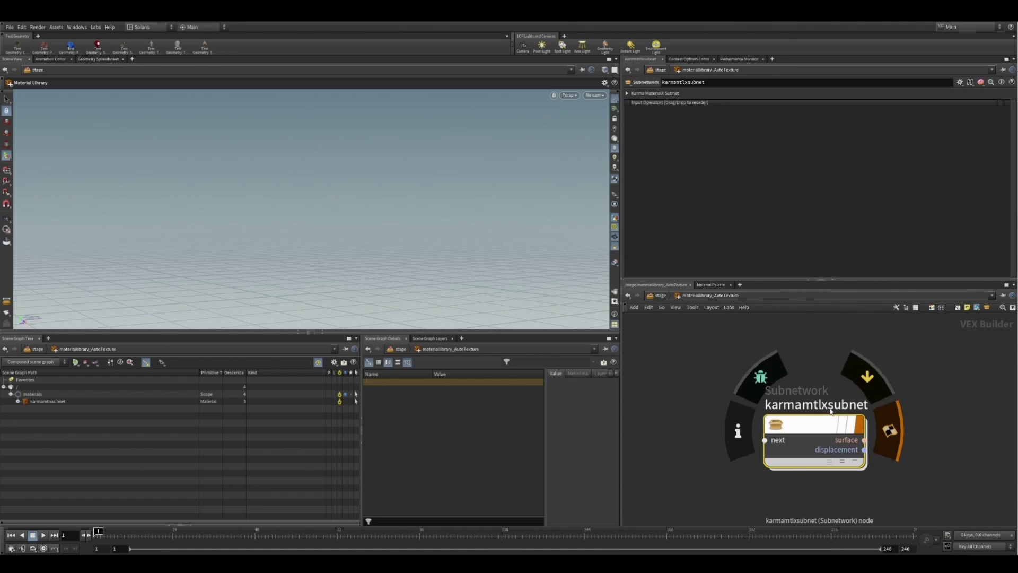
pyautogui.doubleClick(830, 411)
pyautogui.write('AutoTexture')
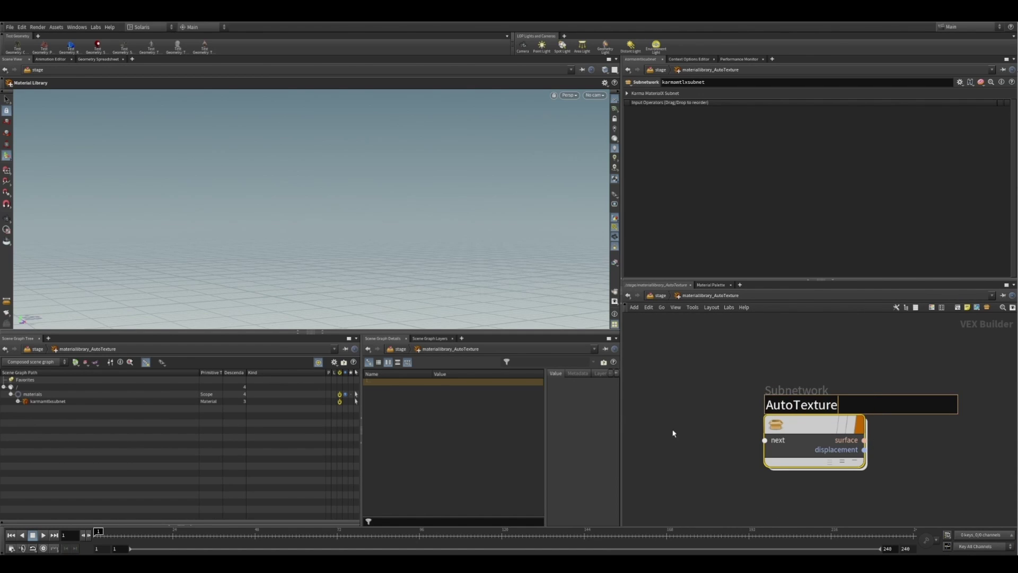
pyautogui.press('Return')
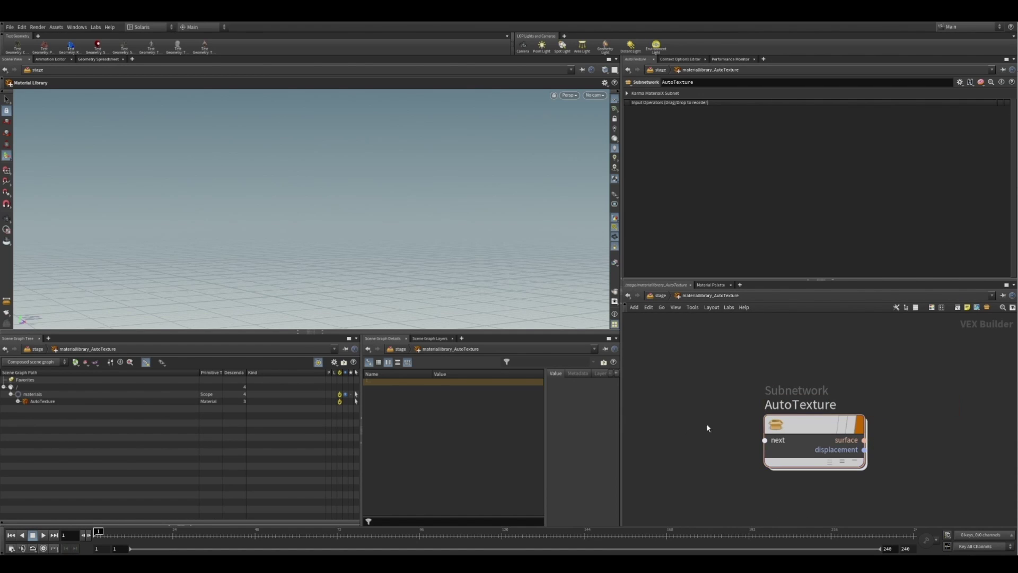
# Step: Enter the AutoTexture subnet and move its inputs node far away from the output nodes to free up space
pyautogui.doubleClick(805, 429)
pyautogui.scroll(-5, 808, 424)
pyautogui.moveTo(758, 455); pyautogui.dragTo(938, 456, button='middle')
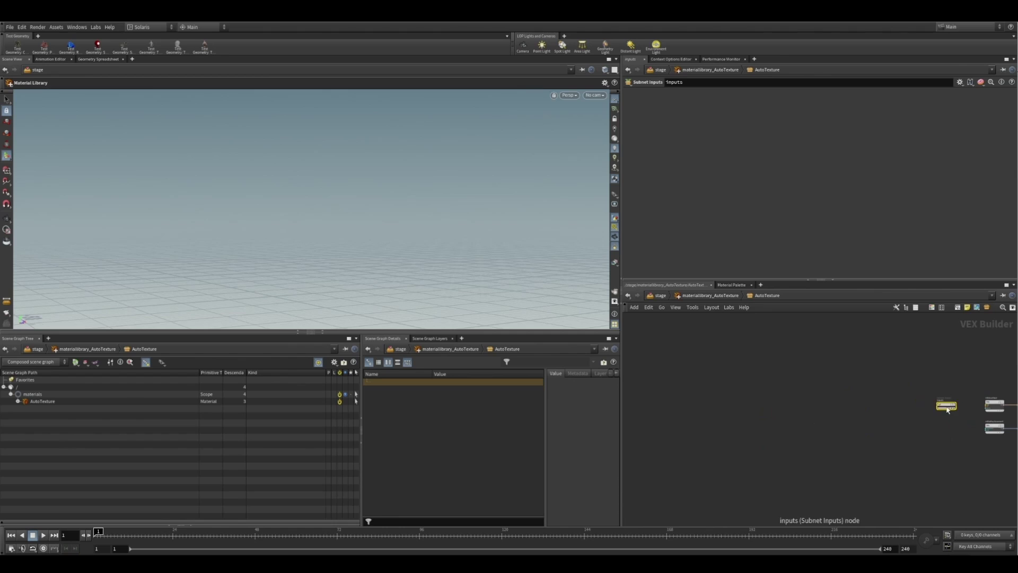
pyautogui.moveTo(948, 409); pyautogui.dragTo(688, 410)
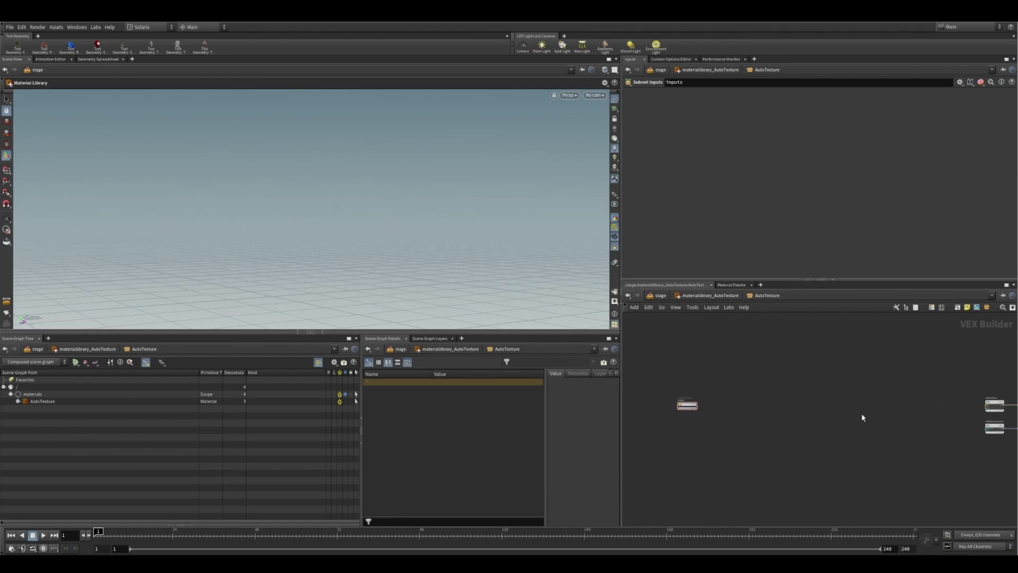
# Step: Add a USD UV Texture node between the inputs node and the output nodes
pyautogui.press('Tab')
pyautogui.write('usd')
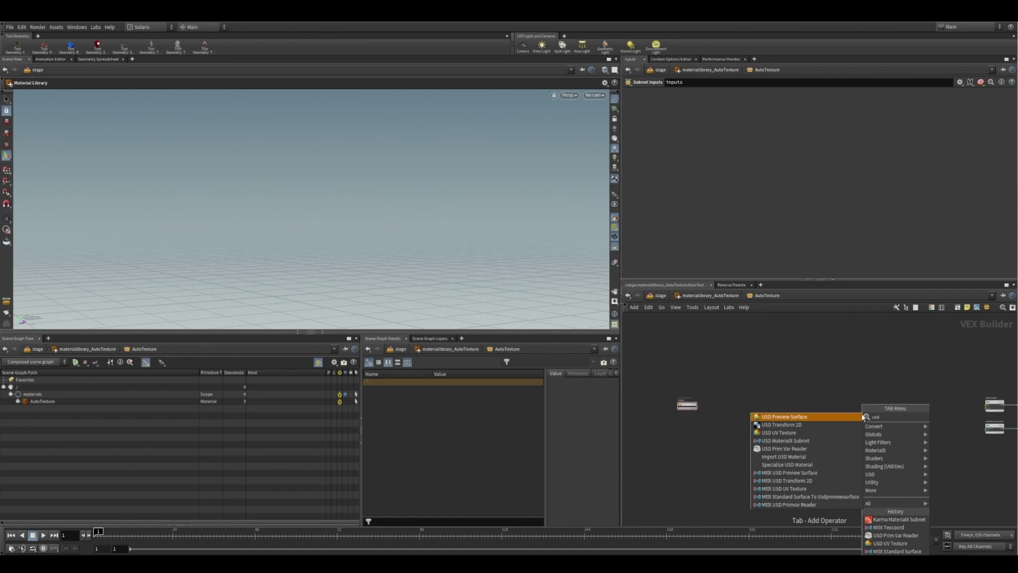
pyautogui.press('Down')
pyautogui.press('Down')
pyautogui.press('Return')
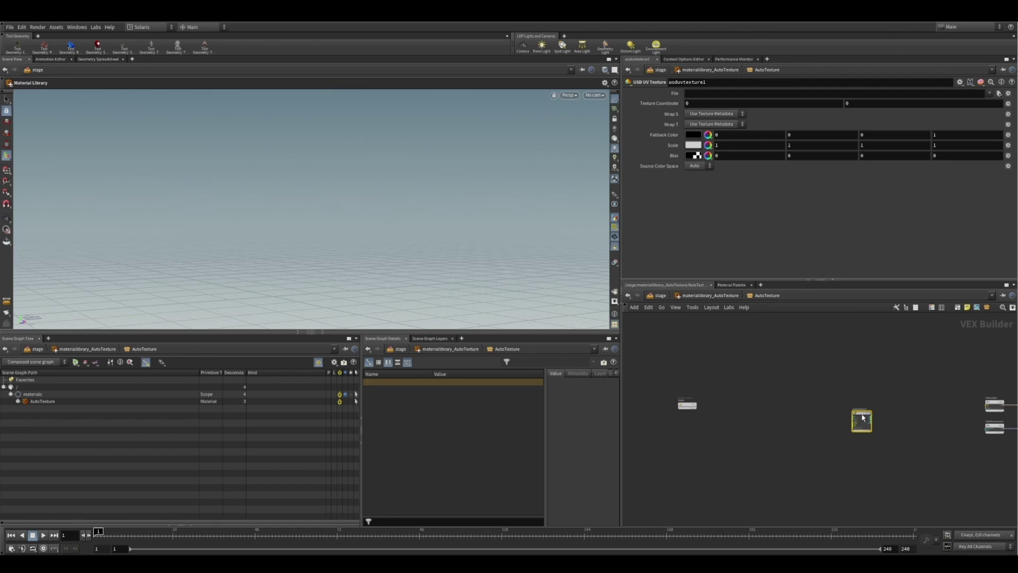
pyautogui.click(864, 408)
pyautogui.scroll(1, 865, 409)
# Step: Add a USD Prim Var Reader node in front of the UV texture node
pyautogui.press('Tab')
pyautogui.write('usd p')
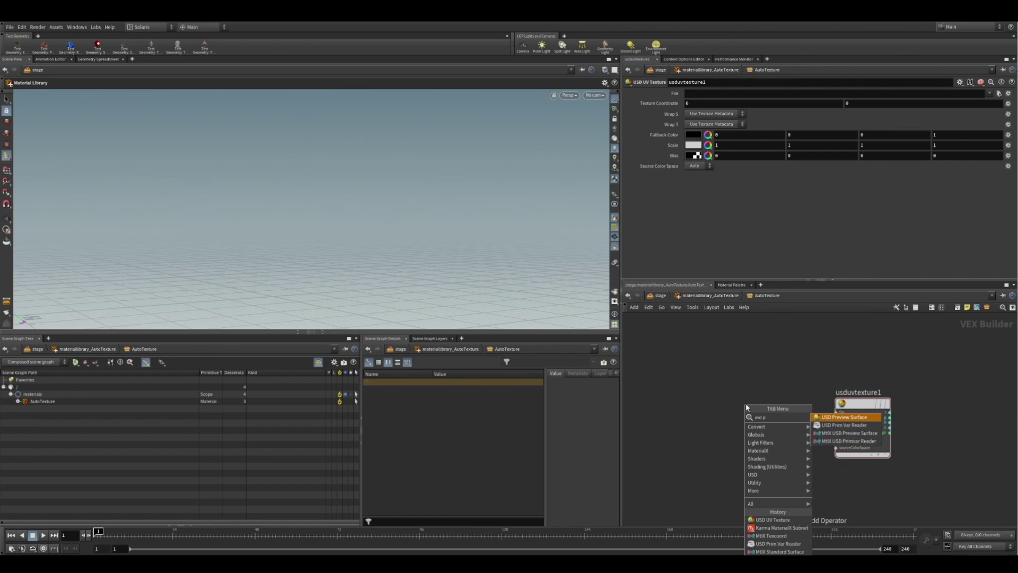
pyautogui.press('Down')
pyautogui.press('Return')
pyautogui.click(719, 407)
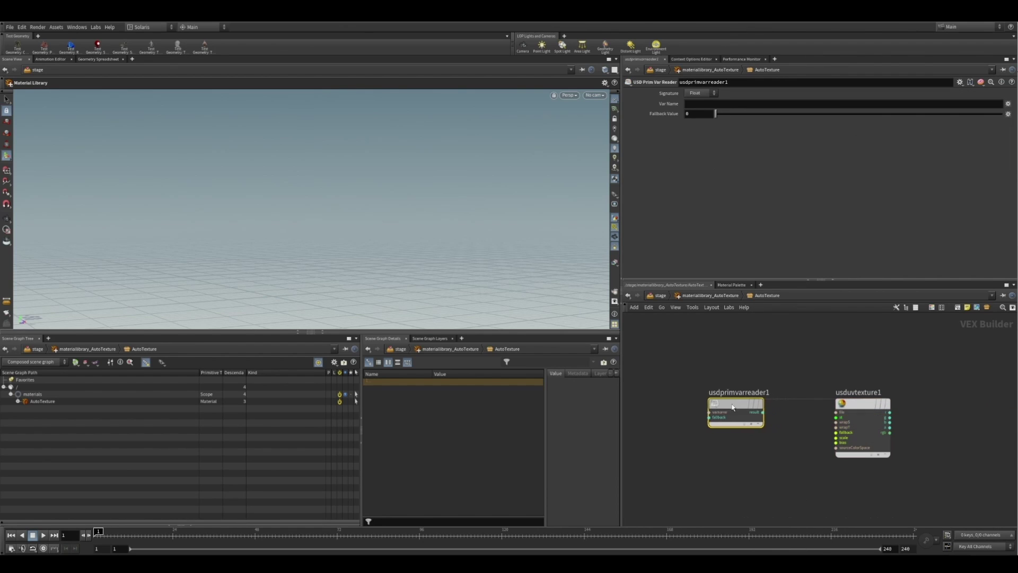
# Step: Set the primvar reader's signature to String and its variable name to Diffuse
pyautogui.click(701, 94)
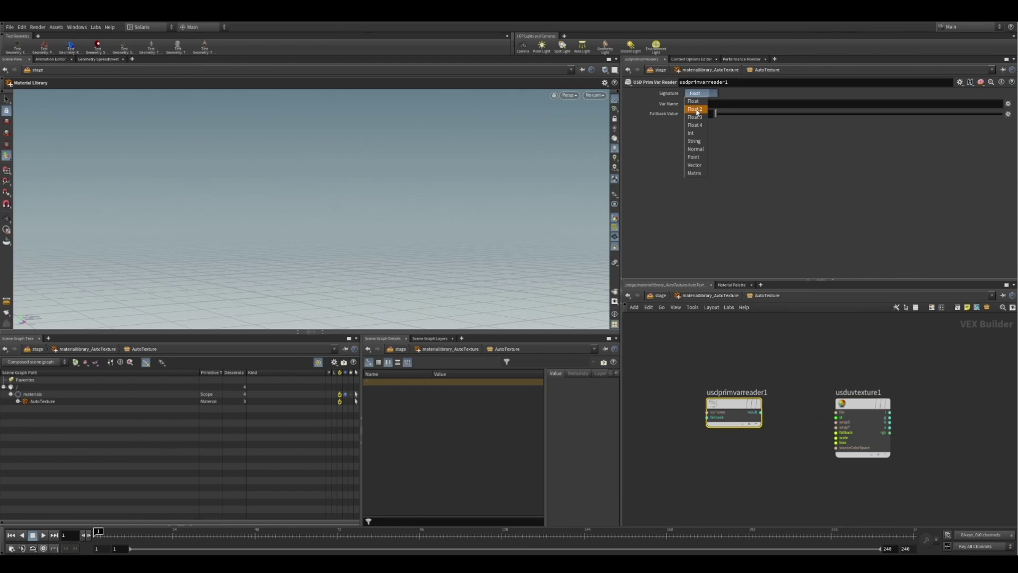
pyautogui.click(694, 142)
pyautogui.click(694, 104)
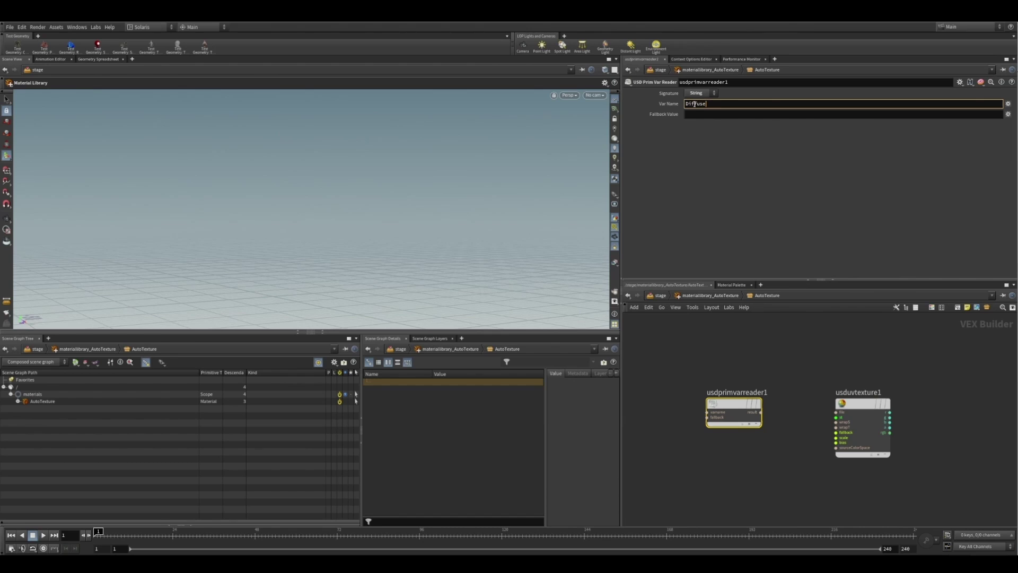
pyautogui.press('Return')
# Step: Rename the nodes usdprimvarreader_Diffuse and usduvtexture_Diffuse, and wire the reader's result into the texture's file input
pyautogui.doubleClick(764, 390)
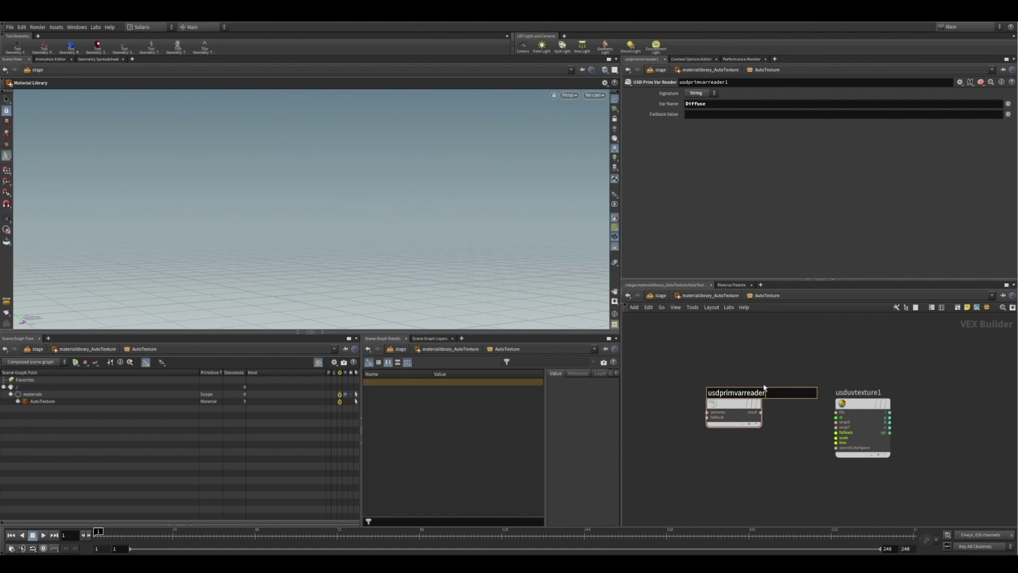
pyautogui.write('_Diffuse')
pyautogui.doubleClick(883, 393)
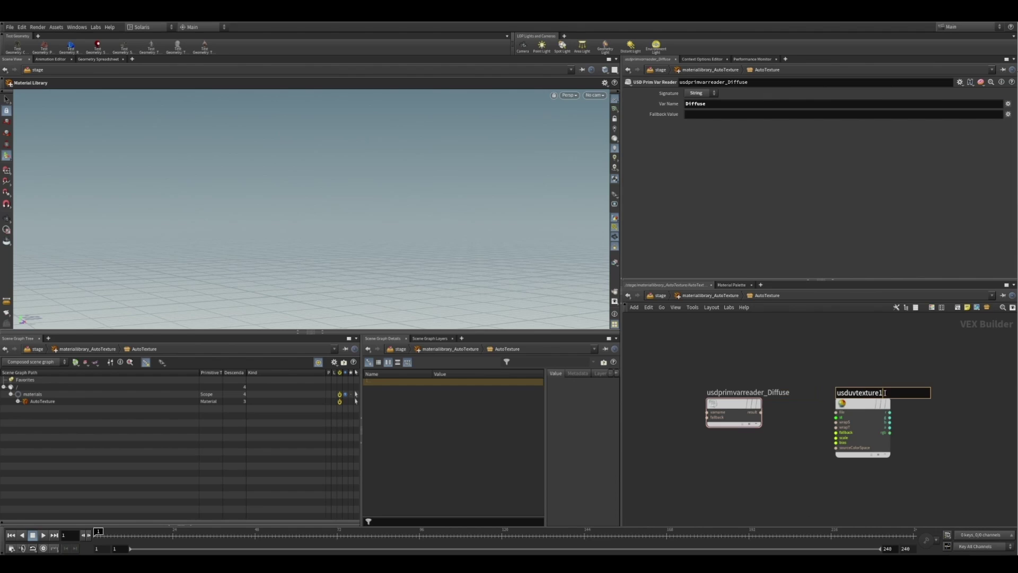
pyautogui.write('_Diffuse')
pyautogui.press('Return')
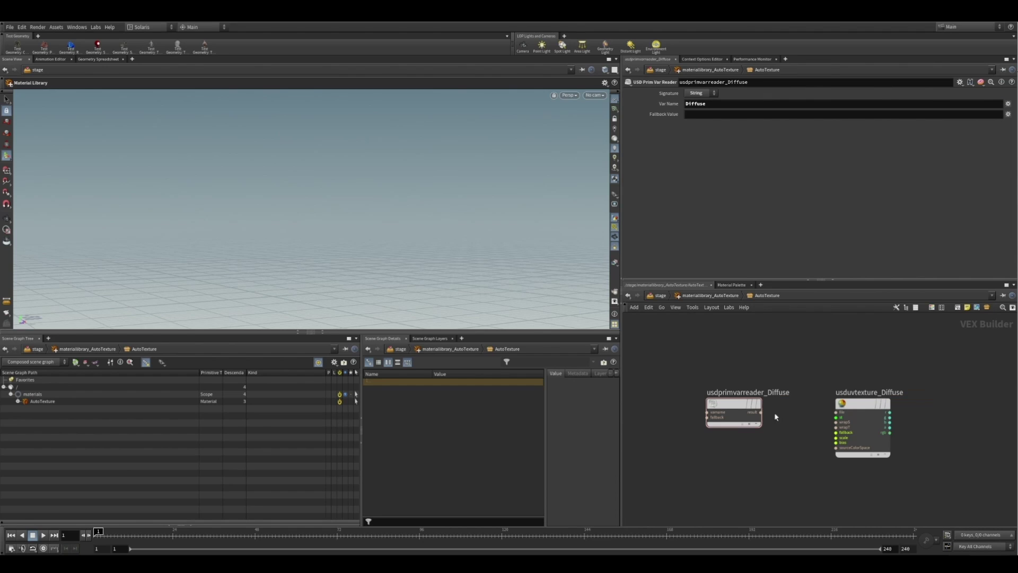
pyautogui.click(761, 412)
pyautogui.click(825, 414)
# Step: Add a MtlX Texcoord node below the primvar reader and name it mtlxtexcoord_Diffuse
pyautogui.press('Tab')
pyautogui.write('tex')
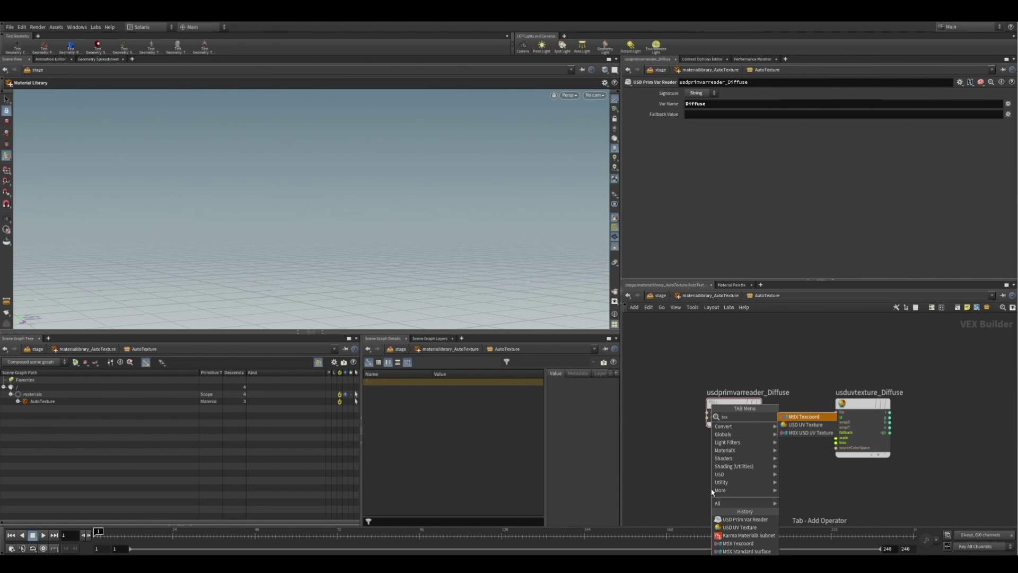
pyautogui.press('Return')
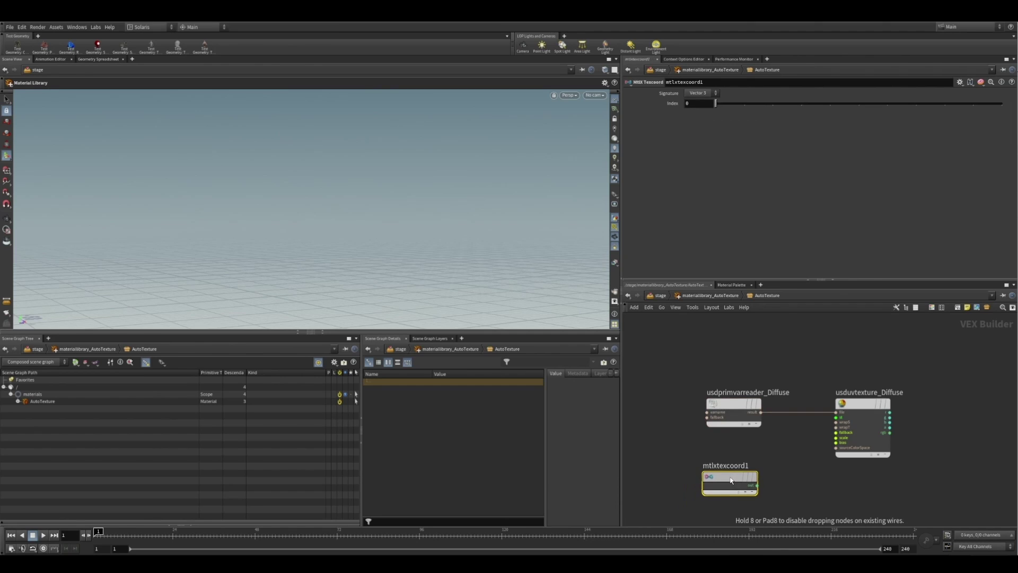
pyautogui.click(734, 470)
pyautogui.doubleClick(745, 461)
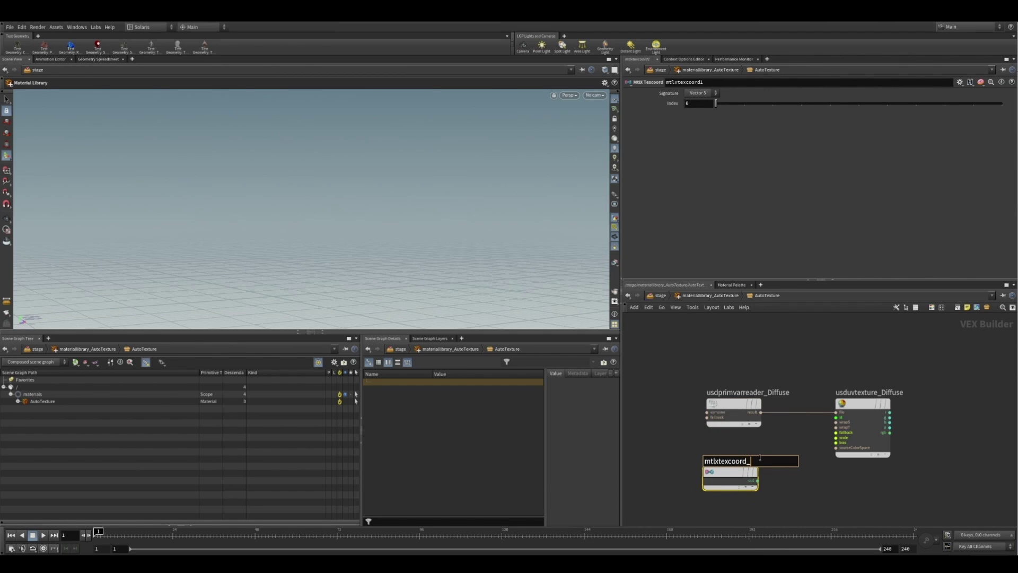
pyautogui.write('_Diffuse')
pyautogui.press('Return')
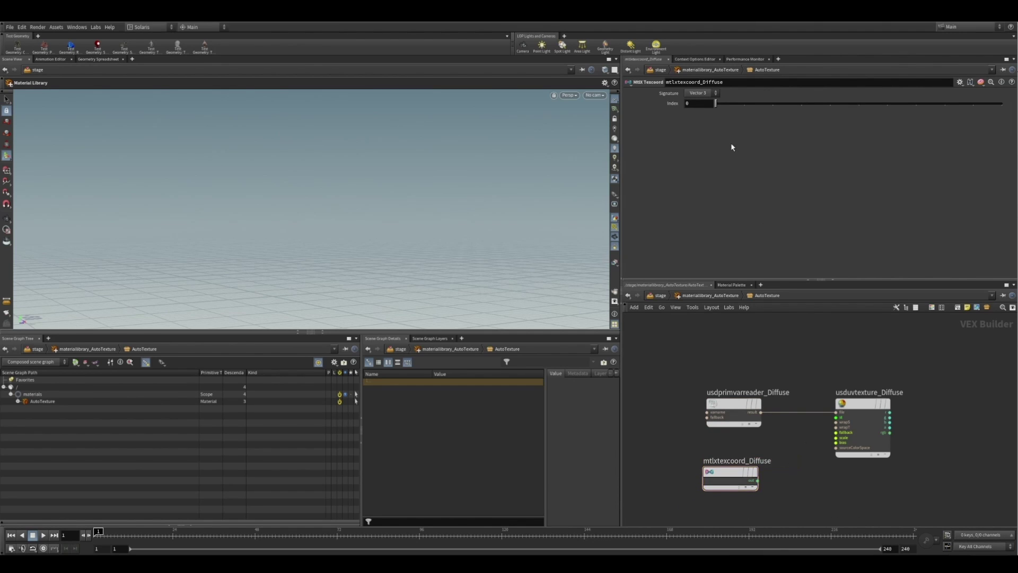
# Step: Set the texcoord node's signature to Vector 2 and wire its output into the diffuse texture's st input
pyautogui.click(698, 95)
pyautogui.click(703, 113)
pyautogui.moveTo(724, 470)
pyautogui.mouseDown()
pyautogui.moveTo(786, 469)
pyautogui.moveTo(841, 415)
pyautogui.mouseUp()
# Step: Duplicate the three wired Diffuse nodes and place the copies below the originals
pyautogui.moveTo(947, 405); pyautogui.dragTo(917, 399, button='middle')
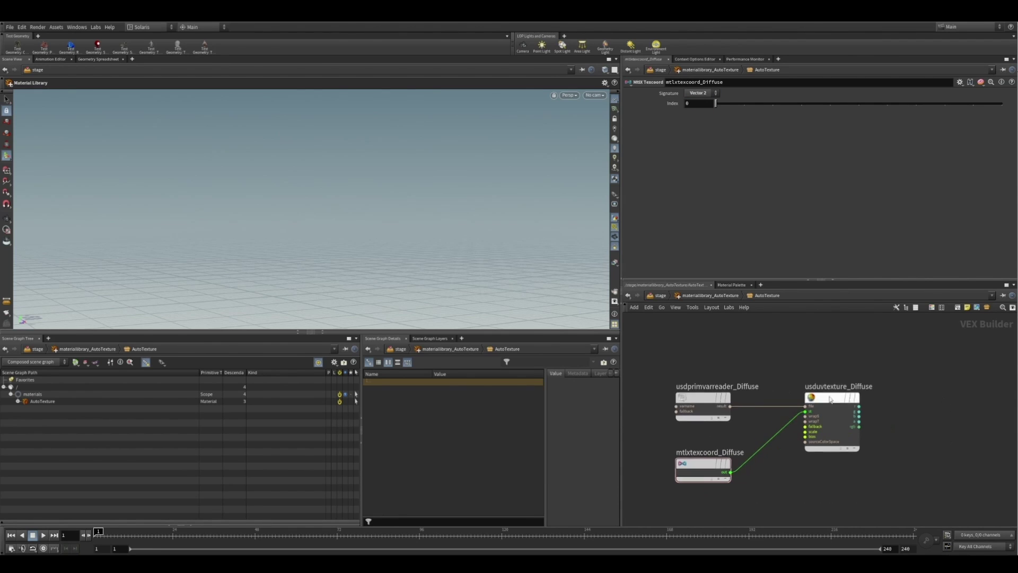
pyautogui.scroll(-6, 821, 393)
pyautogui.moveTo(749, 360); pyautogui.dragTo(840, 434)
pyautogui.hotkey('ctrl', 'c')
pyautogui.hotkey('ctrl', 'v')
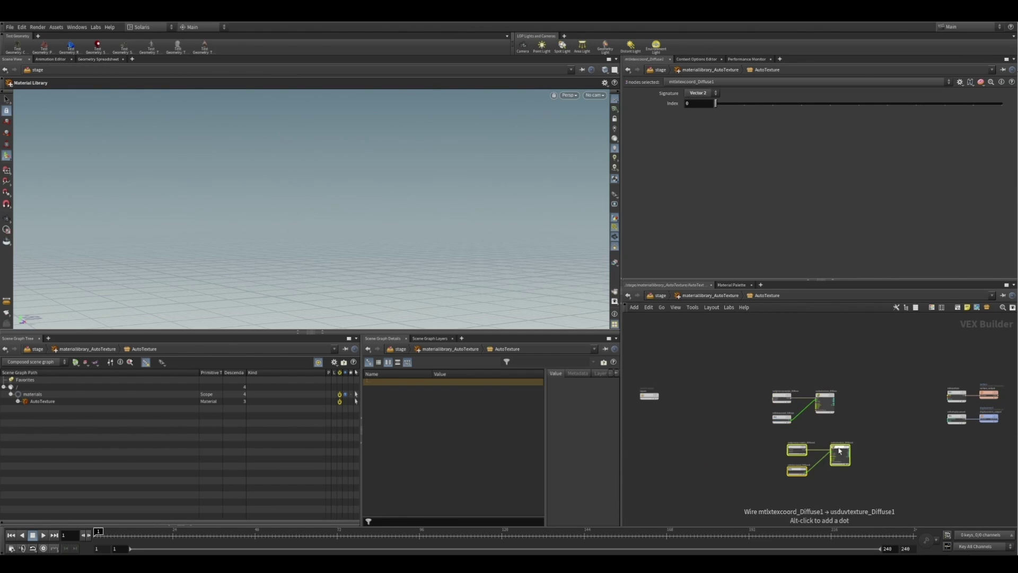
# Step: Rename the copied primvar reader usdprimvarreader_Normal and set its variable name to Normal
pyautogui.scroll(5, 810, 440)
pyautogui.doubleClick(690, 460)
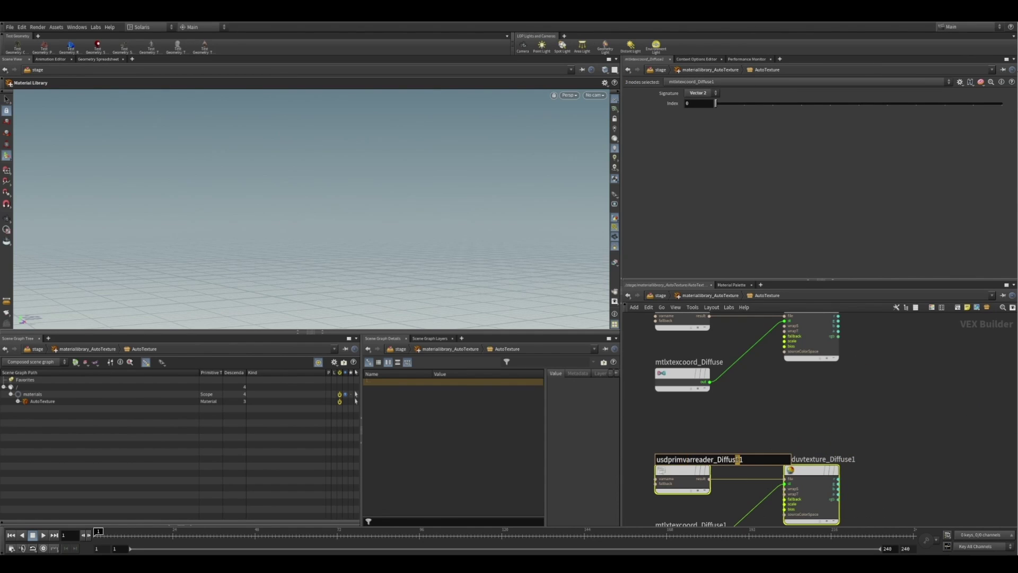
pyautogui.moveTo(744, 461); pyautogui.dragTo(717, 460)
pyautogui.write('Normal')
pyautogui.press('Return')
pyautogui.doubleClick(725, 99)
pyautogui.write('Normal')
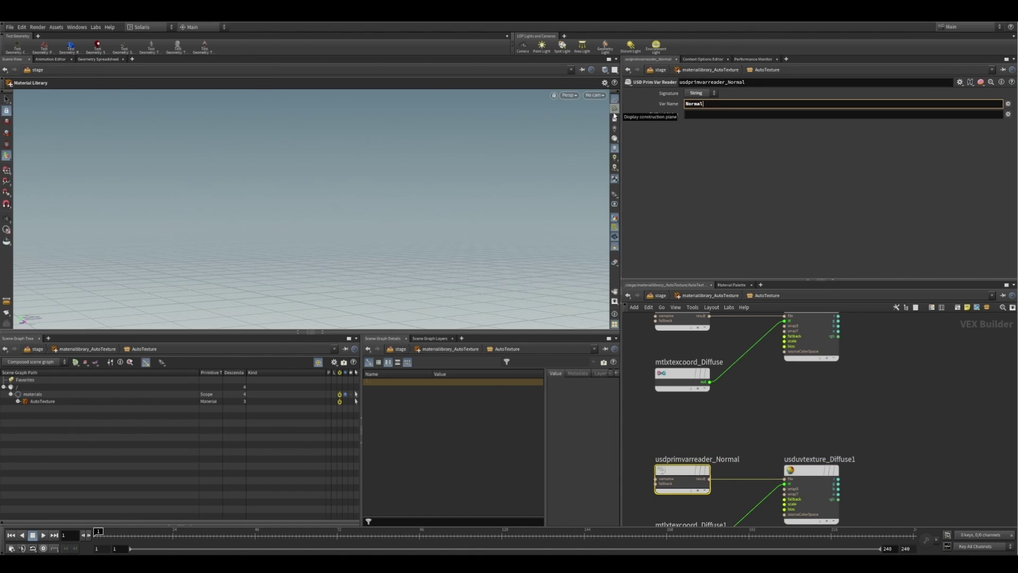
pyautogui.press('Return')
# Step: Rename the copied texcoord and texture nodes mtlxtexcoord_Normal and usduvtexture_Normal
pyautogui.moveTo(773, 419); pyautogui.dragTo(819, 296, button='middle')
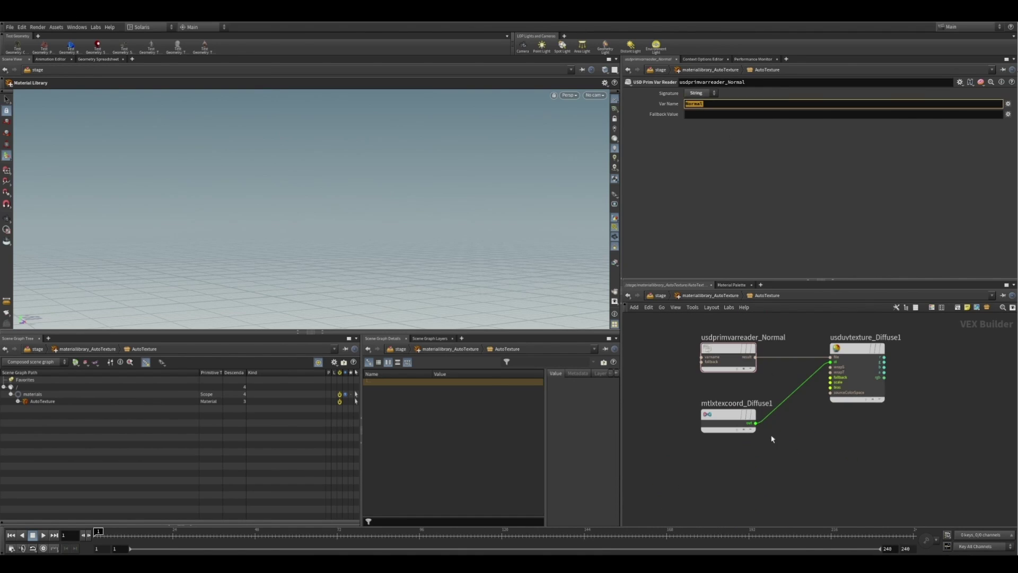
pyautogui.doubleClick(759, 403)
pyautogui.write('Normal')
pyautogui.click(805, 441)
pyautogui.moveTo(847, 454); pyautogui.dragTo(747, 459, button='middle')
pyautogui.doubleClick(789, 343)
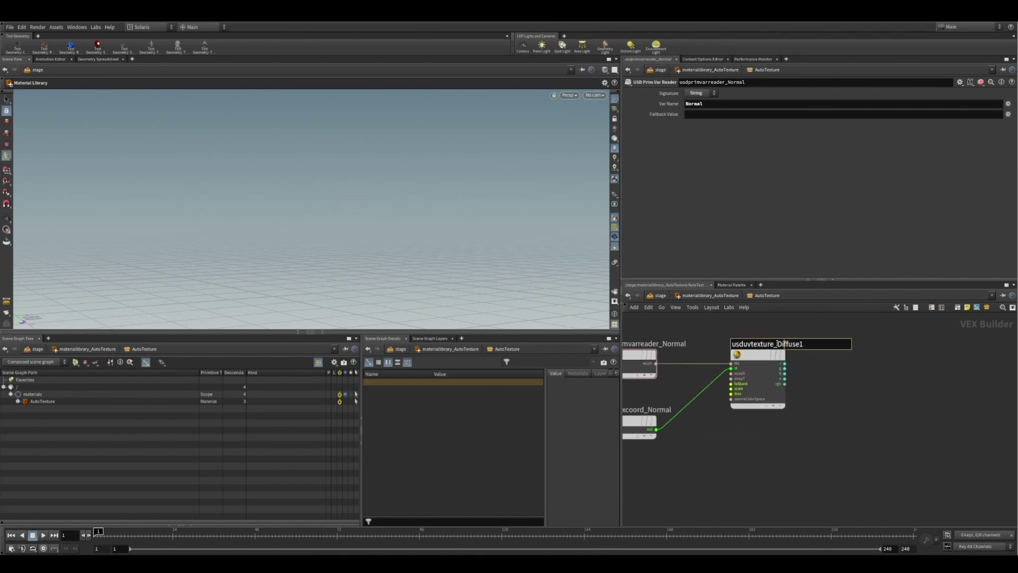
pyautogui.hotkey('ctrl', 'v')
pyautogui.click(817, 467)
# Step: Duplicate the three wired Normal nodes and align the copies directly below them
pyautogui.scroll(-2, 822, 472)
pyautogui.moveTo(822, 472); pyautogui.dragTo(889, 466, button='middle')
pyautogui.moveTo(889, 466); pyautogui.dragTo(756, 387)
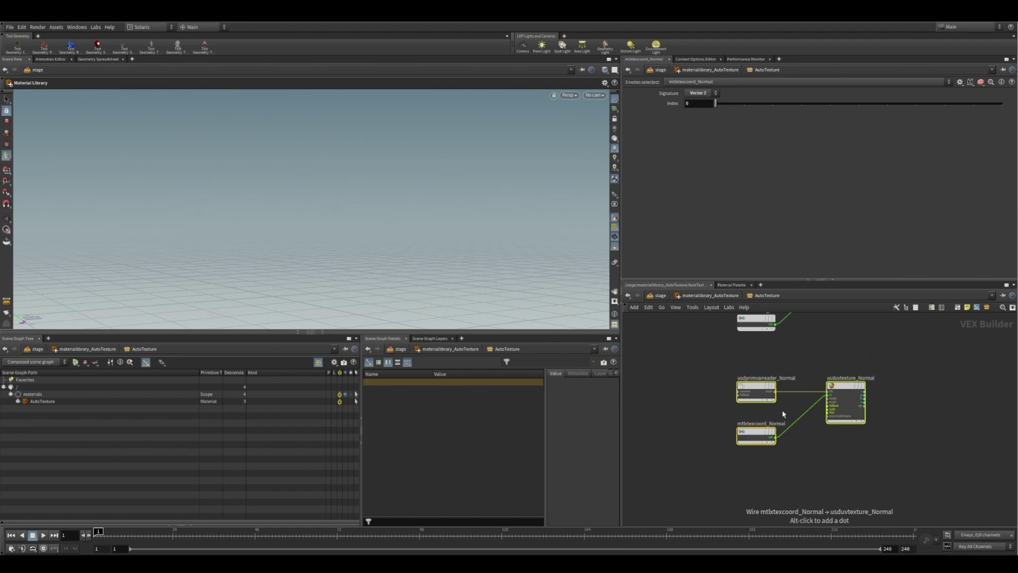
pyautogui.hotkey('ctrl', 'c')
pyautogui.moveTo(827, 474); pyautogui.dragTo(827, 424, button='middle')
pyautogui.hotkey('ctrl', 'v')
pyautogui.moveTo(865, 437); pyautogui.dragTo(840, 448)
# Step: Replace the Normal1 suffix with Roughness in the names of the copied texture, primvar reader and texcoord nodes
pyautogui.doubleClick(875, 421)
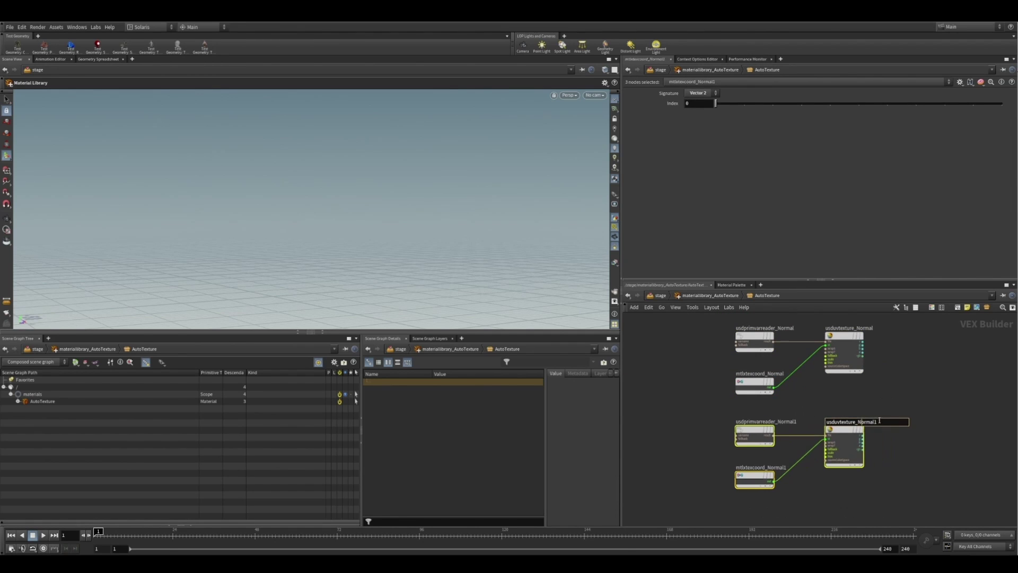
pyautogui.write('Roughness')
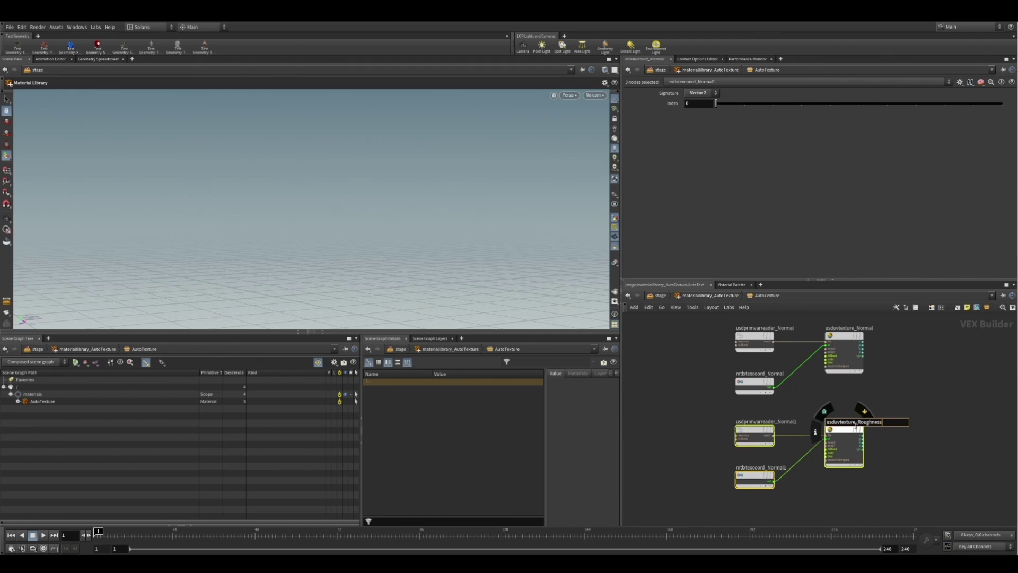
pyautogui.doubleClick(779, 422)
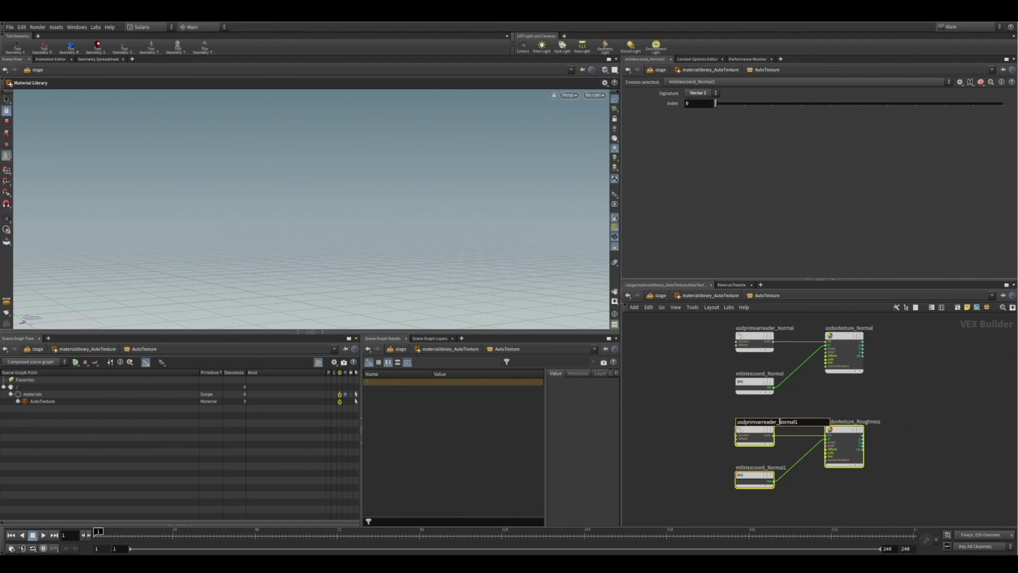
pyautogui.write('Roughness')
pyautogui.doubleClick(777, 468)
pyautogui.doubleClick(779, 467)
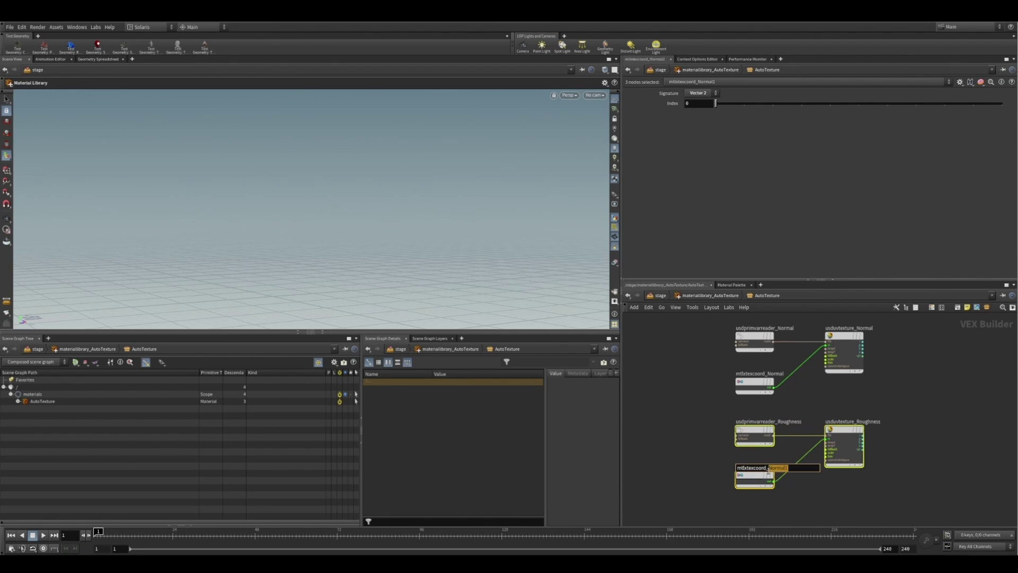
pyautogui.write('Roughness')
# Step: Set the variable name of usdprimvarreader_Roughness to Roughness
pyautogui.click(748, 438)
pyautogui.moveTo(713, 105); pyautogui.dragTo(639, 116)
pyautogui.hotkey('ctrl', 'v')
pyautogui.click(722, 381)
pyautogui.moveTo(939, 419); pyautogui.dragTo(832, 440, button='middle')
pyautogui.scroll(-4, 836, 434)
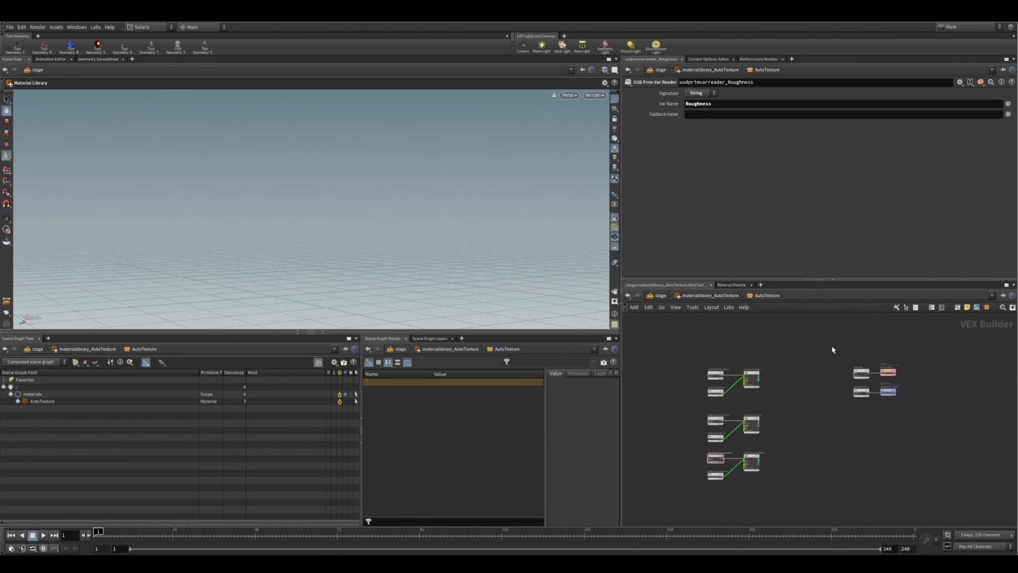
# Step: Move the surface and displacement nodes with their outputs farther from the texture nodes
pyautogui.moveTo(832, 350); pyautogui.dragTo(915, 403)
pyautogui.moveTo(864, 372); pyautogui.dragTo(918, 403)
pyautogui.click(833, 404)
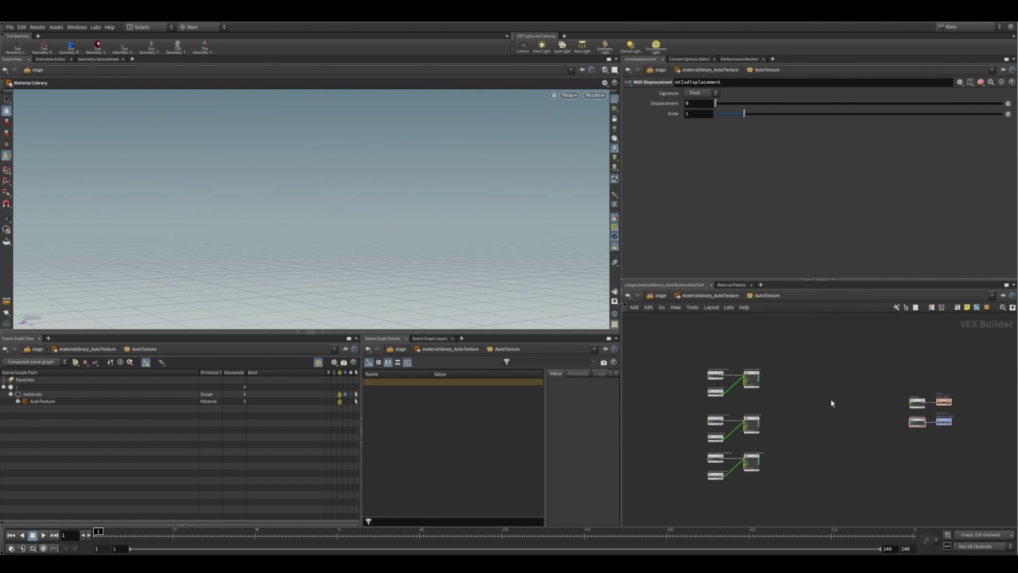
# Step: Try an MtlX Standard Surface node wired directly into surface_output, and delete the node again
pyautogui.press('Tab')
pyautogui.write('stand')
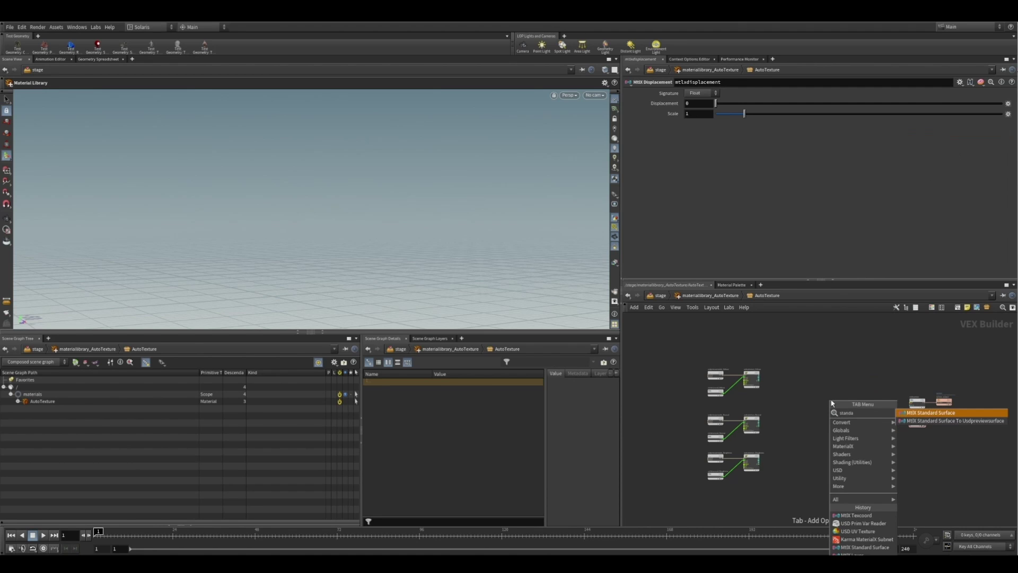
pyautogui.press('Return')
pyautogui.click(832, 404)
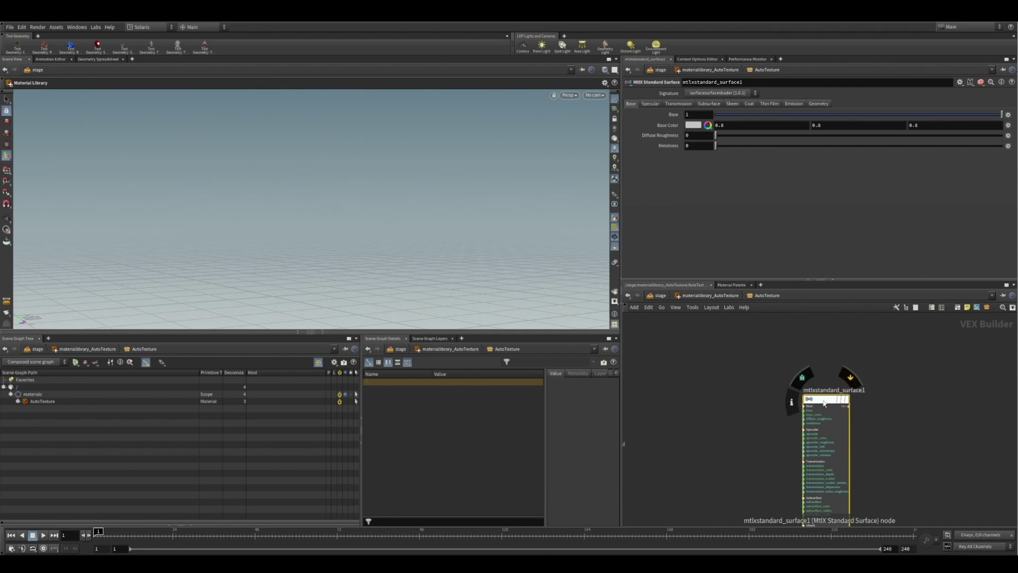
pyautogui.press('h')
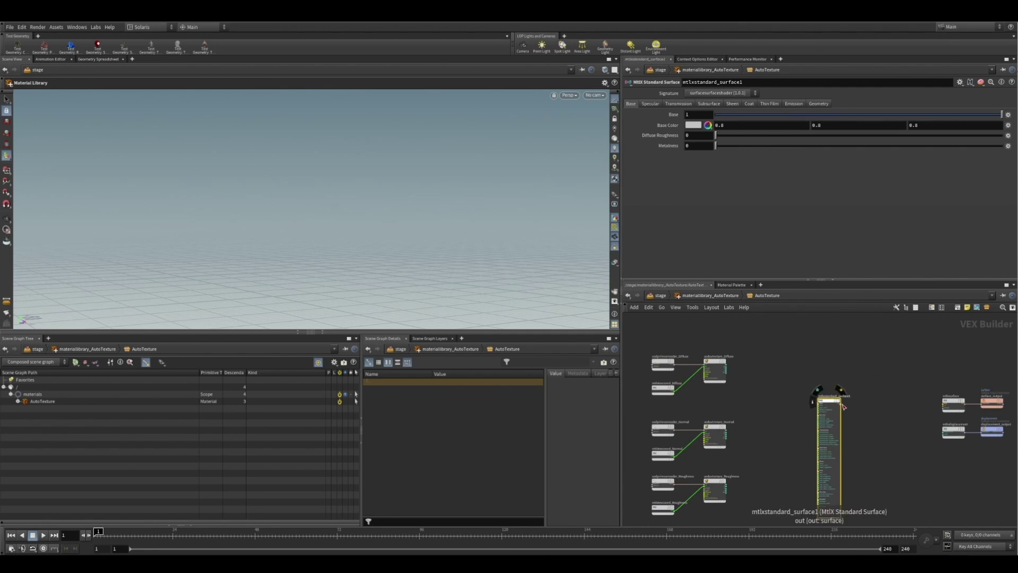
pyautogui.click(843, 403)
pyautogui.scroll(5, 860, 386)
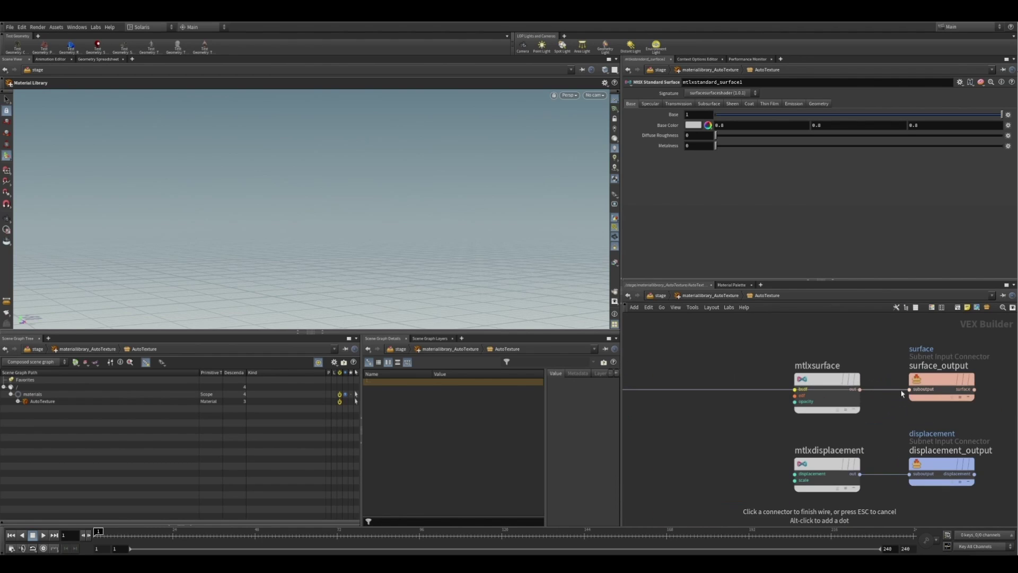
pyautogui.click(902, 392)
pyautogui.scroll(-5, 768, 445)
pyautogui.moveTo(732, 443); pyautogui.dragTo(787, 442, button='middle')
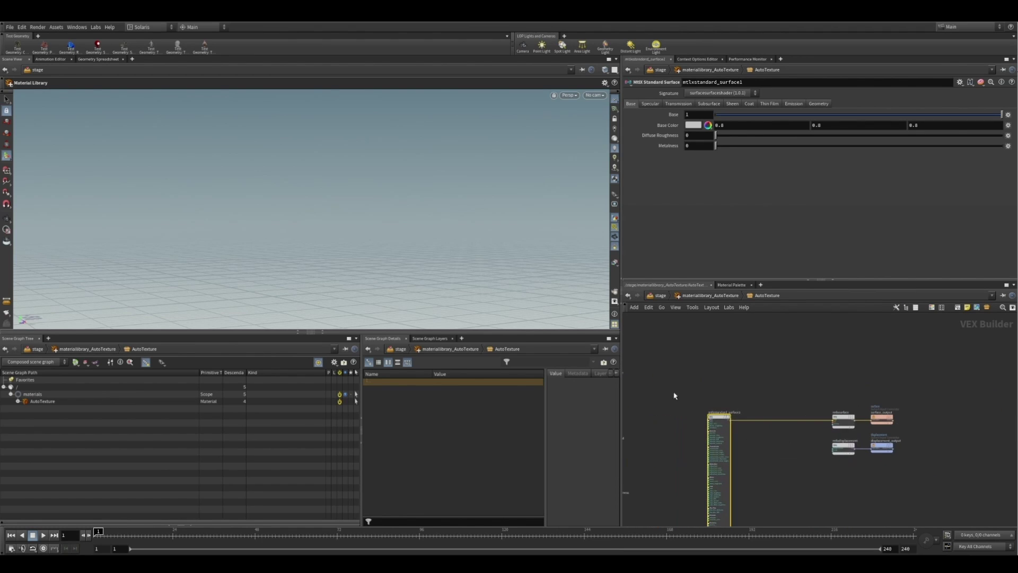
pyautogui.press('Delete')
# Step: Add an MtlX Oren Nayar Diffuse Bsdf node and name it Diffuse
pyautogui.press('Tab')
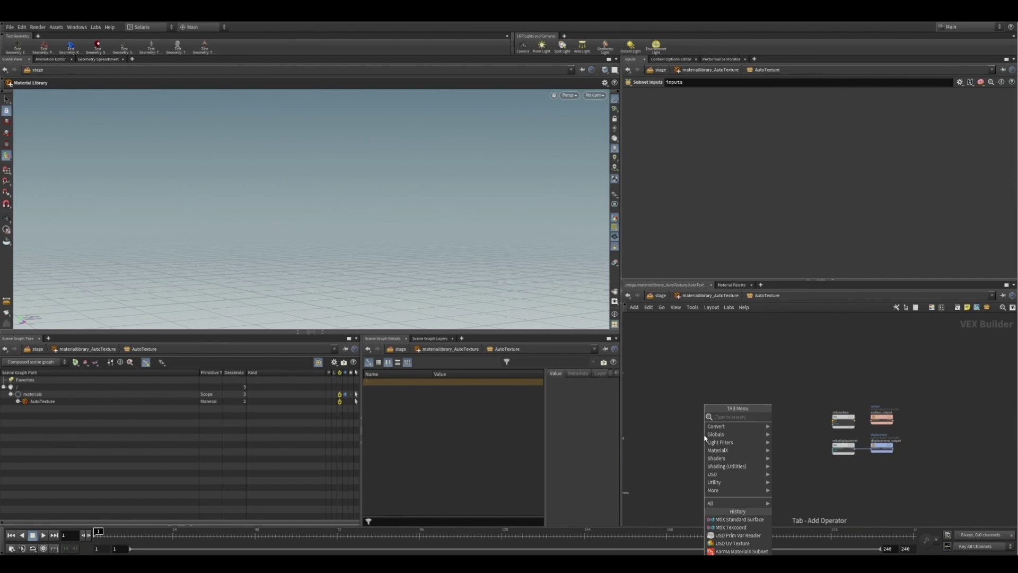
pyautogui.write('diff')
pyautogui.press('Down')
pyautogui.press('Down')
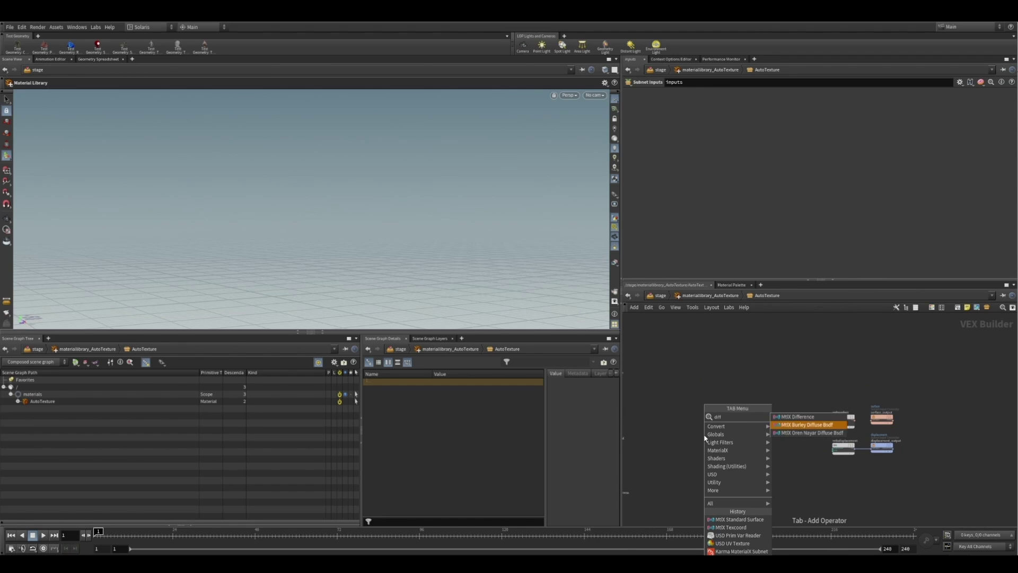
pyautogui.press('Return')
pyautogui.click(705, 436)
pyautogui.scroll(5, 704, 436)
pyautogui.doubleClick(728, 423)
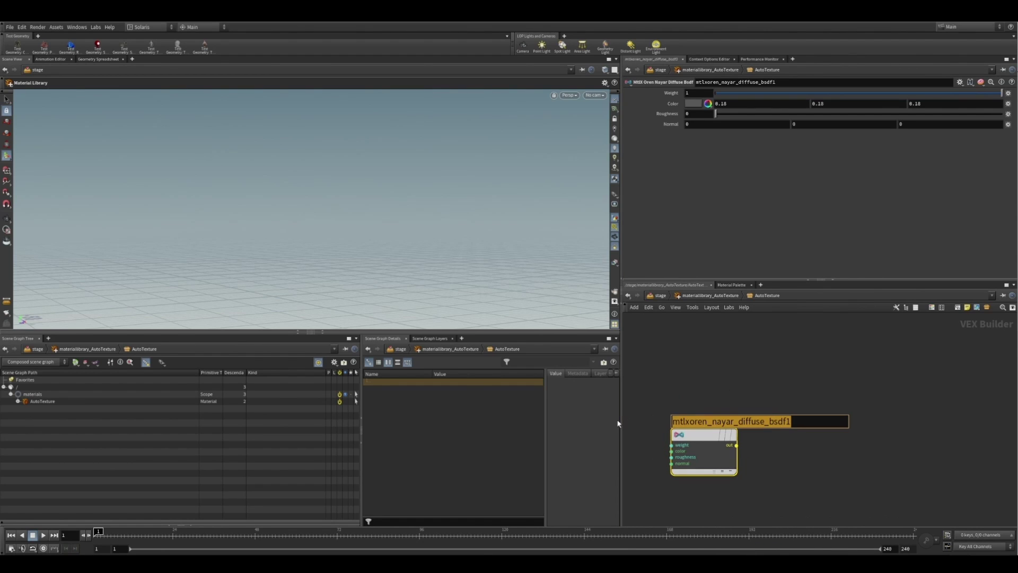
pyautogui.write('Diffuse')
pyautogui.press('Return')
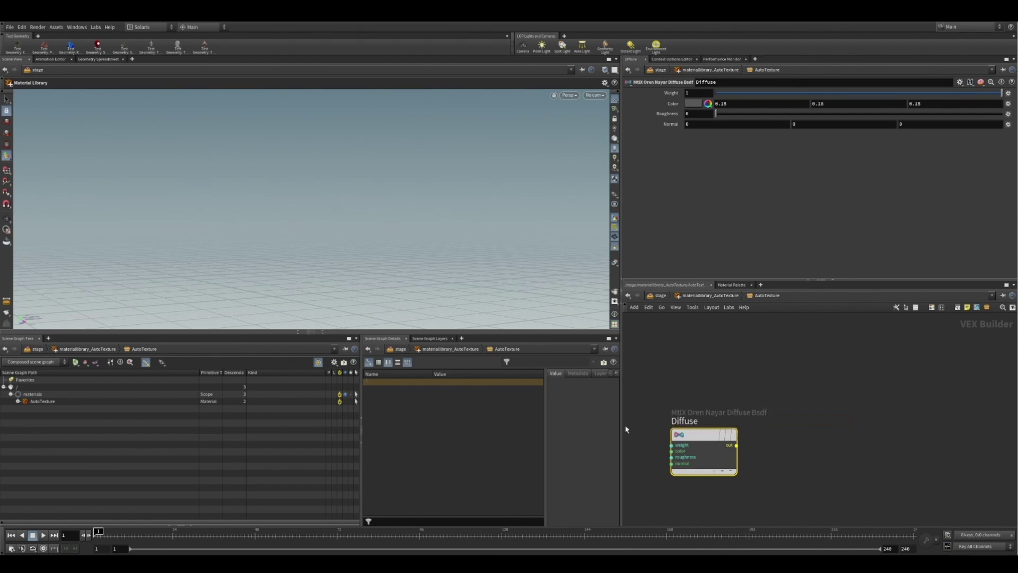
# Step: Add an MtlX Dielectric Bsdf node, name it Specular and align it directly above the Diffuse node
pyautogui.moveTo(695, 446); pyautogui.dragTo(699, 407)
pyautogui.press('Tab')
pyautogui.write('die')
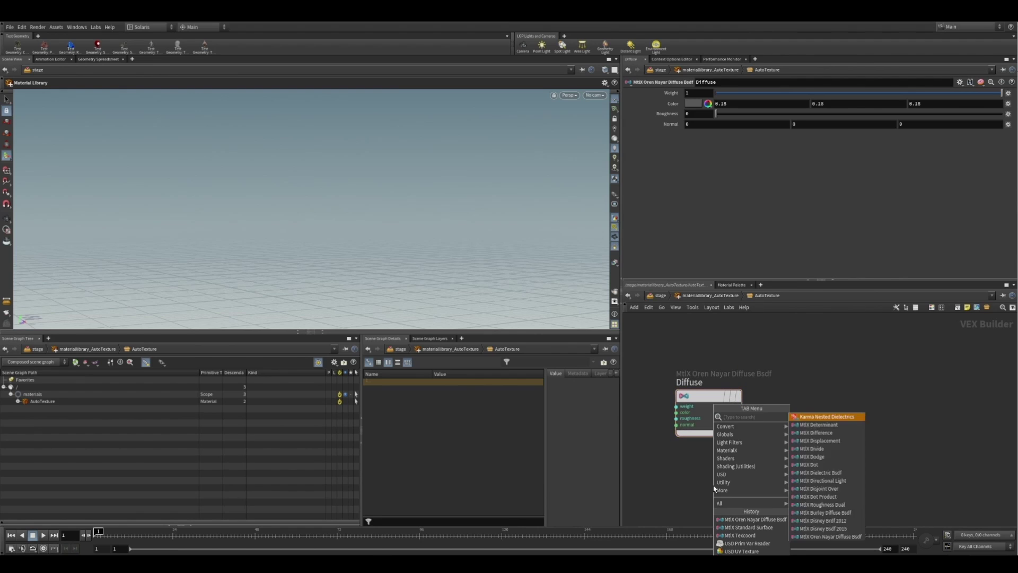
pyautogui.press('Down')
pyautogui.press('Return')
pyautogui.press('Return')
pyautogui.moveTo(714, 488); pyautogui.dragTo(722, 310)
pyautogui.moveTo(795, 334); pyautogui.dragTo(808, 432, button='middle')
pyautogui.click(747, 388)
pyautogui.hotkey('ctrl', 'a')
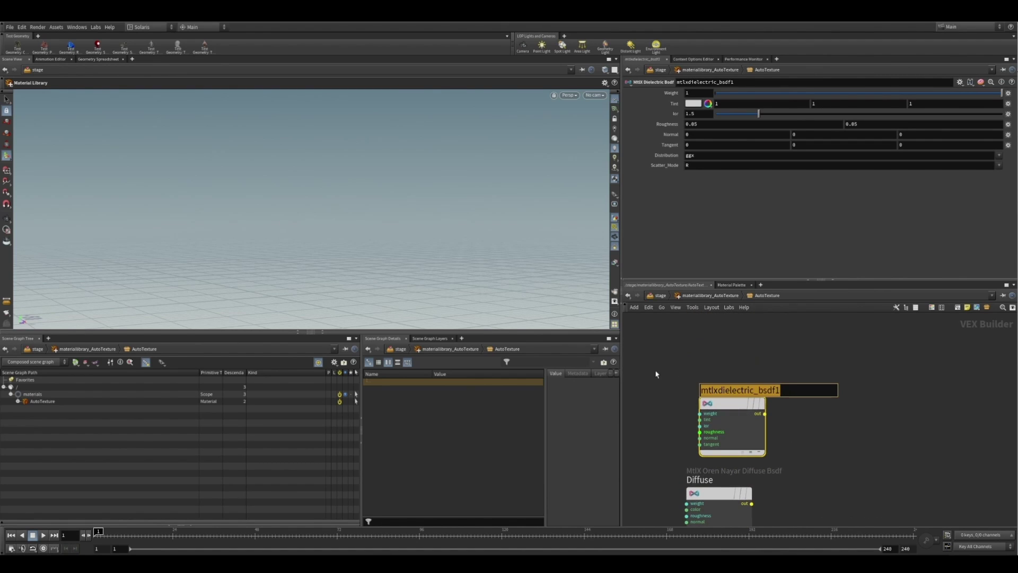
pyautogui.write('Specular')
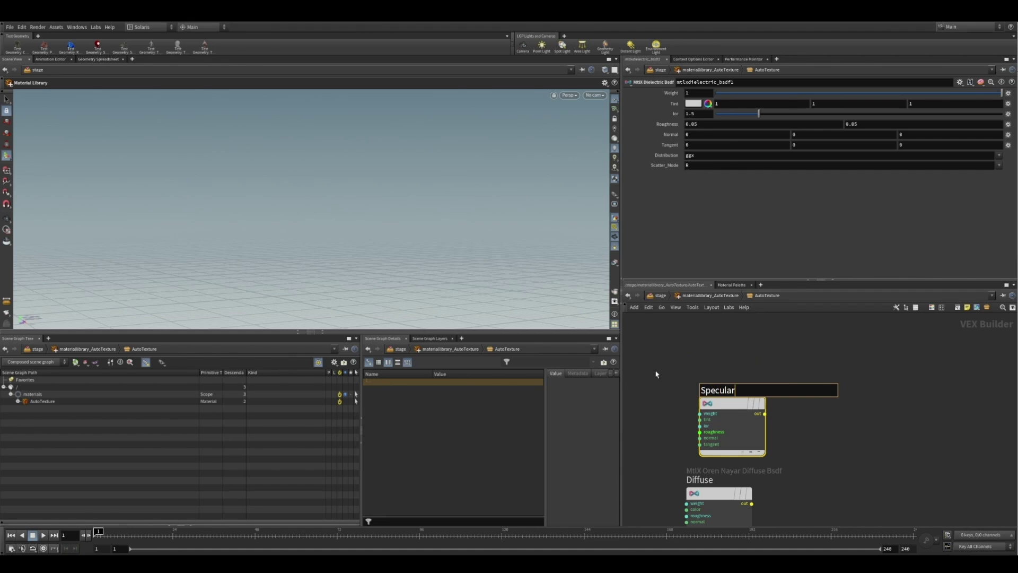
pyautogui.press('Return')
pyautogui.moveTo(735, 413); pyautogui.dragTo(722, 402)
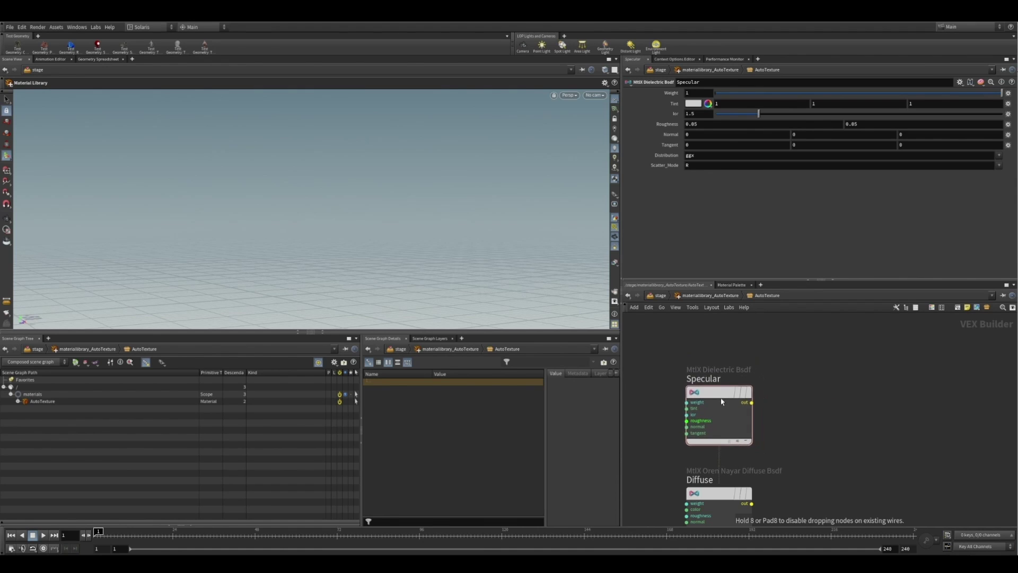
# Step: Add an MtlX Layer node beside the two BSDF nodes and name it mtlxlayer_AutoTexture
pyautogui.moveTo(841, 408); pyautogui.dragTo(799, 378, button='middle')
pyautogui.press('Tab')
pyautogui.write('laye')
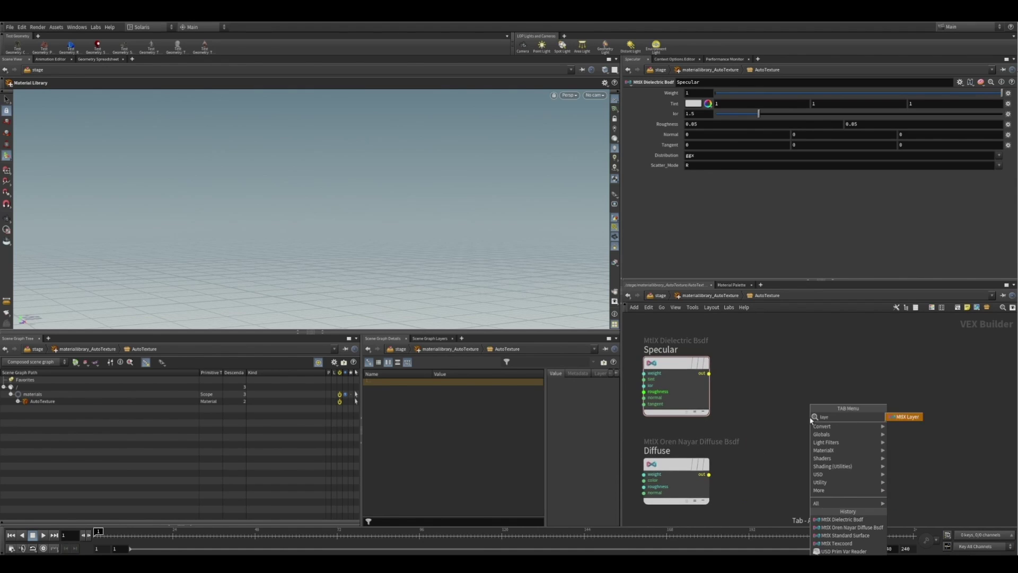
pyautogui.press('Return')
pyautogui.click(812, 420)
pyautogui.click(843, 411)
pyautogui.press('BackSpace')
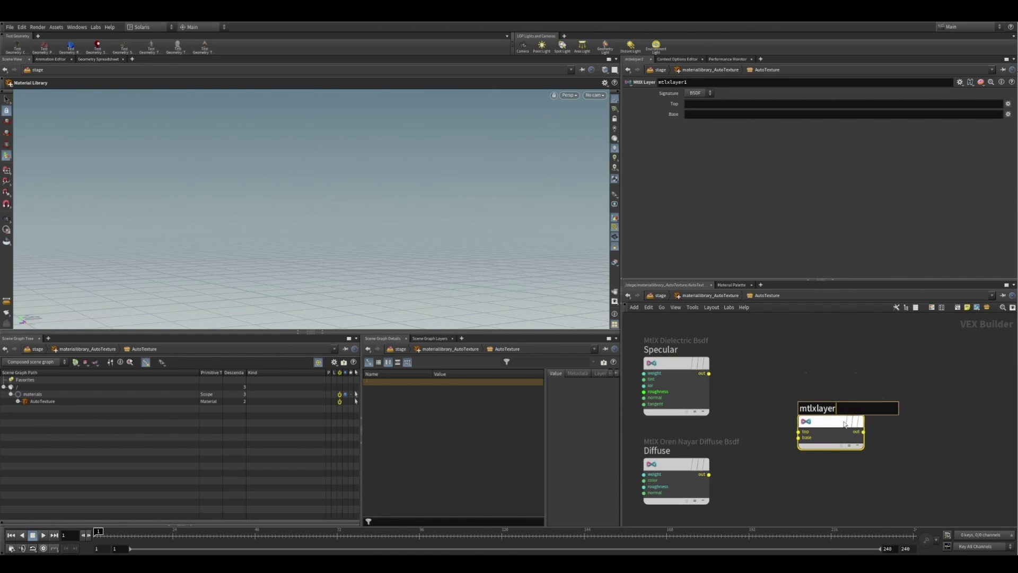
pyautogui.moveTo(845, 424)
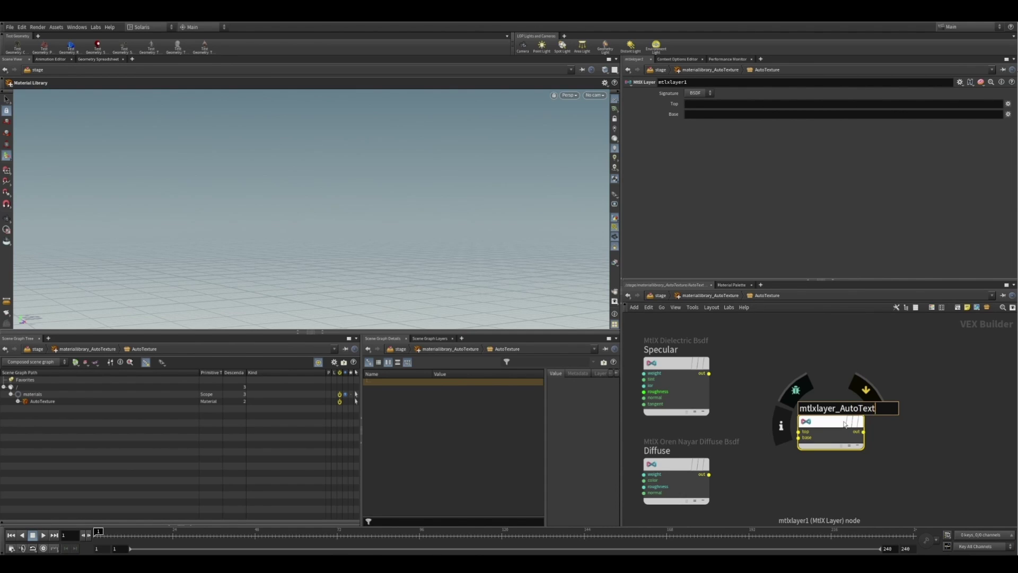
pyautogui.press('Return')
# Step: Wire Specular into the layer node's top input and Diffuse into its base input
pyautogui.click(709, 375)
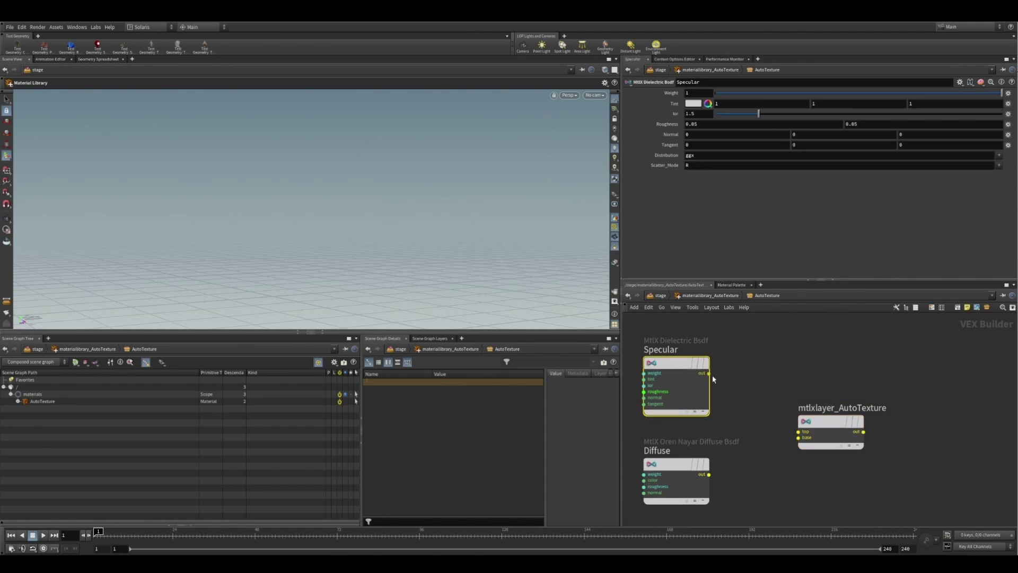
pyautogui.click(798, 432)
pyautogui.click(709, 475)
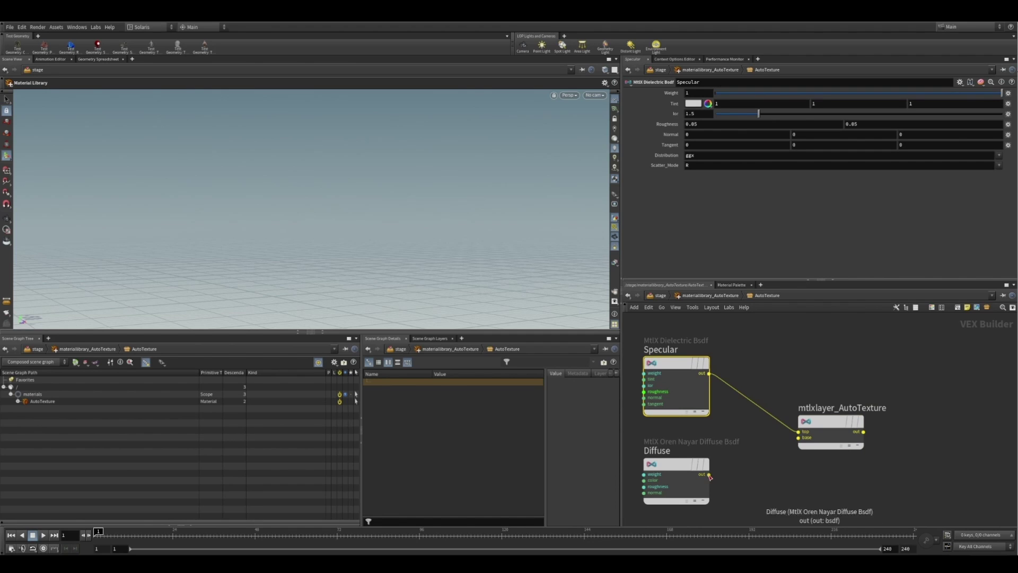
pyautogui.click(798, 438)
# Step: Wire mtlxlayer_AutoTexture into mtlxsurface's bsdf input and connect mtlxsurface's output to surface_output
pyautogui.click(863, 431)
pyautogui.scroll(-3, 870, 435)
pyautogui.moveTo(908, 431); pyautogui.dragTo(769, 410, button='middle')
pyautogui.scroll(1, 830, 428)
pyautogui.click(836, 425)
pyautogui.click(881, 425)
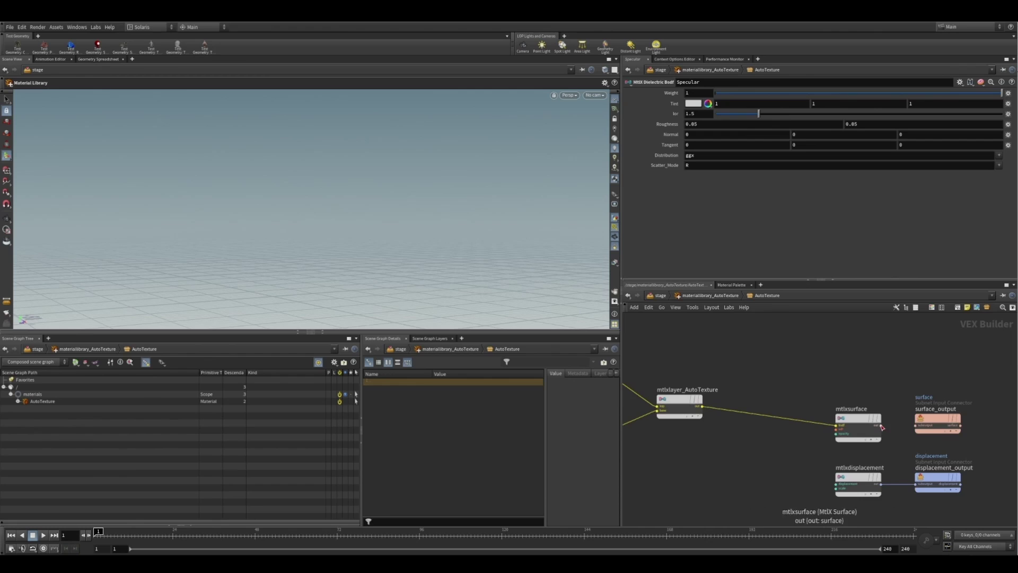
pyautogui.click(921, 425)
# Step: Move the Specular, Diffuse and mtlxlayer_AutoTexture nodes together into line with mtlxsurface
pyautogui.scroll(-3, 774, 419)
pyautogui.moveTo(700, 398); pyautogui.dragTo(791, 391, button='middle')
pyautogui.moveTo(697, 347); pyautogui.dragTo(821, 476)
pyautogui.moveTo(799, 406); pyautogui.dragTo(807, 417)
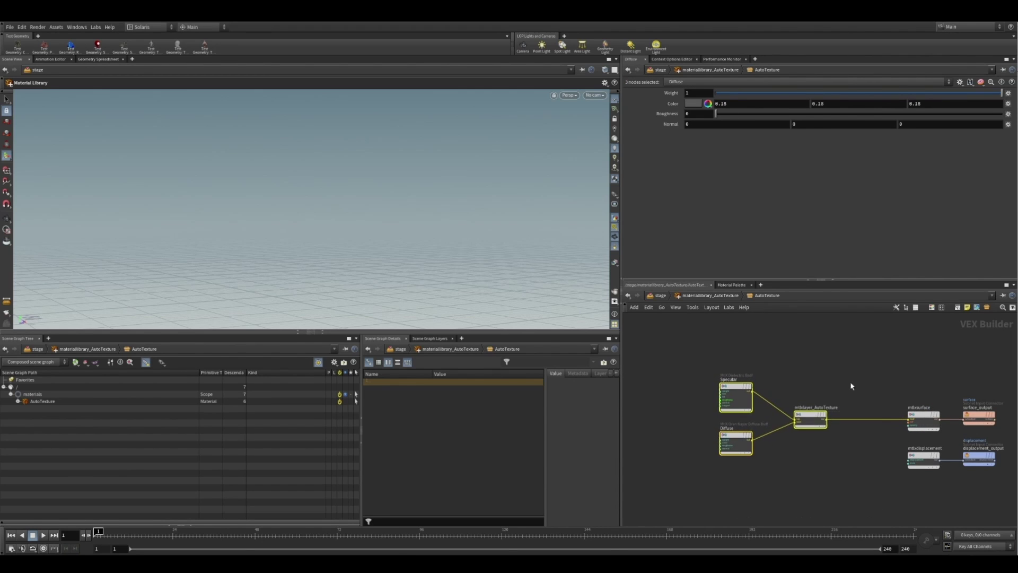
# Step: Add an MtlX Normalmap node beside usduvtexture_Normal
pyautogui.moveTo(813, 374); pyautogui.dragTo(940, 378, button='middle')
pyautogui.click(754, 475)
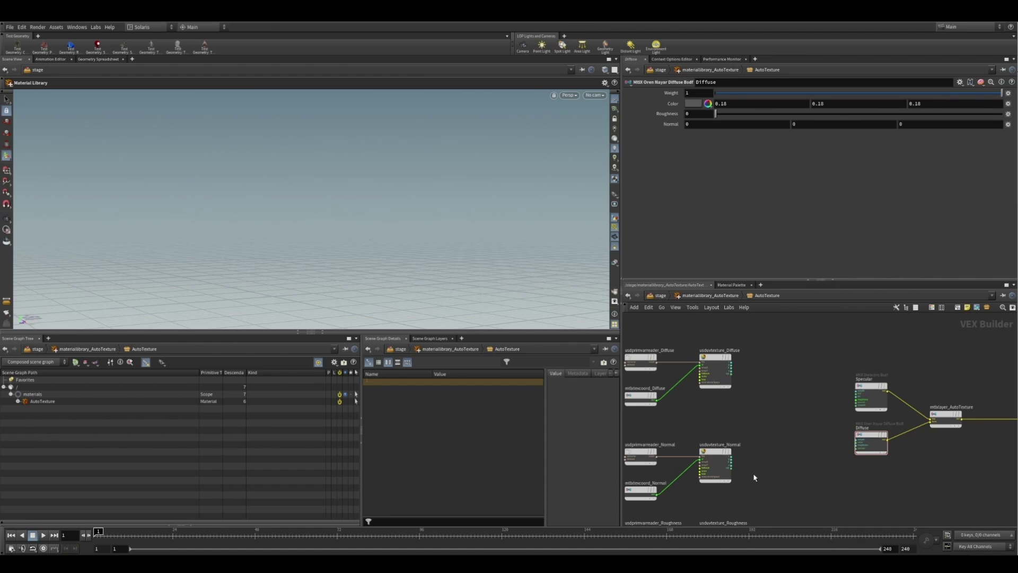
pyautogui.press('Tab')
pyautogui.write('nor')
pyautogui.press('Down')
pyautogui.press('Down')
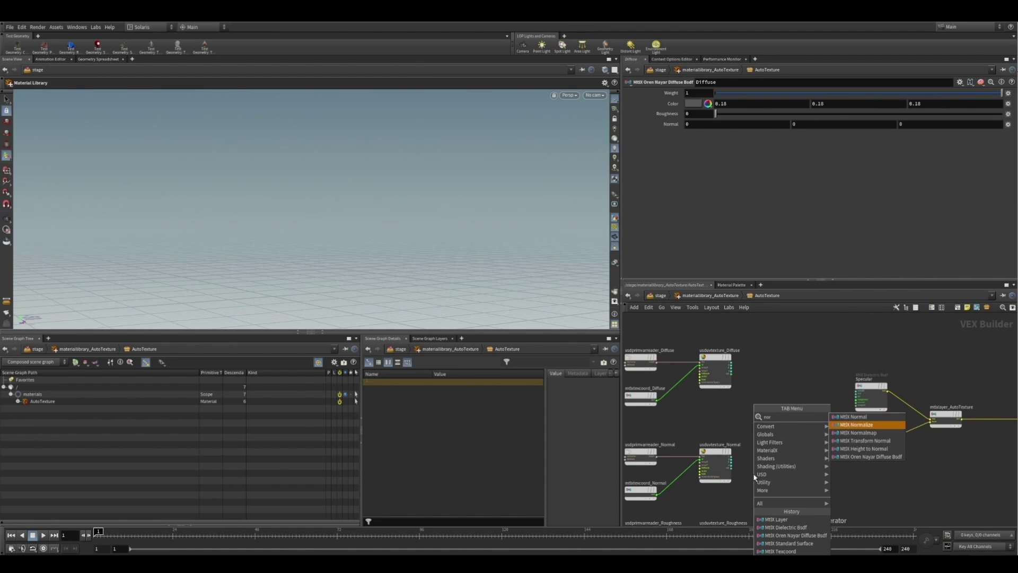
pyautogui.press('Return')
# Step: Wire usduvtexture_Normal's rgb output into the normal map node, and its output into the normal inputs of Diffuse and Specular
pyautogui.moveTo(760, 464); pyautogui.dragTo(938, 440)
pyautogui.scroll(3, 742, 460)
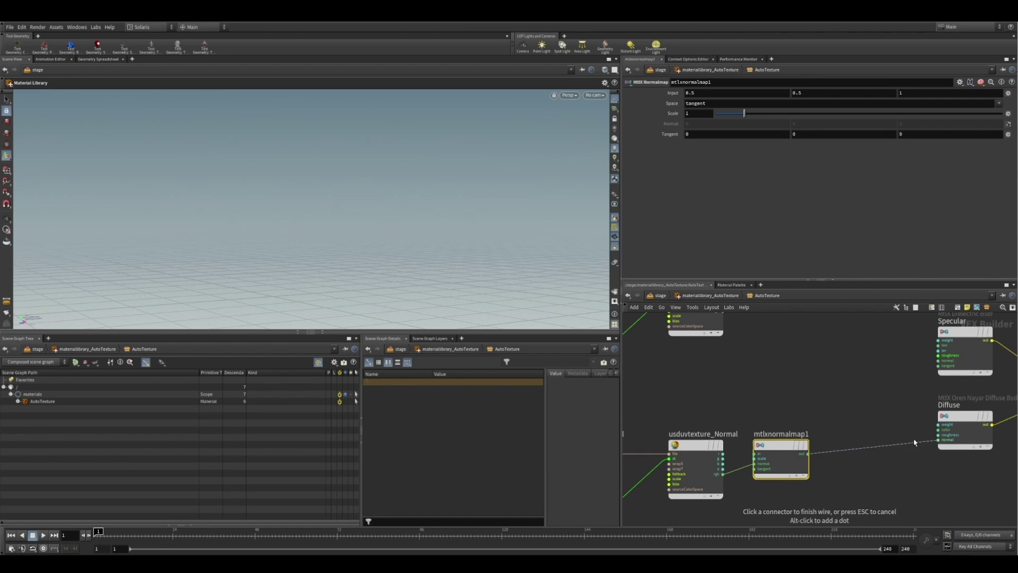
pyautogui.moveTo(808, 454); pyautogui.dragTo(938, 361)
pyautogui.scroll(-4, 832, 397)
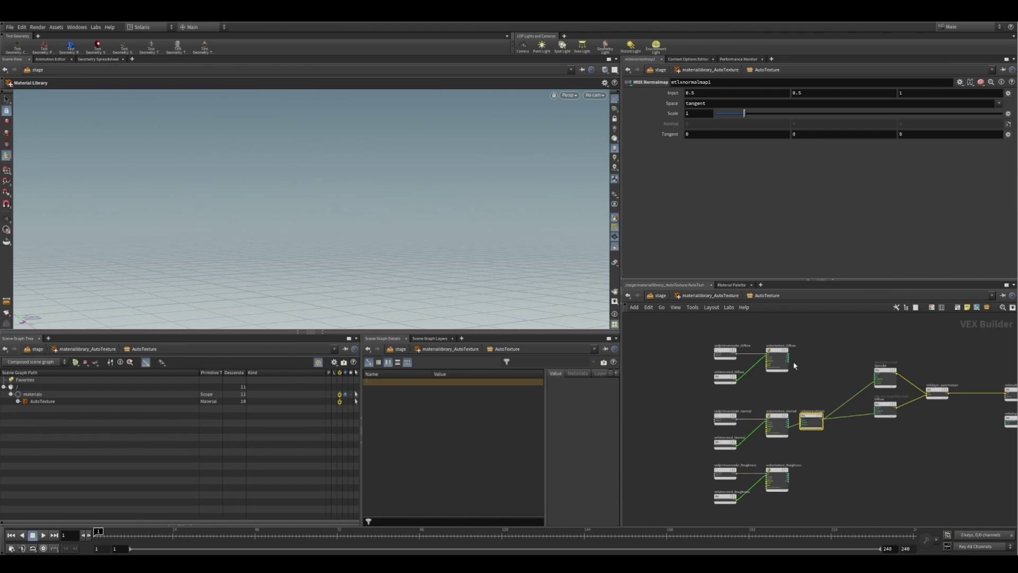
# Step: Swap the Roughness and Diffuse texture groups, placing Roughness above the Normal group and Diffuse below it
pyautogui.moveTo(818, 515); pyautogui.dragTo(710, 460)
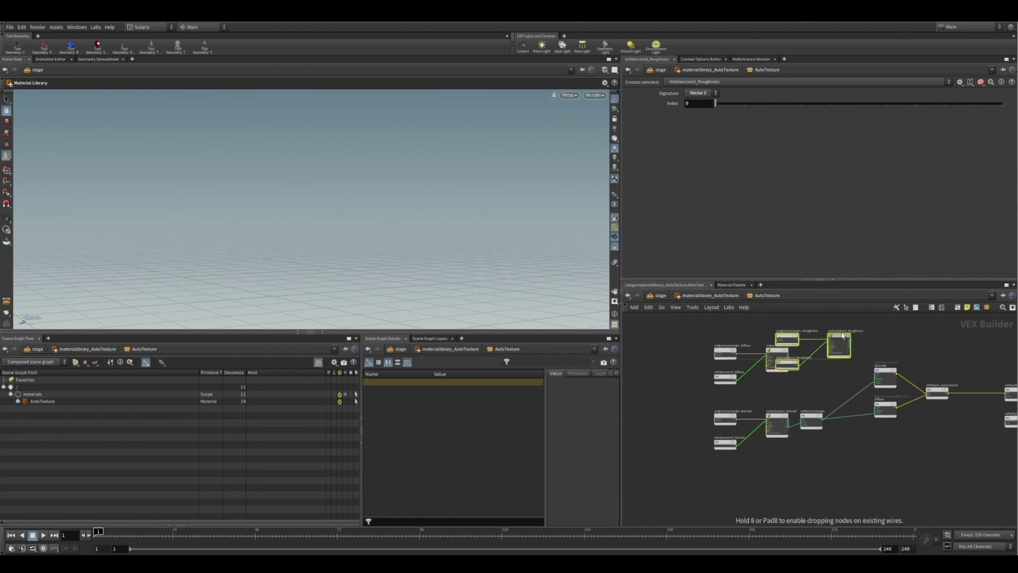
pyautogui.moveTo(843, 335); pyautogui.dragTo(806, 397)
pyautogui.moveTo(777, 364); pyautogui.dragTo(777, 479)
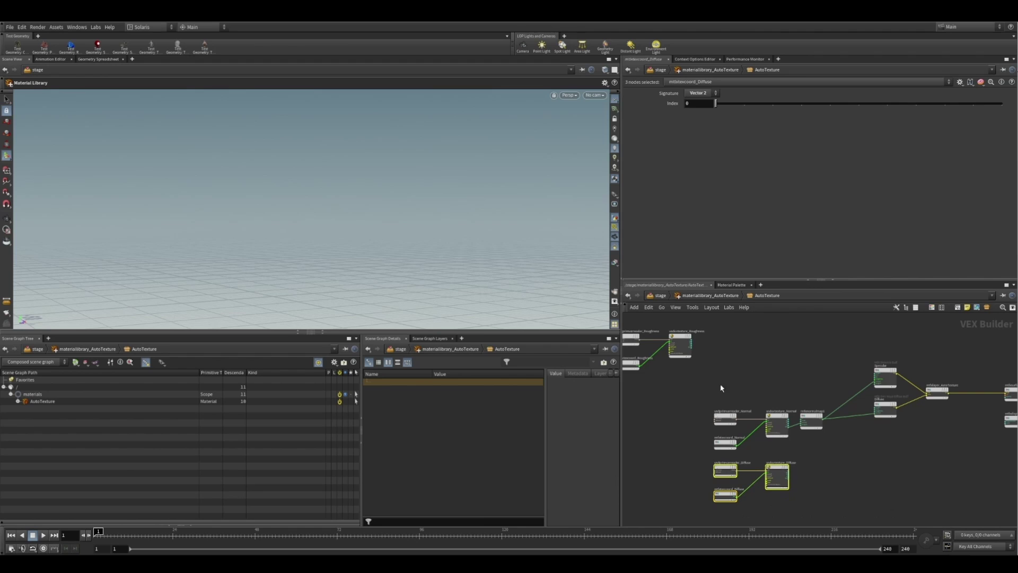
pyautogui.moveTo(716, 379); pyautogui.dragTo(624, 329)
pyautogui.moveTo(679, 344); pyautogui.dragTo(775, 349)
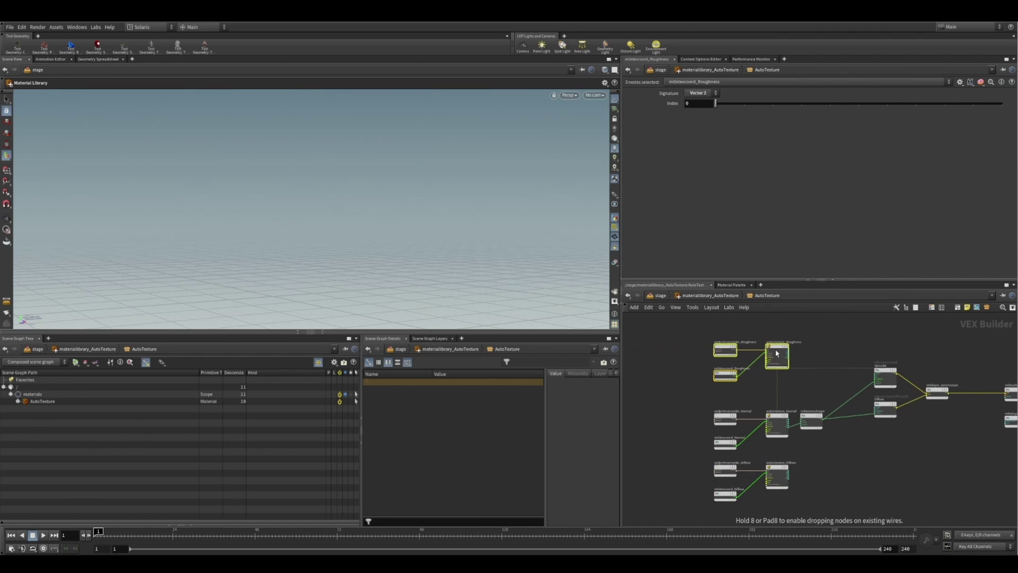
# Step: Wire usduvtexture_Roughness's R output into the Specular node's roughness input
pyautogui.scroll(4, 777, 348)
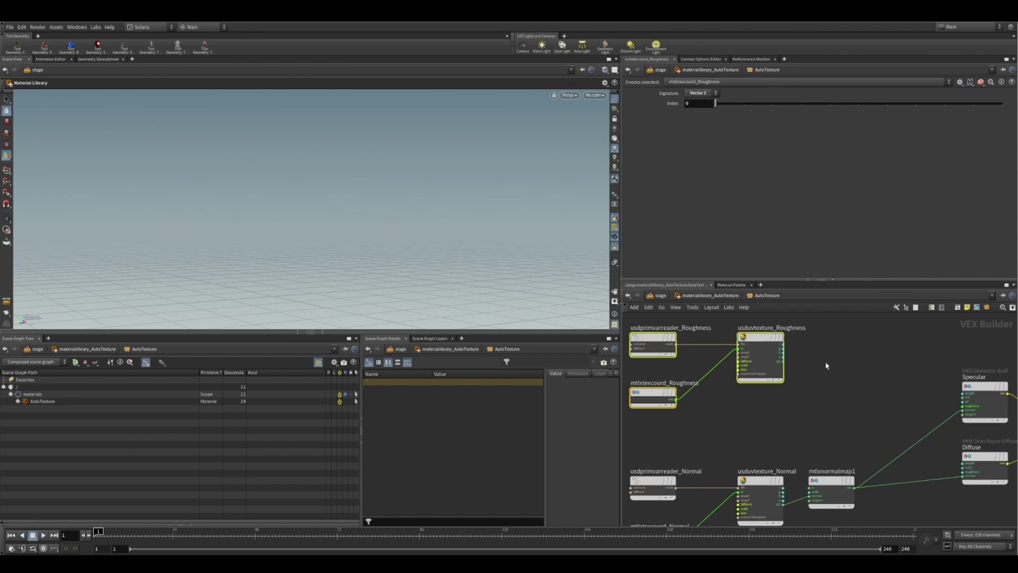
pyautogui.click(783, 345)
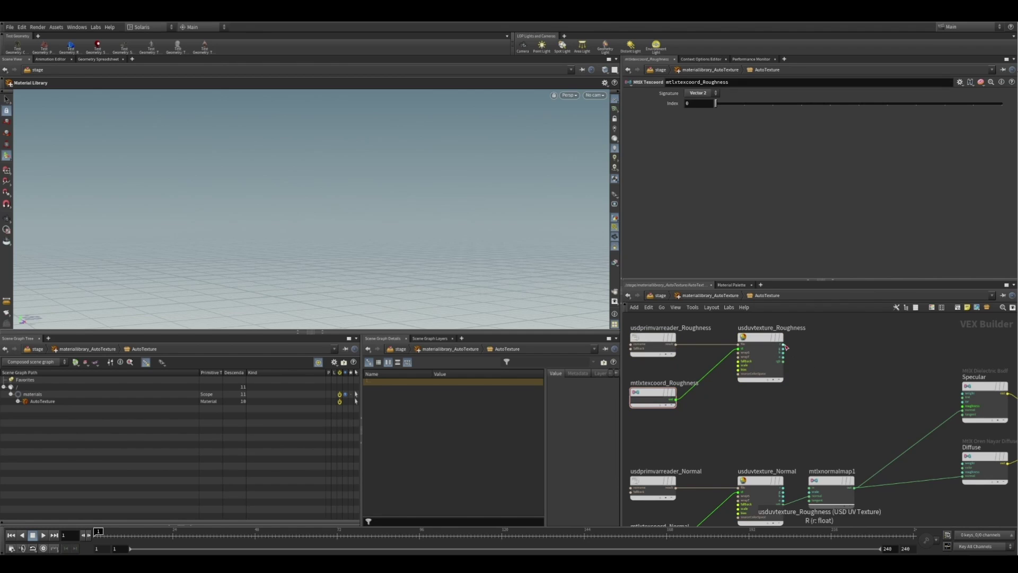
pyautogui.click(958, 407)
# Step: Wire usduvtexture_Diffuse's rgb output into the Diffuse node's color input
pyautogui.moveTo(850, 416); pyautogui.dragTo(863, 278, button='middle')
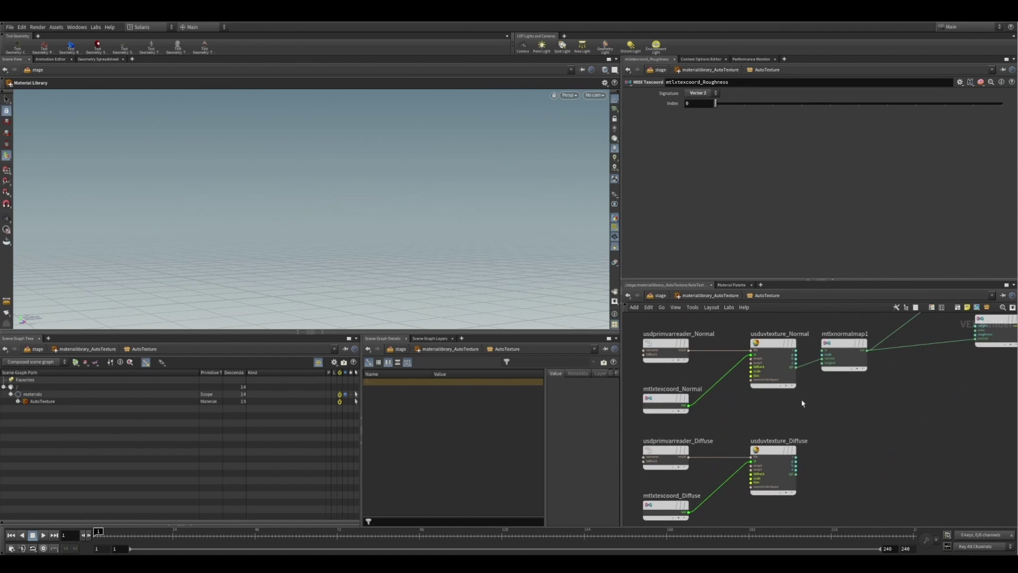
pyautogui.click(796, 474)
pyautogui.moveTo(875, 443); pyautogui.dragTo(807, 470, button='middle')
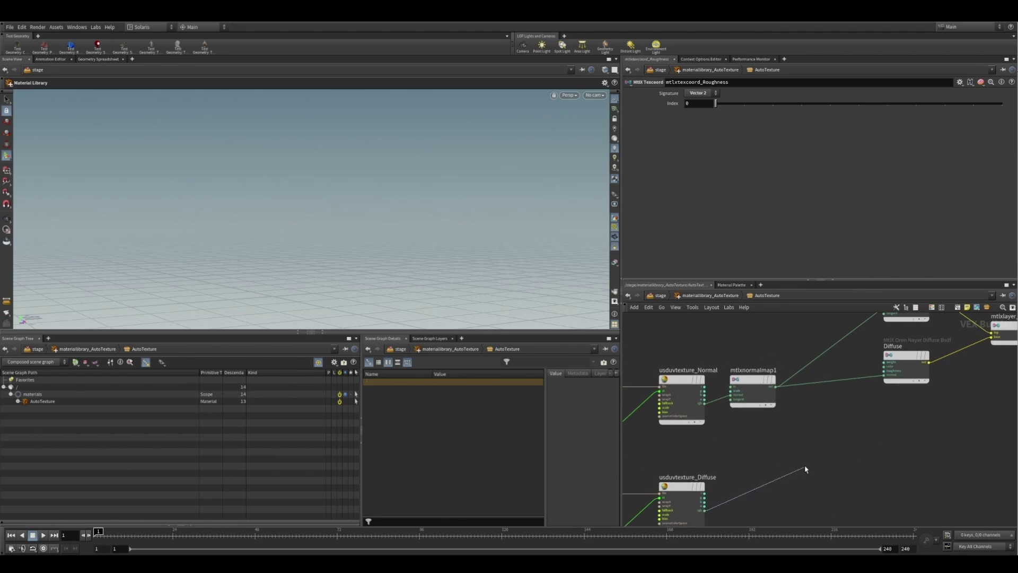
pyautogui.click(876, 375)
# Step: Look over the whole AutoTexture network and go back up to the materiallibrary_AutoTexture level
pyautogui.press('h')
pyautogui.scroll(-3, 770, 458)
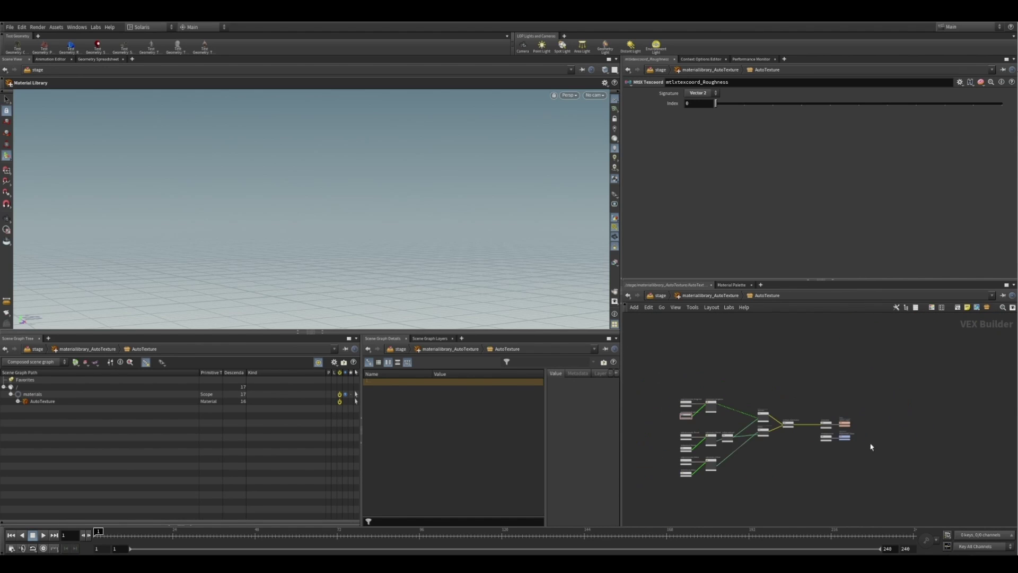
pyautogui.moveTo(766, 467); pyautogui.dragTo(847, 447, button='middle')
pyautogui.scroll(-2, 820, 446)
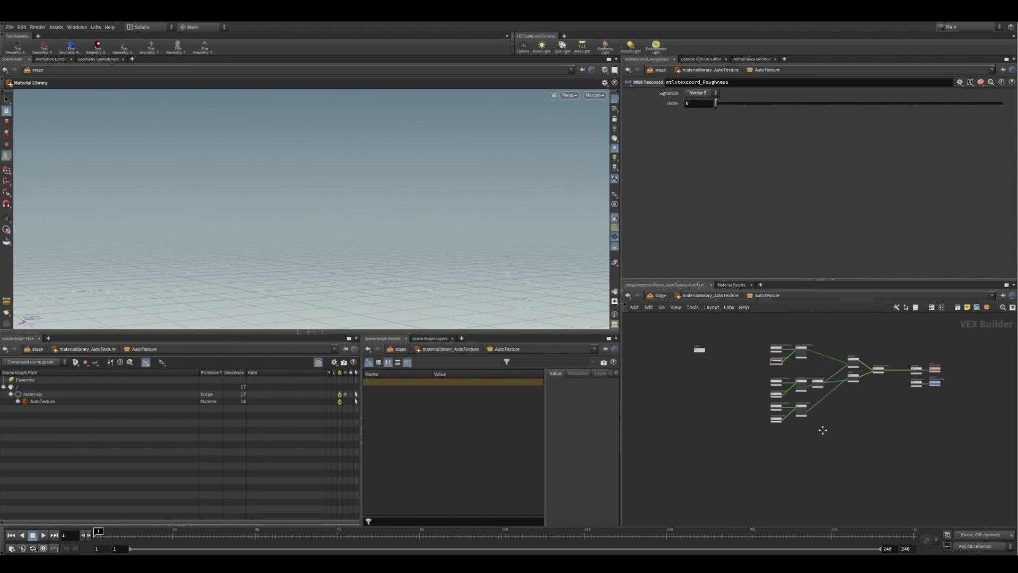
pyautogui.click(704, 298)
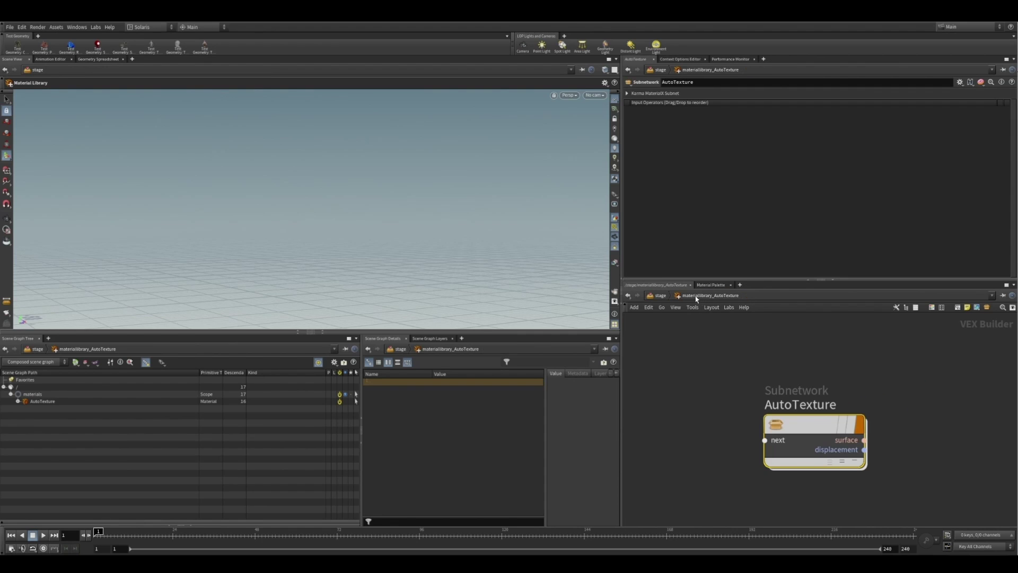
pyautogui.click(794, 425)
pyautogui.moveTo(794, 424); pyautogui.dragTo(782, 381)
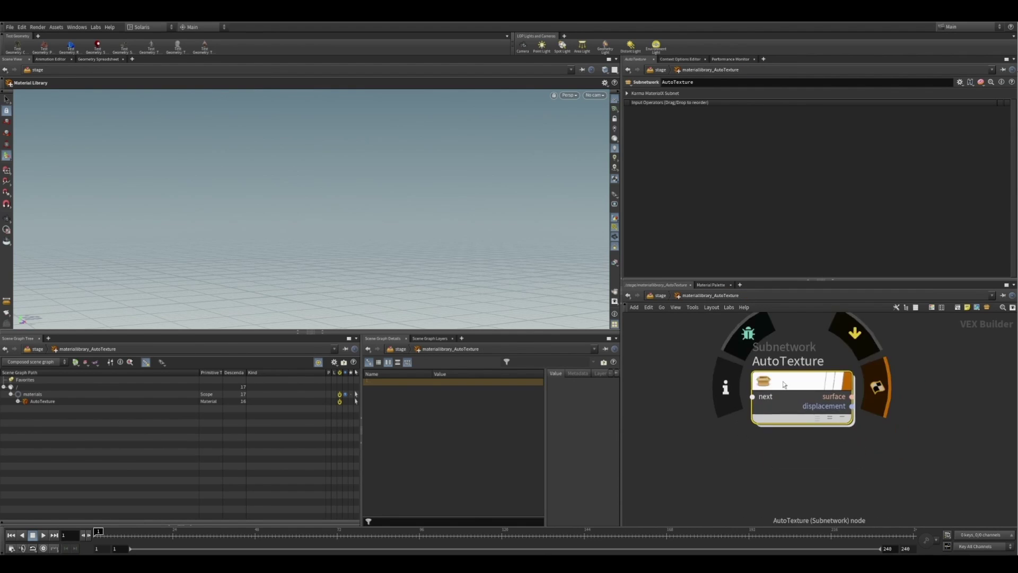
pyautogui.rightClick(782, 381)
pyautogui.click(792, 515)
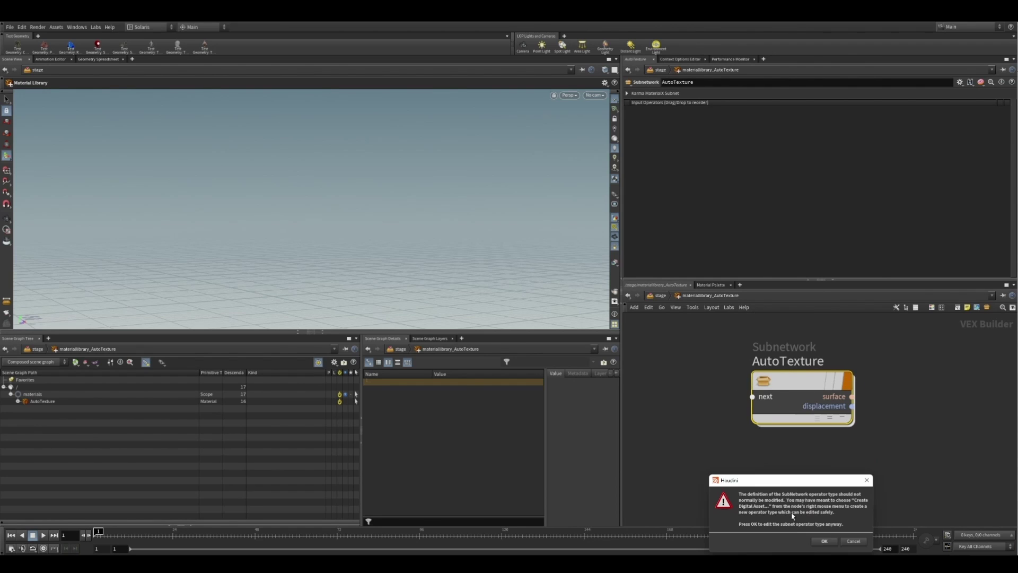
pyautogui.click(854, 541)
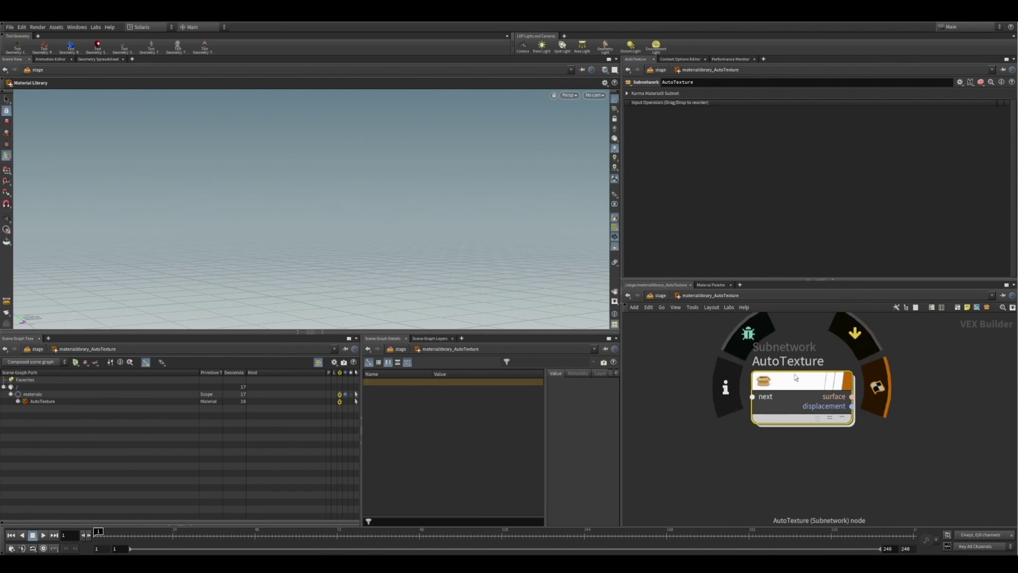
# Step: Start a new digital asset from the AutoTexture subnetwork with type name AutoTexture, leaving out author, branch and version
pyautogui.rightClick(794, 375)
pyautogui.moveTo(816, 475)
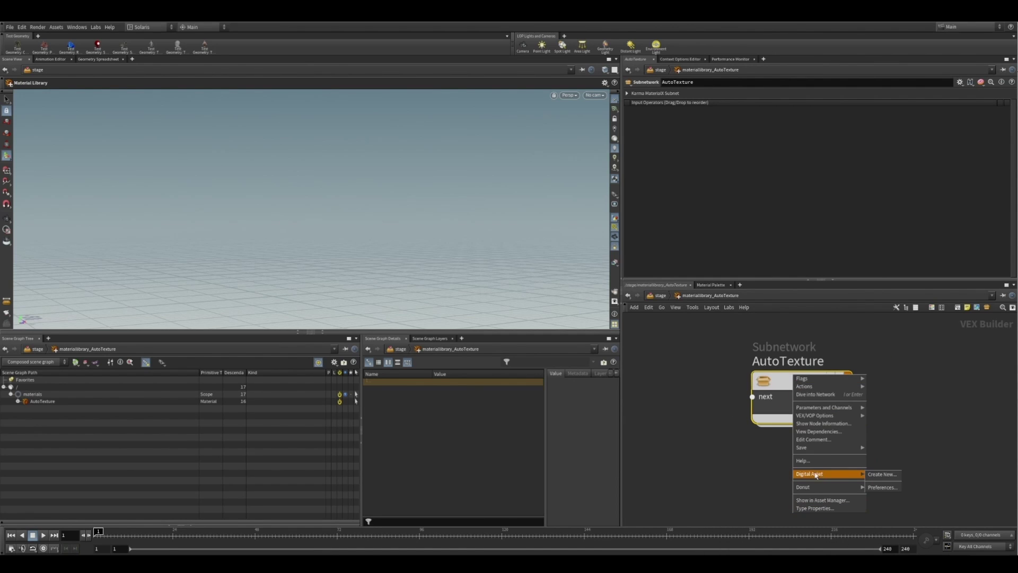
pyautogui.click(875, 477)
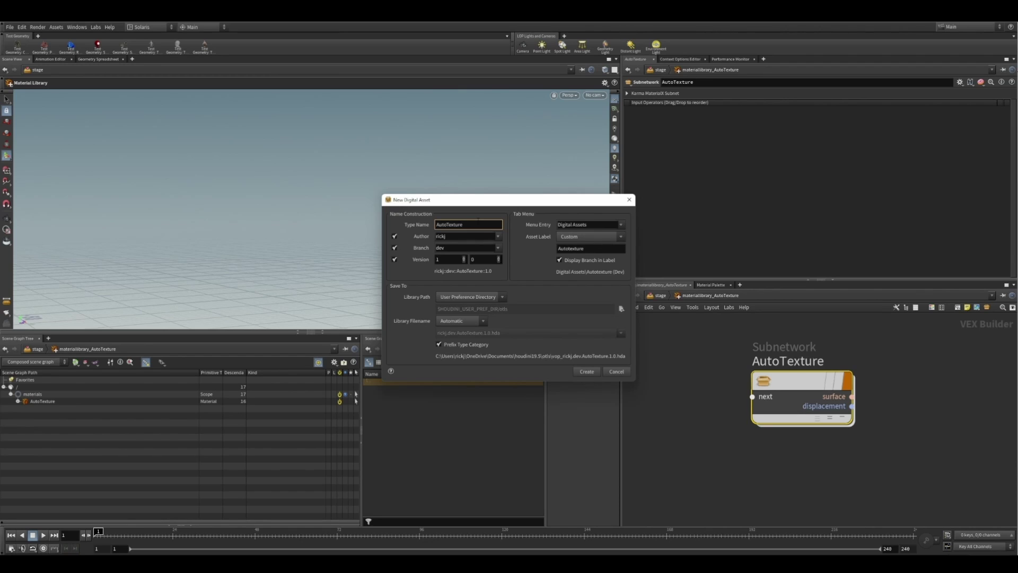
pyautogui.click(395, 237)
pyautogui.click(395, 238)
pyautogui.click(395, 249)
pyautogui.click(394, 237)
pyautogui.click(395, 260)
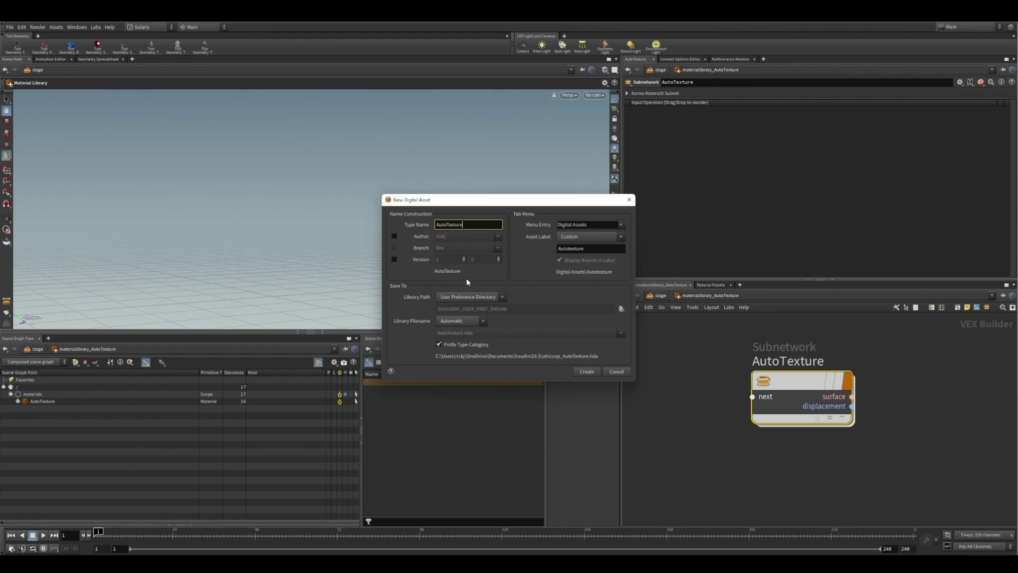
# Step: Switch the asset's library path to Custom and create an HDAs folder in $HIP/Assets while browsing for the save location
pyautogui.click(471, 299)
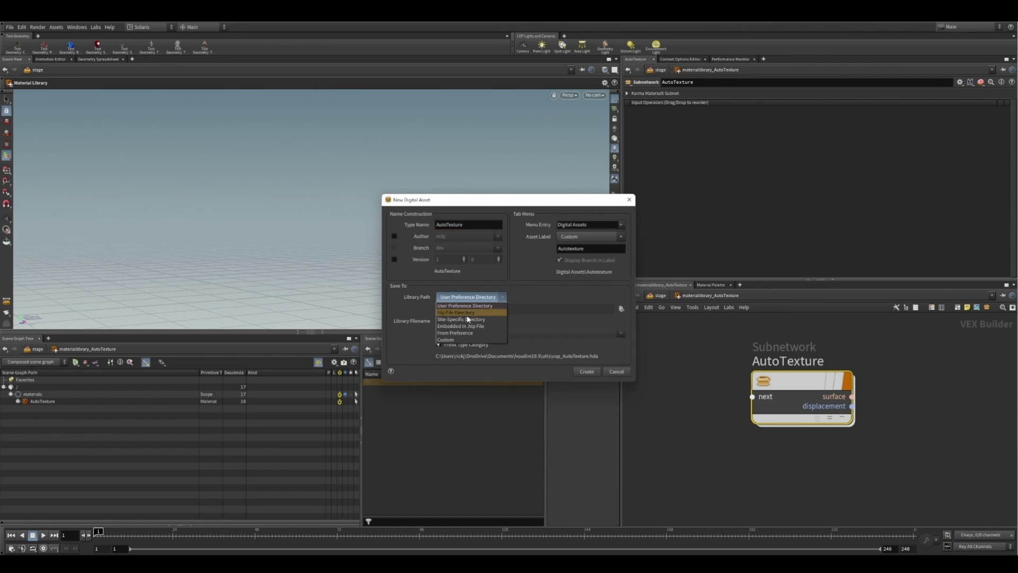
pyautogui.click(467, 336)
pyautogui.click(620, 309)
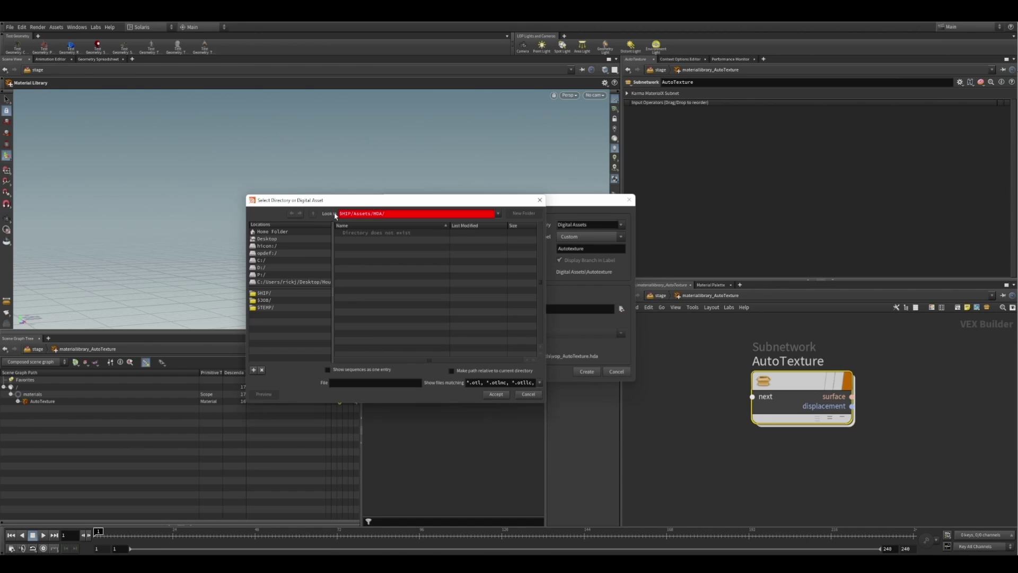
pyautogui.click(263, 293)
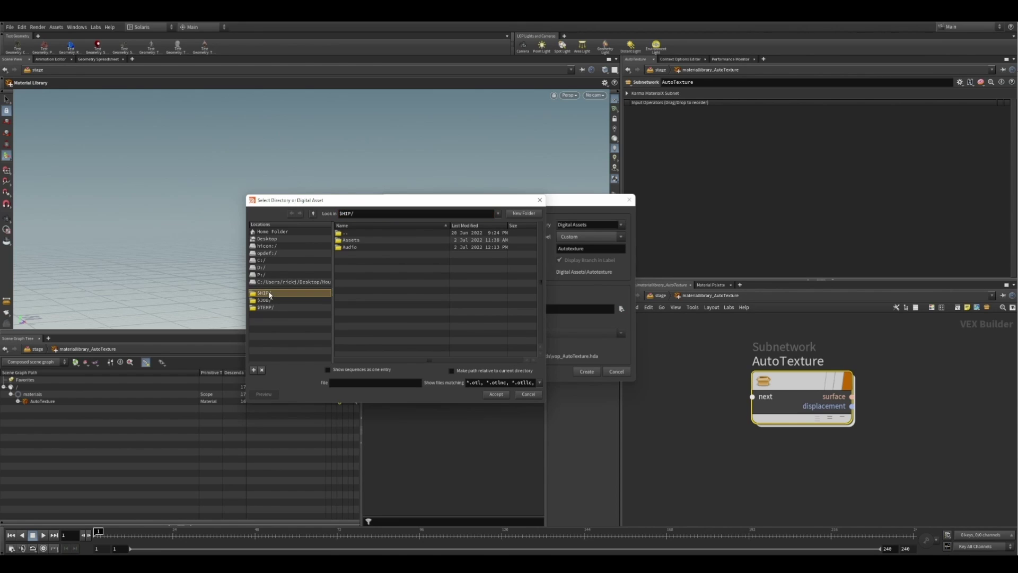
pyautogui.doubleClick(352, 239)
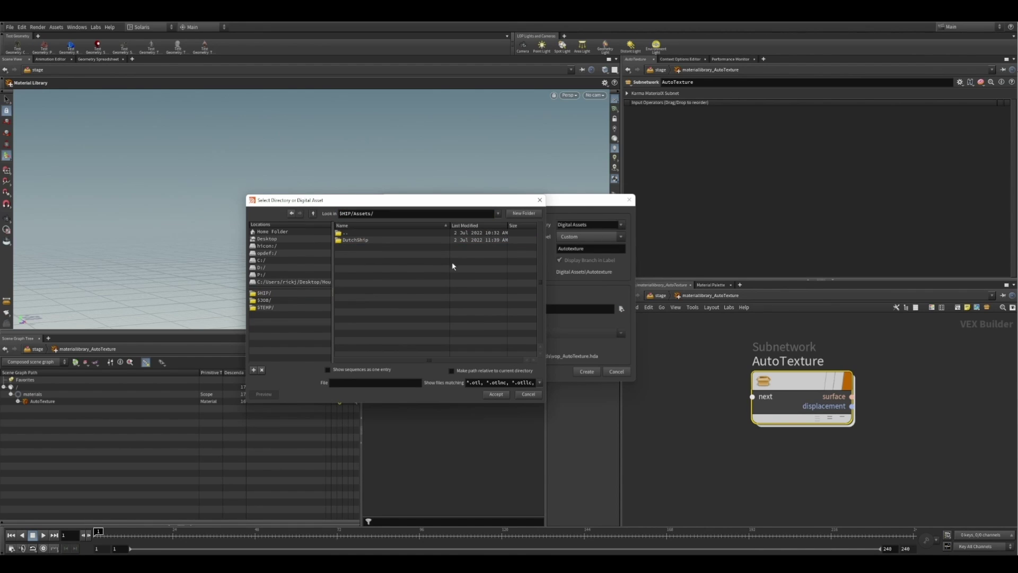
pyautogui.click(523, 214)
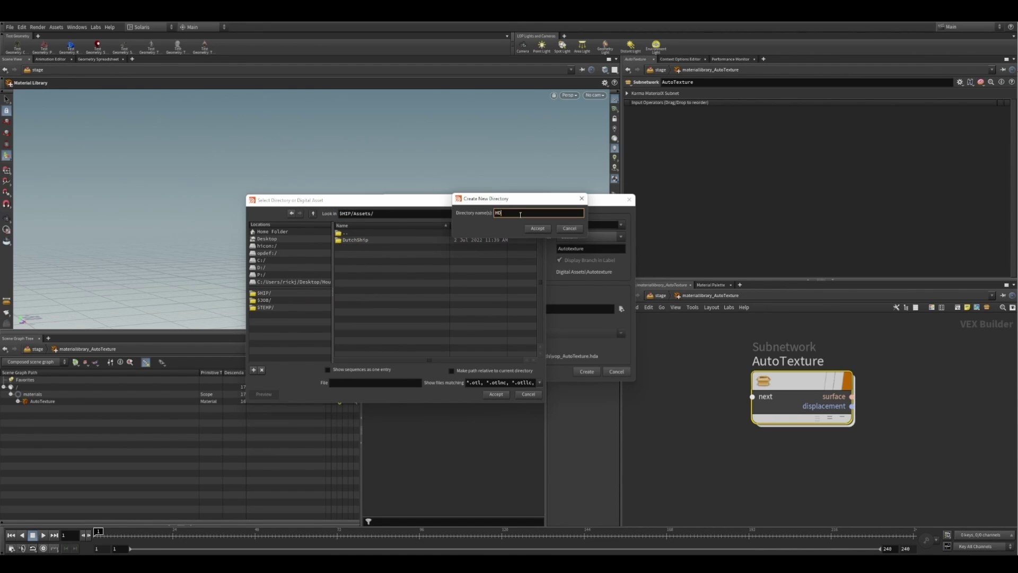
pyautogui.click(537, 229)
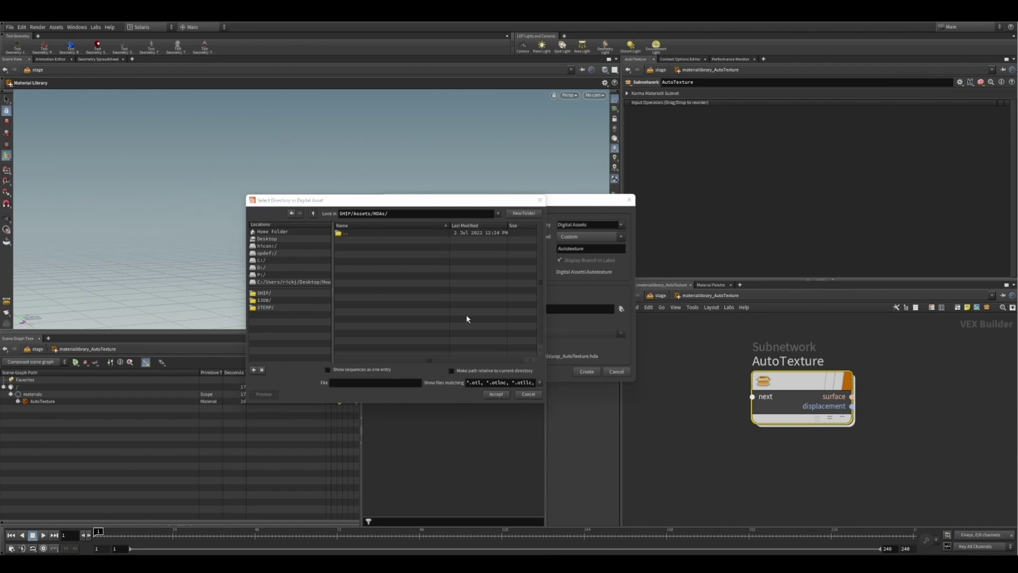
# Step: Enter AutoTexture.hda as the library file in $HIP/Assets/HDAs and create the digital asset
pyautogui.click(379, 382)
pyautogui.write('AutoTexture.hda')
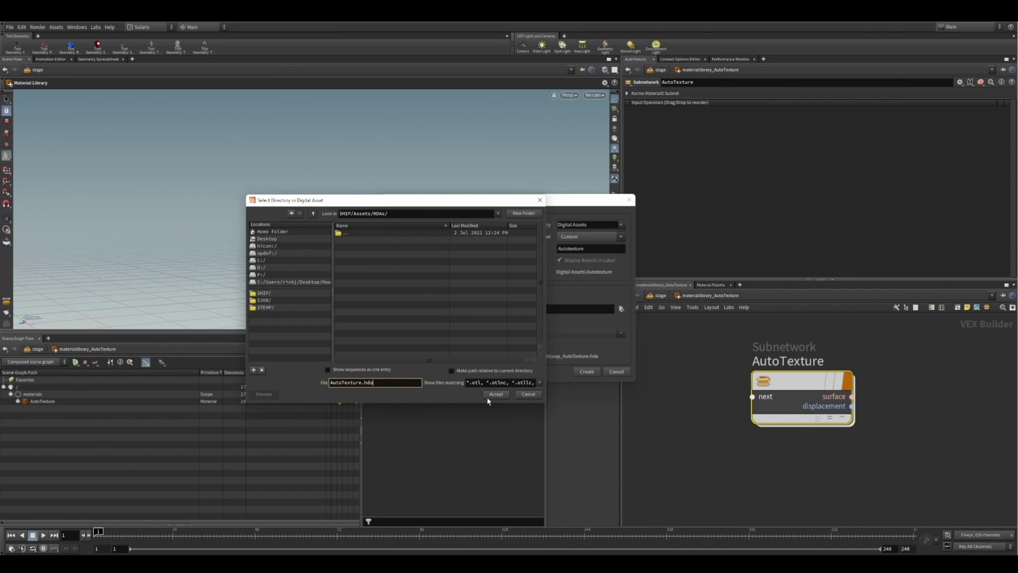
pyautogui.click(495, 394)
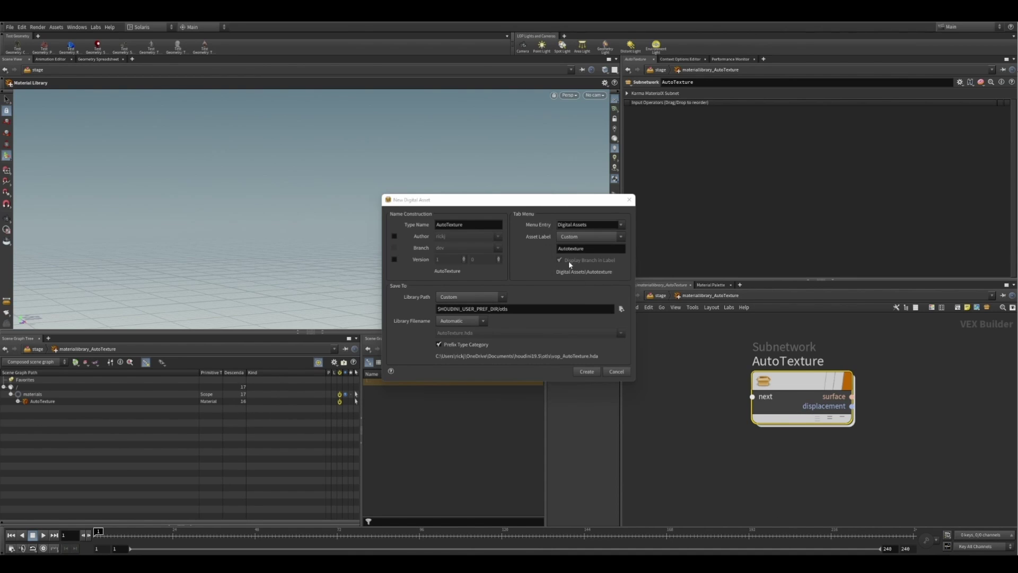
pyautogui.click(587, 372)
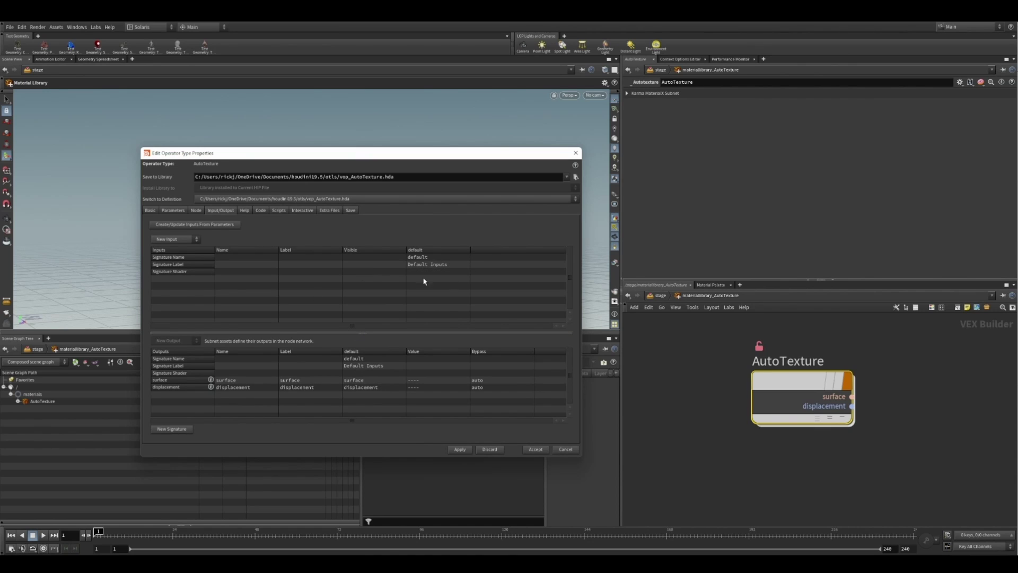
# Step: Promote the Roughness and Normal primvar readers' Var Name to the asset as varname_roughness and varname_normal, labelled Roughness and Normal
pyautogui.click(173, 210)
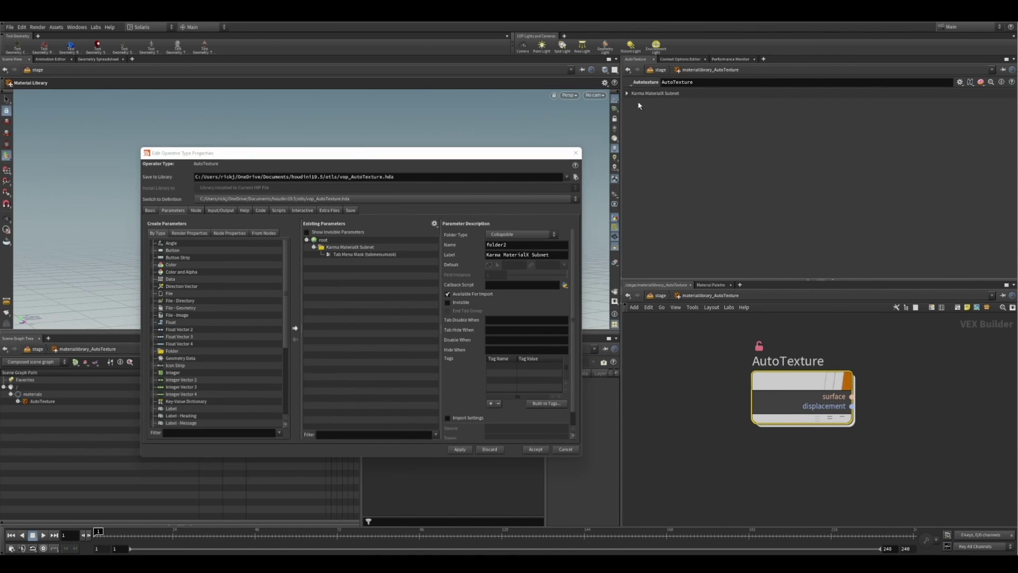
pyautogui.click(629, 94)
pyautogui.click(631, 95)
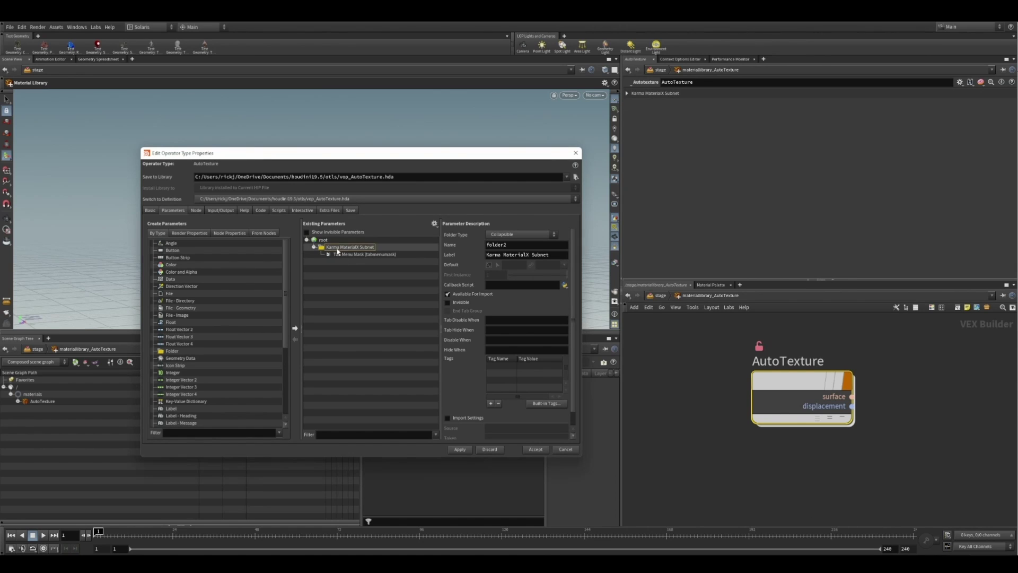
pyautogui.click(370, 255)
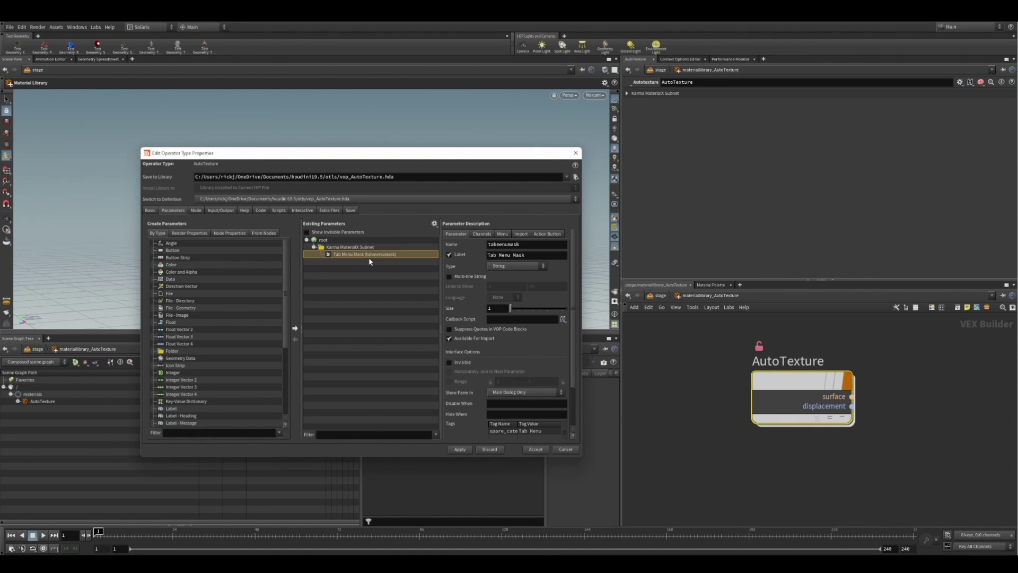
pyautogui.doubleClick(759, 374)
pyautogui.scroll(5, 759, 374)
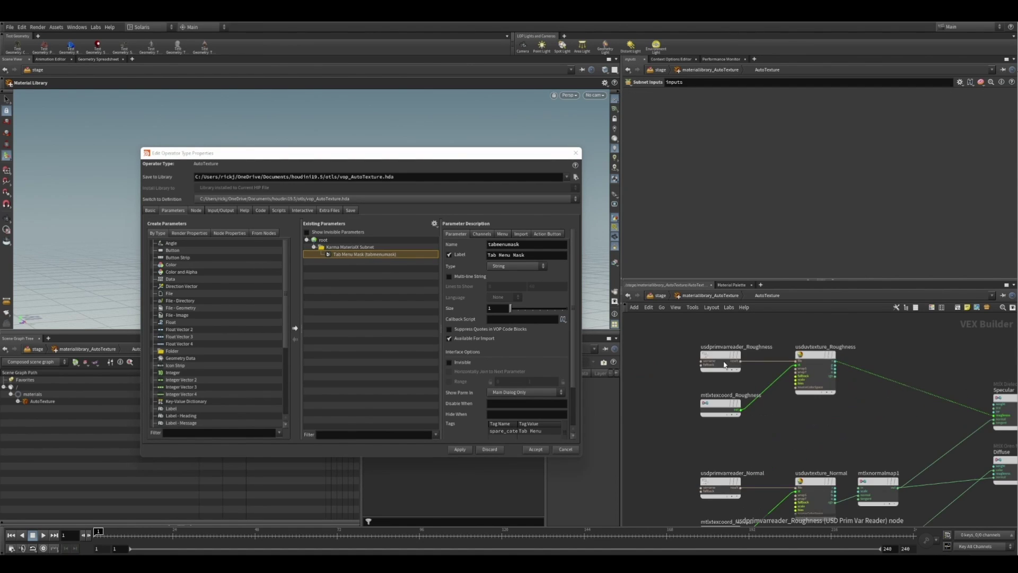
pyautogui.click(721, 361)
pyautogui.moveTo(677, 118); pyautogui.dragTo(322, 241)
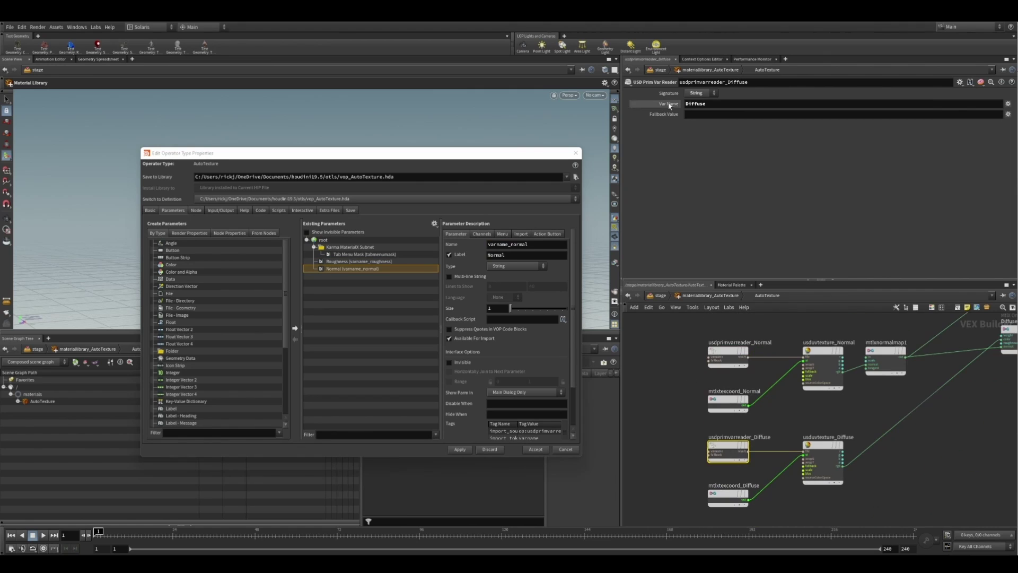
# Step: Promote the Diffuse primvar reader's Var Name to the asset parameters as varname_diffuse, labelled Diffuse
pyautogui.write('_diffuse')
pyautogui.moveTo(514, 259); pyautogui.dragTo(487, 257)
pyautogui.write('Diffuse')
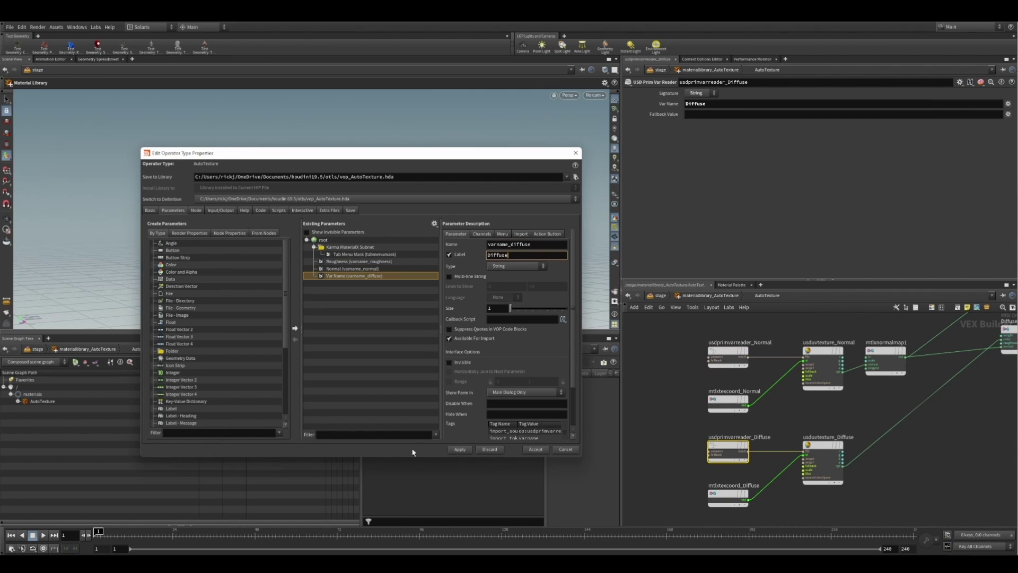
pyautogui.click(412, 450)
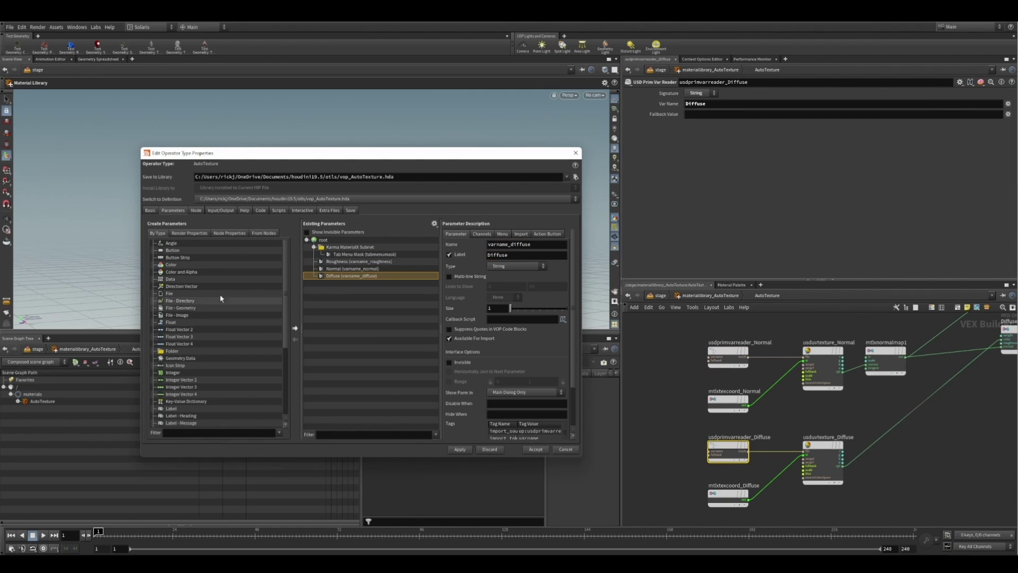
# Step: Add a Primvars folder to the asset's parameters, place Diffuse, Roughness and Normal inside it in that order, and accept the type properties
pyautogui.moveTo(168, 351); pyautogui.dragTo(321, 249)
pyautogui.write('Primvars')
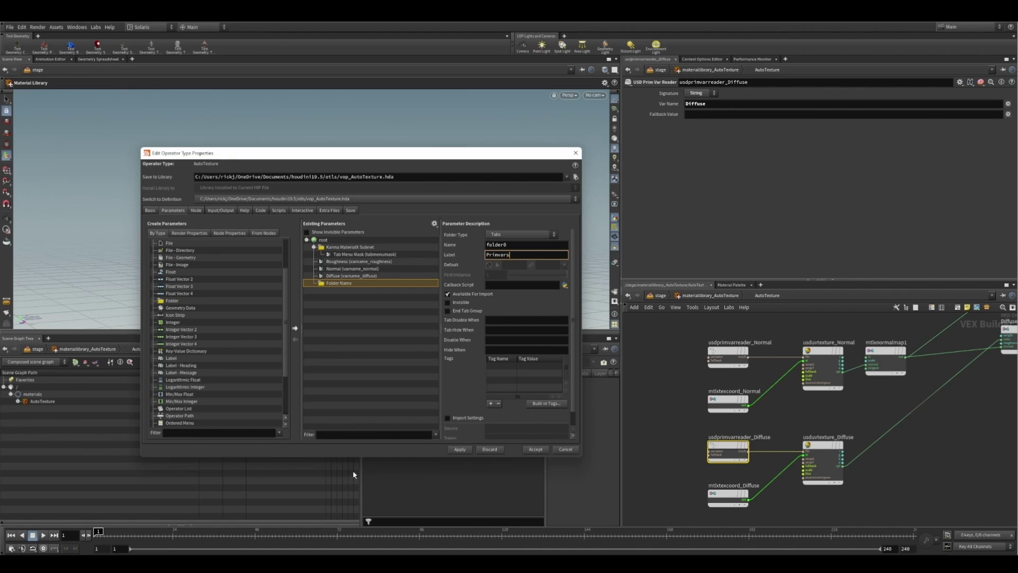
pyautogui.press('Return')
pyautogui.moveTo(344, 276); pyautogui.dragTo(336, 269)
pyautogui.click(469, 449)
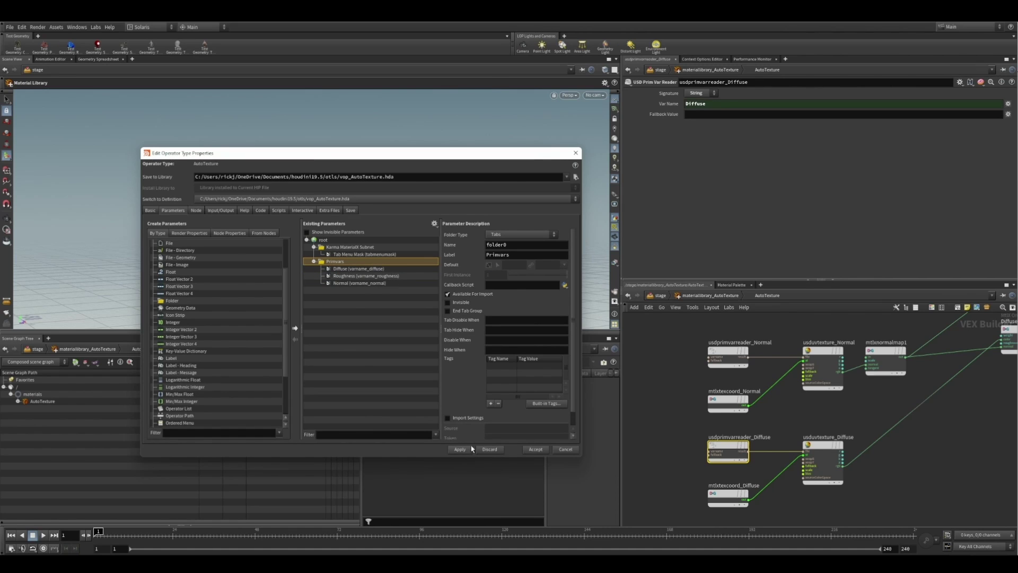
pyautogui.click(536, 449)
# Step: Add a Sublayer node named DutchShip_IN at stage level and wire it into materiallibrary_AutoTexture's input
pyautogui.press('u')
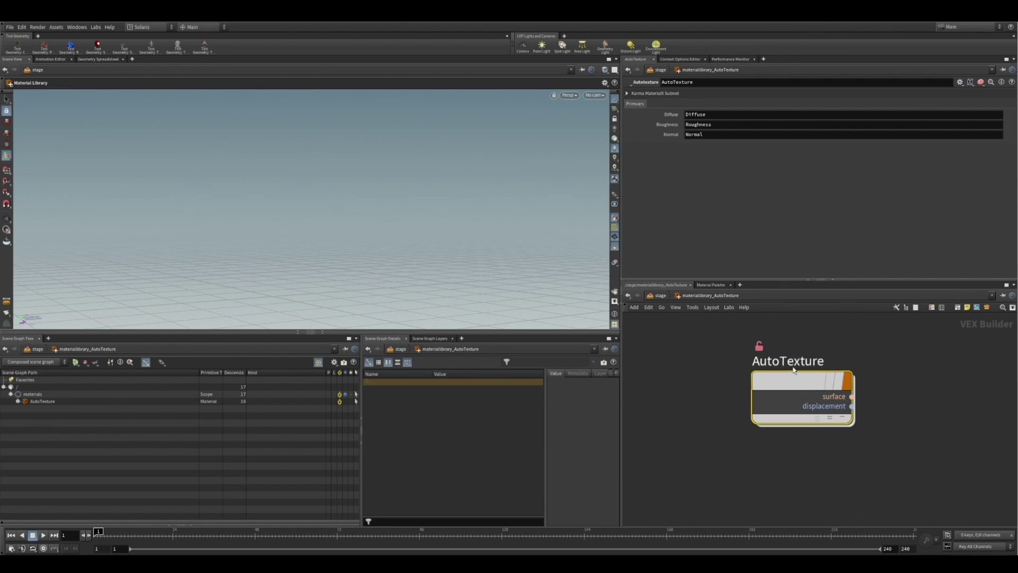
pyautogui.press('u')
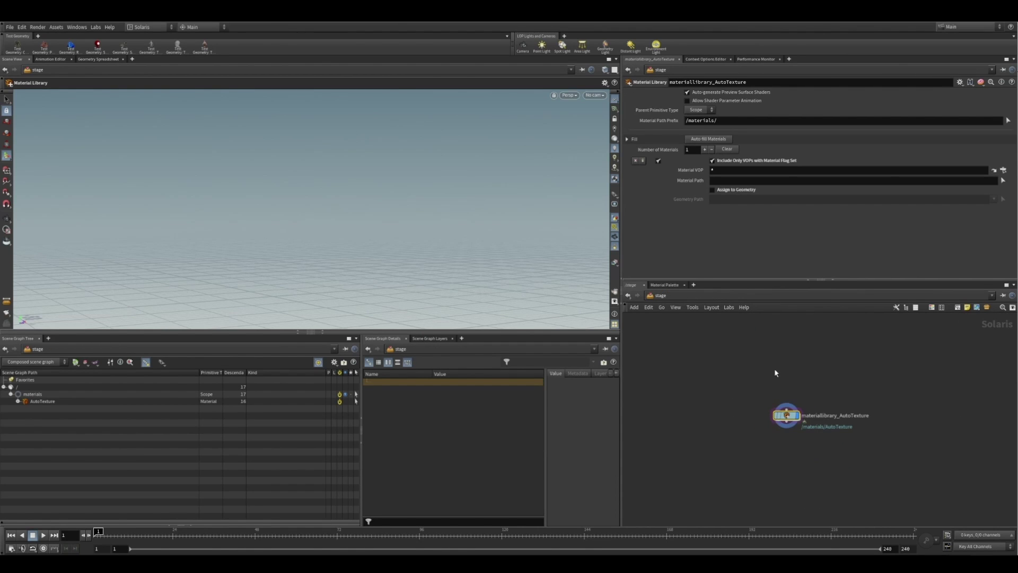
pyautogui.press('Tab')
pyautogui.write('sub')
pyautogui.press('Return')
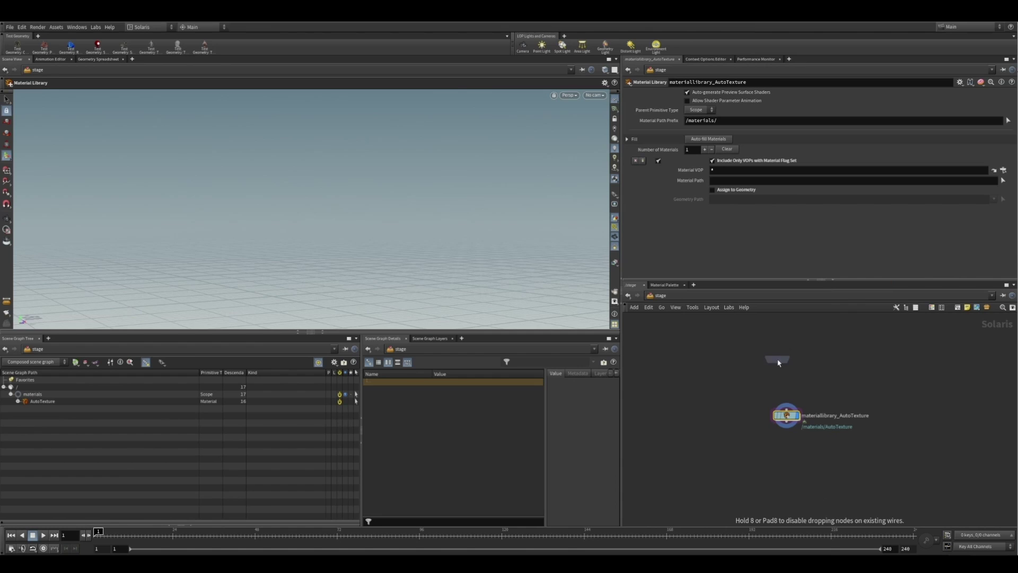
pyautogui.click(785, 354)
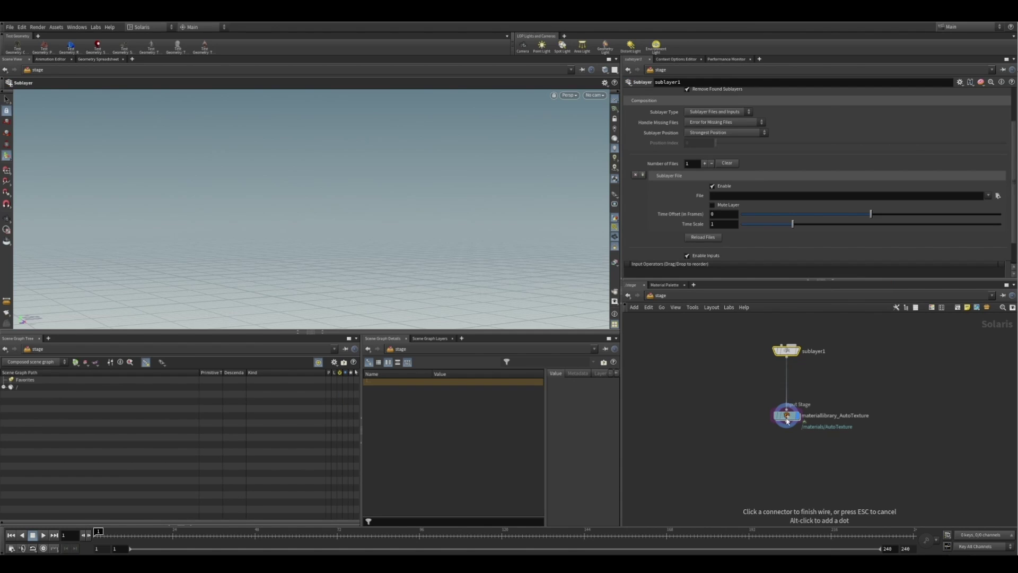
pyautogui.doubleClick(822, 351)
pyautogui.write('DutchShip_IN')
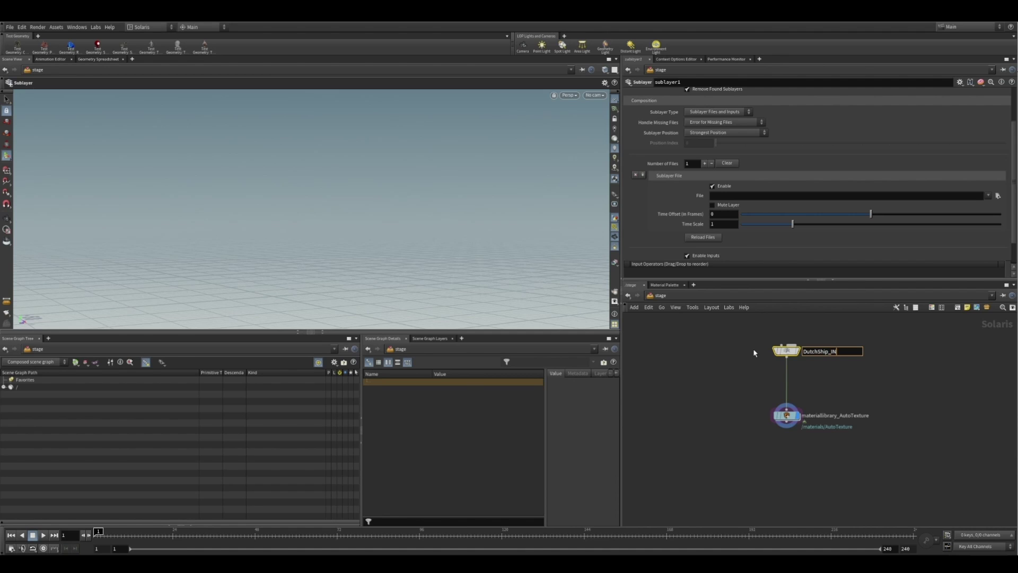
pyautogui.press('Return')
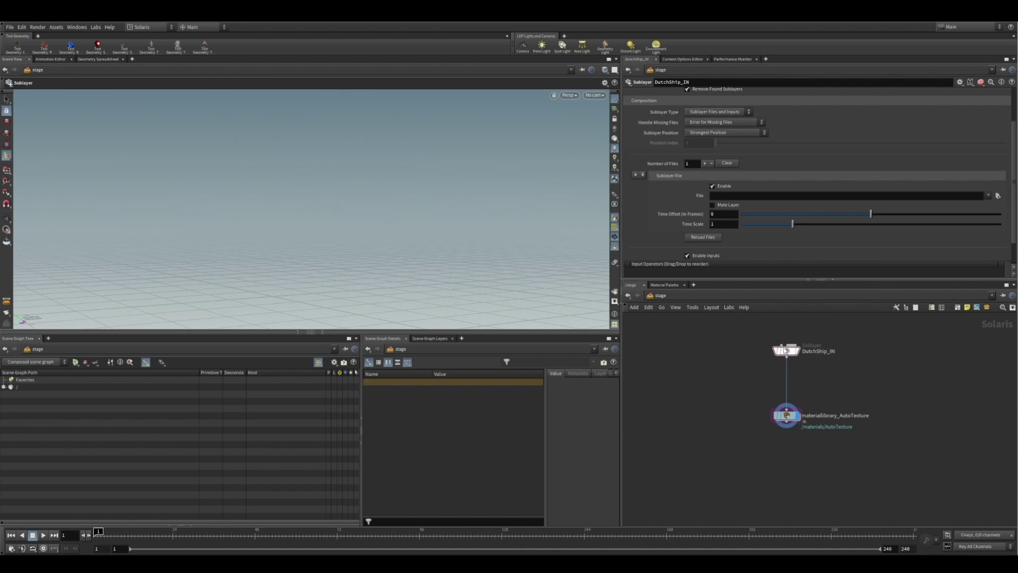
# Step: Load $HIP/Assets/DutchShip/geometry/DutchShip.usd as the sublayer file of DutchShip_IN
pyautogui.click(998, 196)
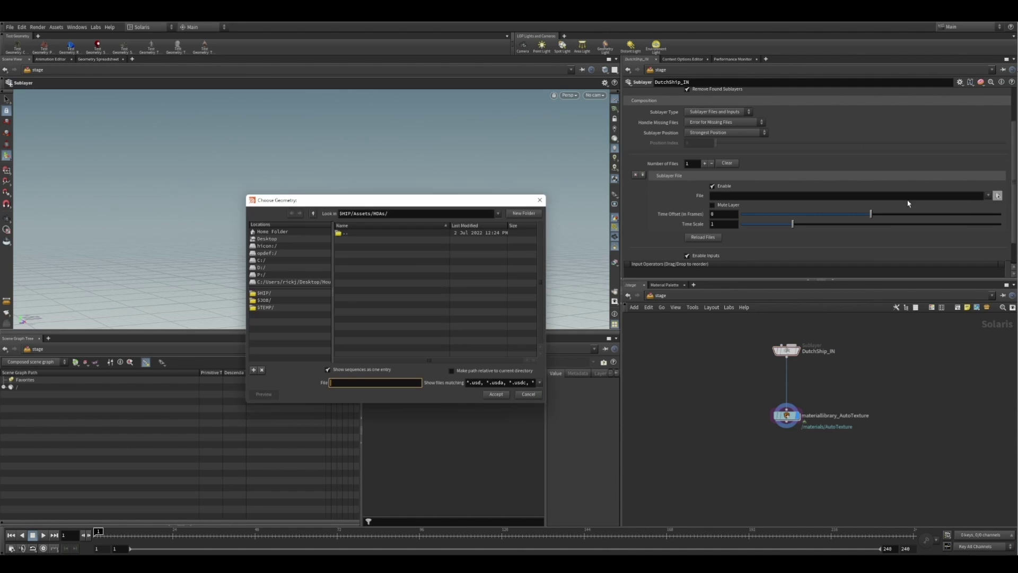
pyautogui.doubleClick(354, 240)
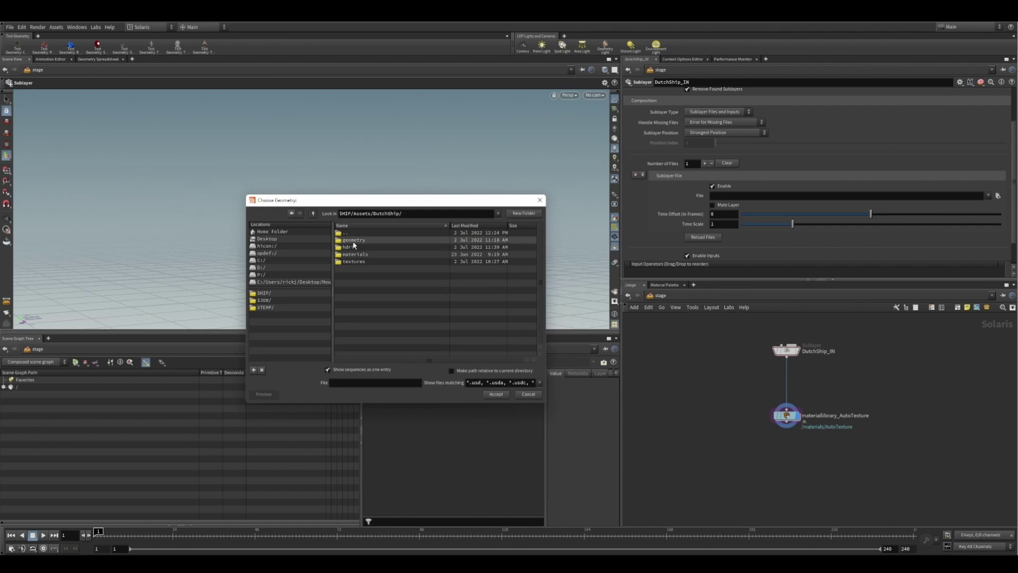
pyautogui.doubleClick(352, 241)
pyautogui.click(353, 241)
pyautogui.doubleClick(353, 242)
# Step: Examine the ship model and the DutchShip primitive's details, then check the stage at materiallibrary_AutoTexture
pyautogui.keyDown('alt'); pyautogui.moveTo(297, 245); pyautogui.dragTo(185, 265, button='right'); pyautogui.keyUp('alt')
pyautogui.keyDown('alt'); pyautogui.moveTo(186, 265); pyautogui.dragTo(339, 273); pyautogui.keyUp('alt')
pyautogui.keyDown('alt'); pyautogui.moveTo(339, 273); pyautogui.dragTo(314, 268, button='right'); pyautogui.keyUp('alt')
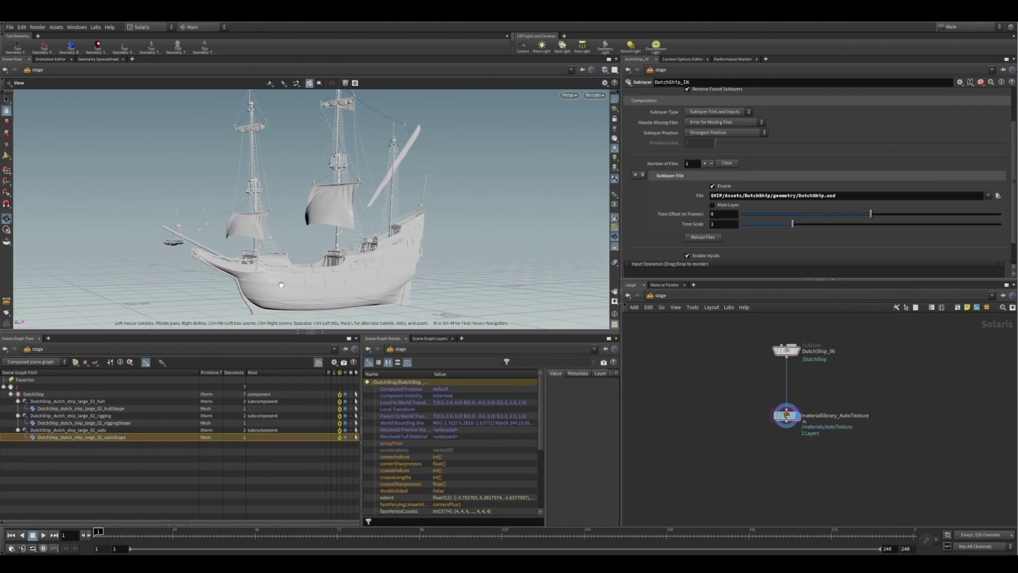
pyautogui.click(34, 394)
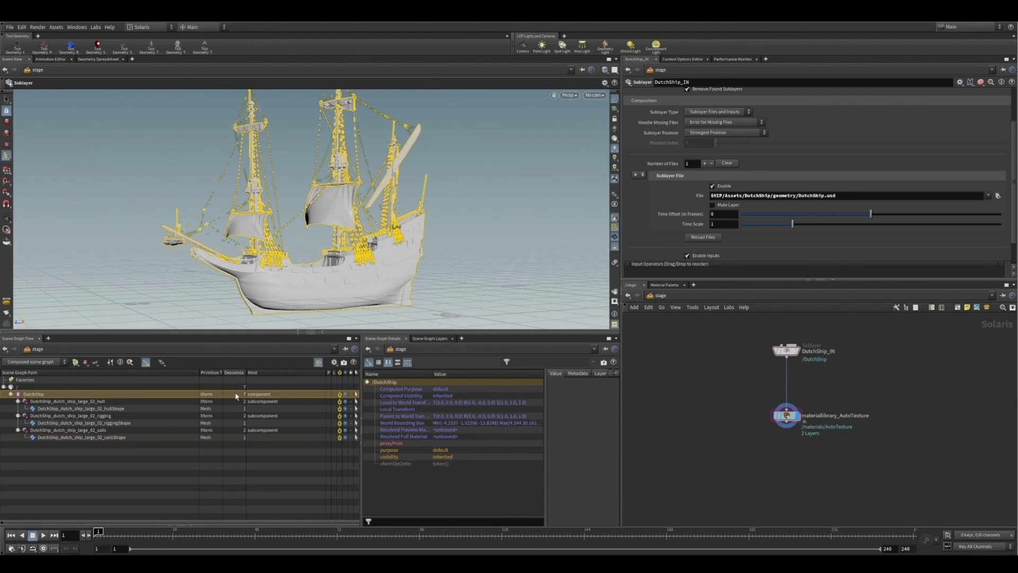
pyautogui.click(797, 419)
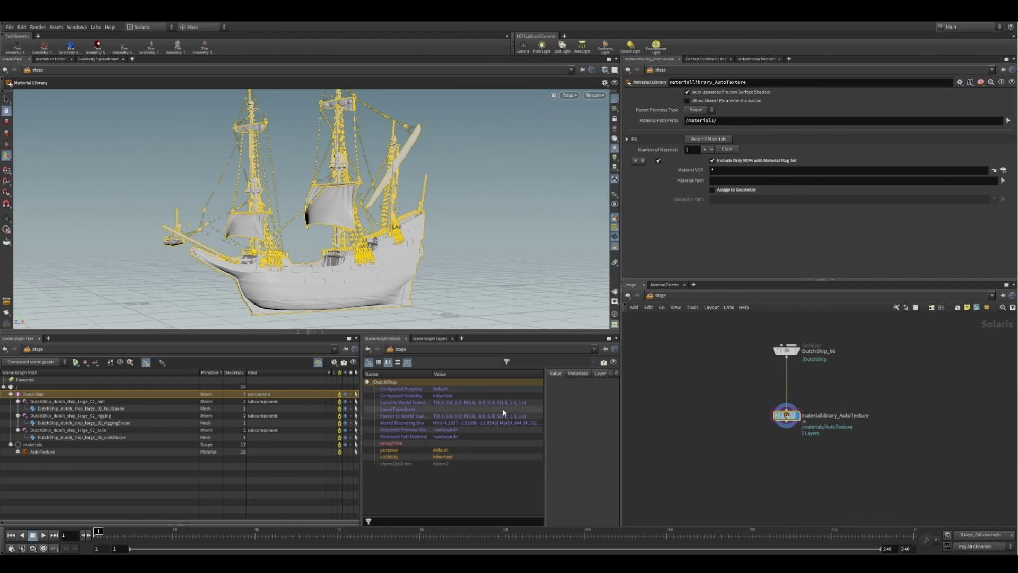
# Step: Set the material path prefix of materiallibrary_AutoTexture to /DutchShip/materials/ using the DutchShip primitive's path
pyautogui.rightClick(30, 397)
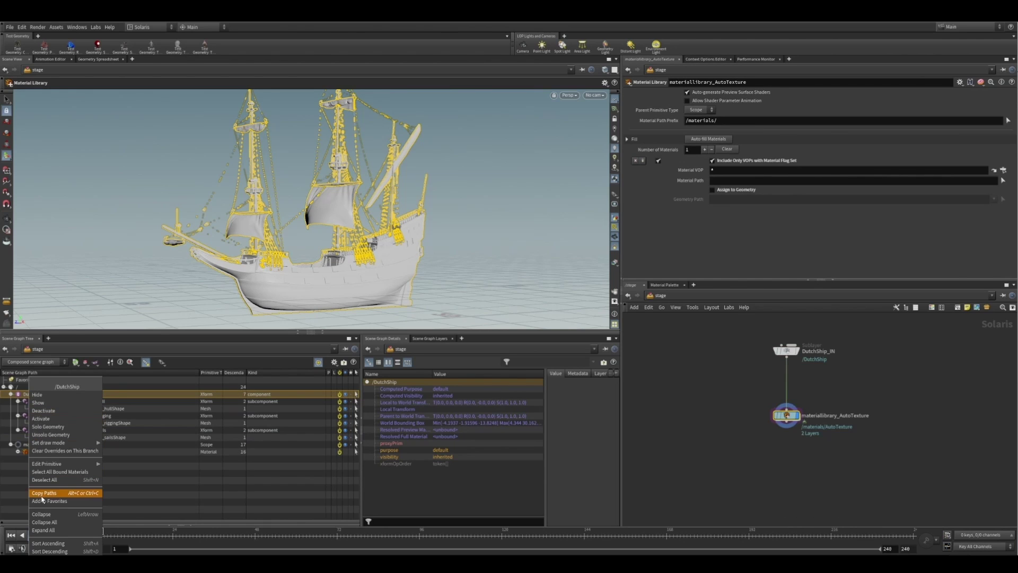
pyautogui.click(64, 496)
pyautogui.click(687, 120)
pyautogui.write('/DutchShip')
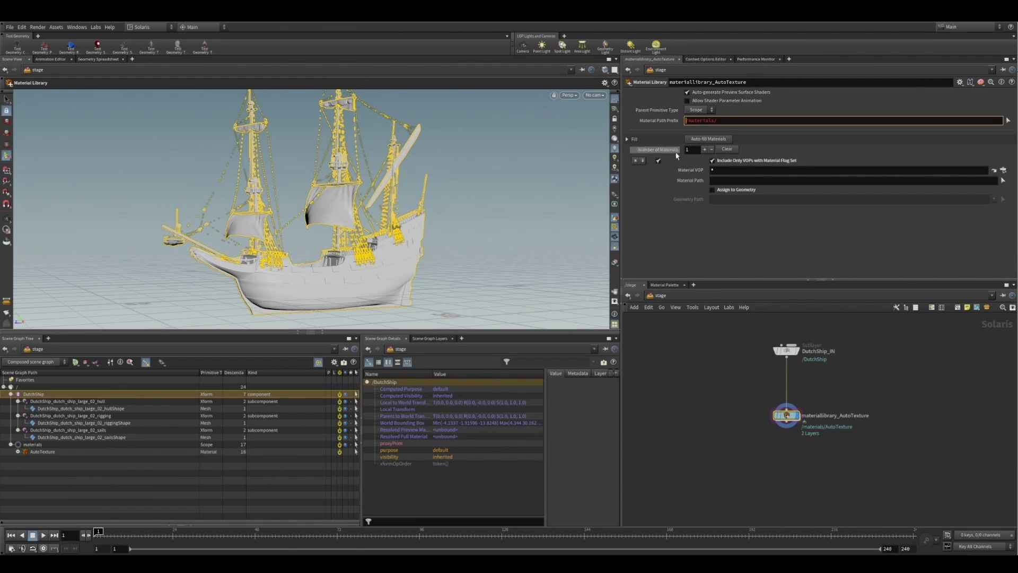
pyautogui.press('Return')
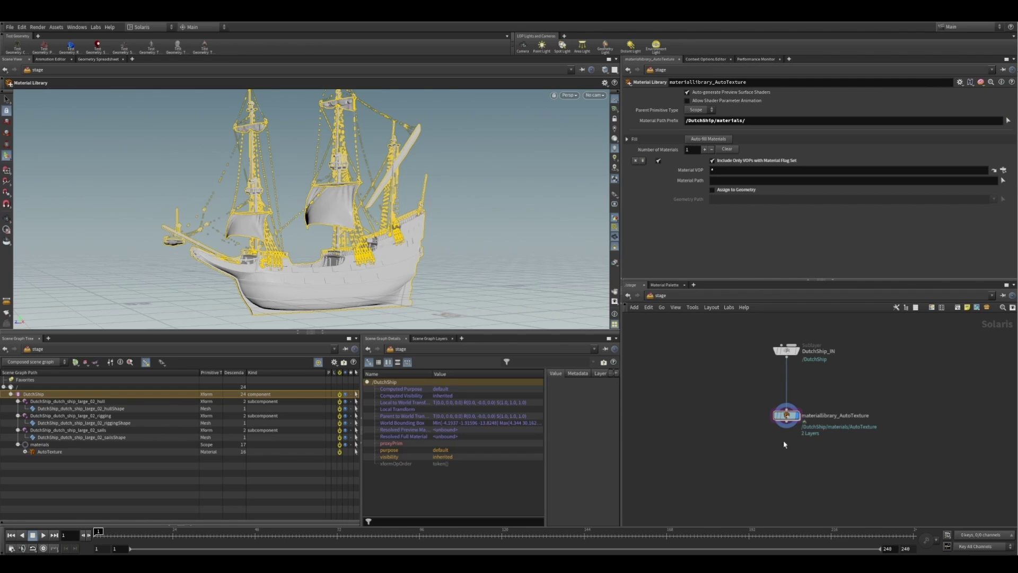
# Step: Add an Assign Material node, wire it below materiallibrary_AutoTexture, and rename it assignmaterial_DutchShip
pyautogui.press('Tab')
pyautogui.write('a')
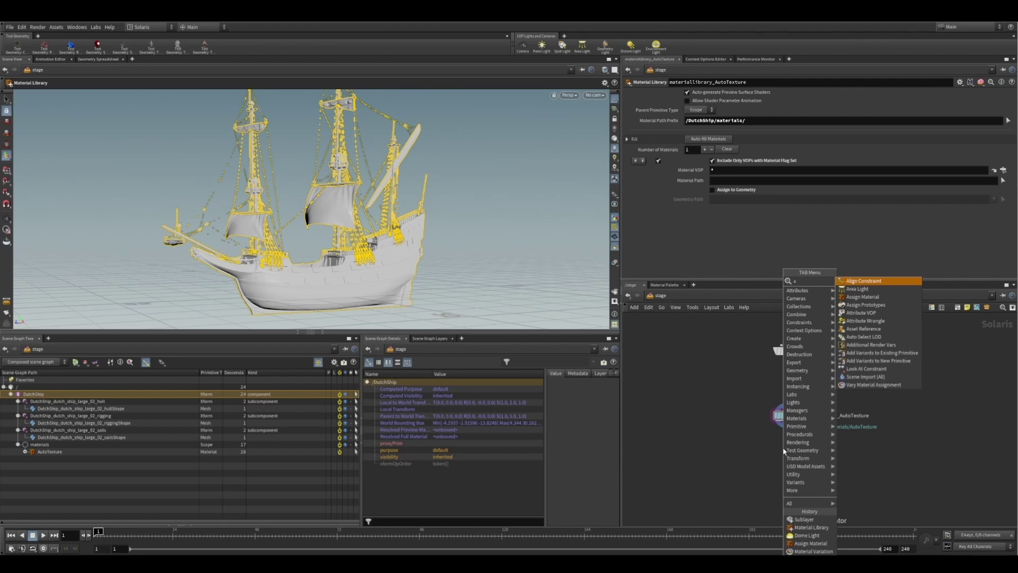
pyautogui.press('Down')
pyautogui.press('Down')
pyautogui.press('Return')
pyautogui.click(787, 463)
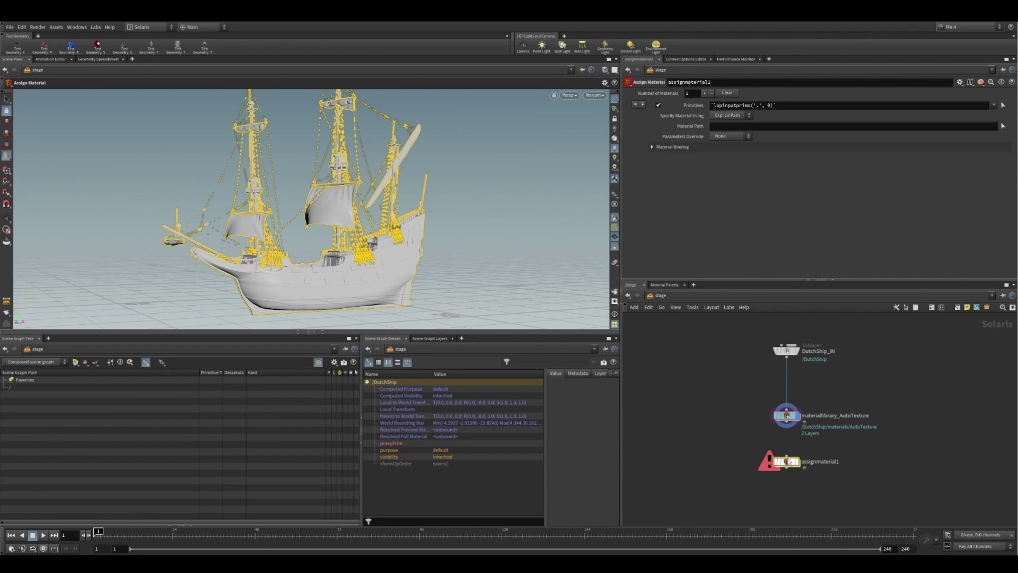
pyautogui.click(786, 422)
pyautogui.click(787, 456)
pyautogui.doubleClick(848, 463)
pyautogui.press('BackSpace')
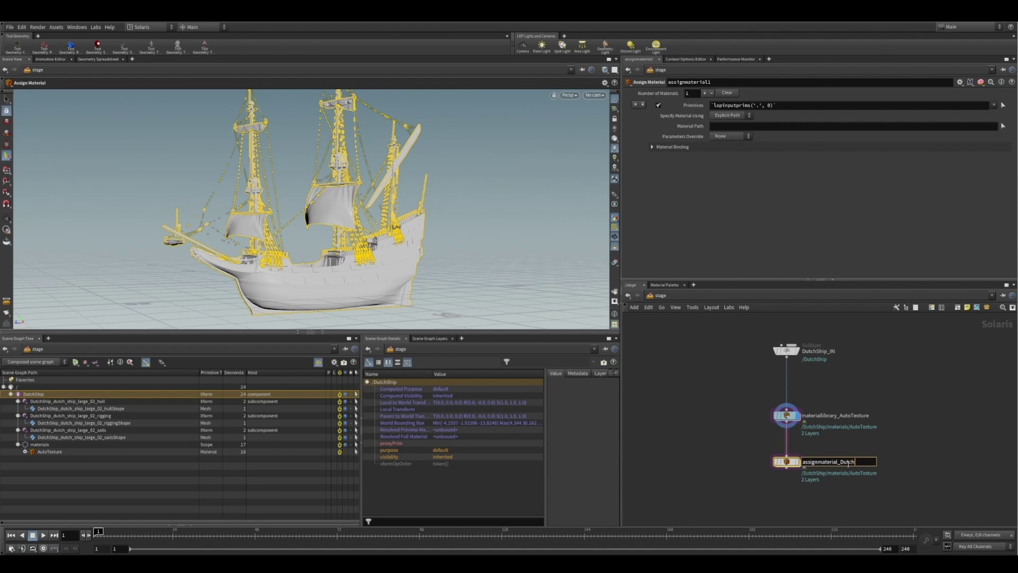
pyautogui.press('Return')
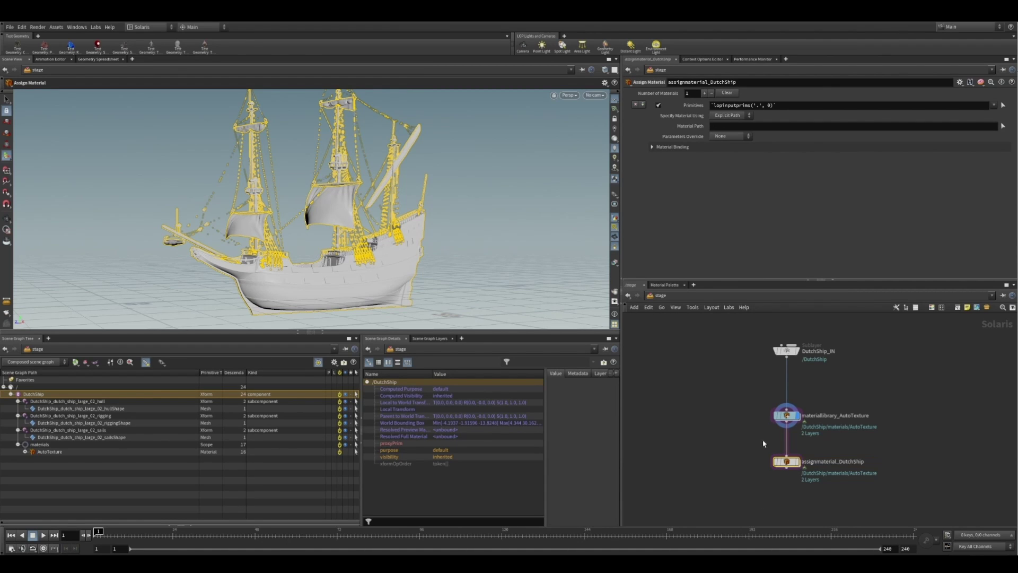
# Step: Assign the material /DutchShip/materials/AutoTexture to the primitive /DutchShip on assignmaterial_DutchShip
pyautogui.moveTo(780, 106); pyautogui.dragTo(708, 106)
pyautogui.write('/DutchShip')
pyautogui.press('Return')
pyautogui.moveTo(50, 452); pyautogui.dragTo(737, 127)
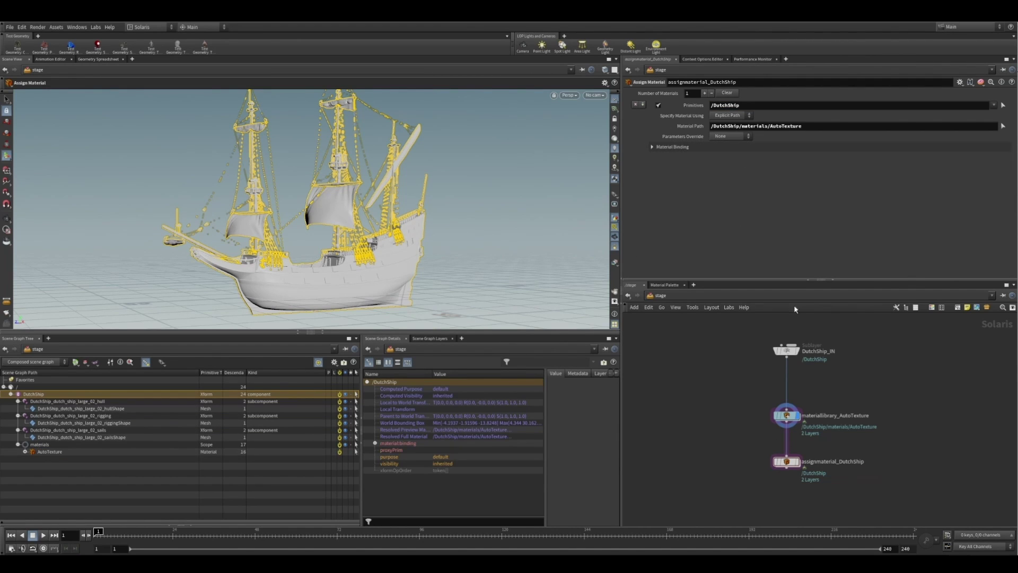
# Step: Insert a Material Variation node between DutchShip_IN and materiallibrary_AutoTexture and rename it materialvariation_DutchShip
pyautogui.moveTo(736, 373); pyautogui.dragTo(710, 432, button='middle')
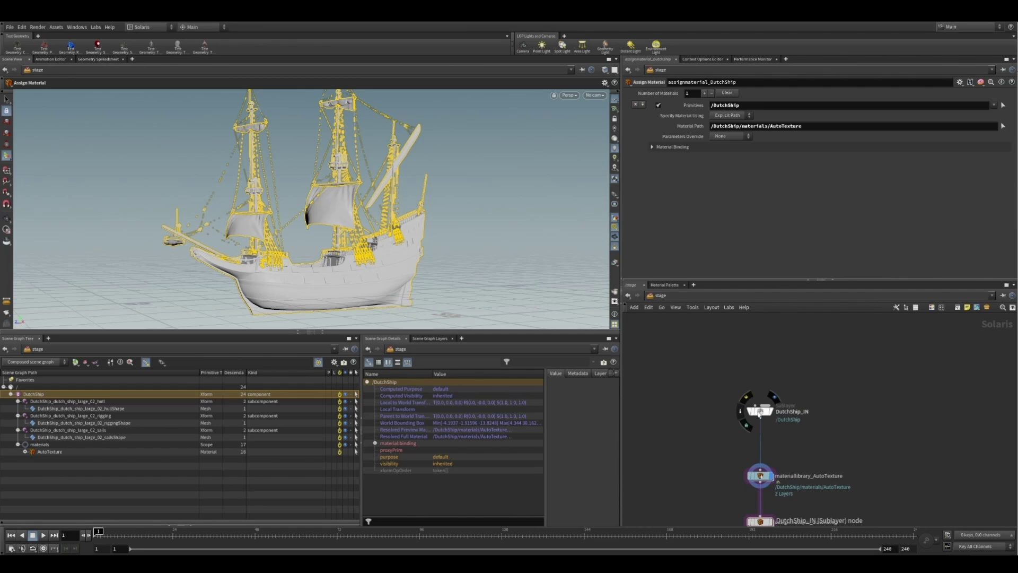
pyautogui.moveTo(763, 409); pyautogui.dragTo(763, 382)
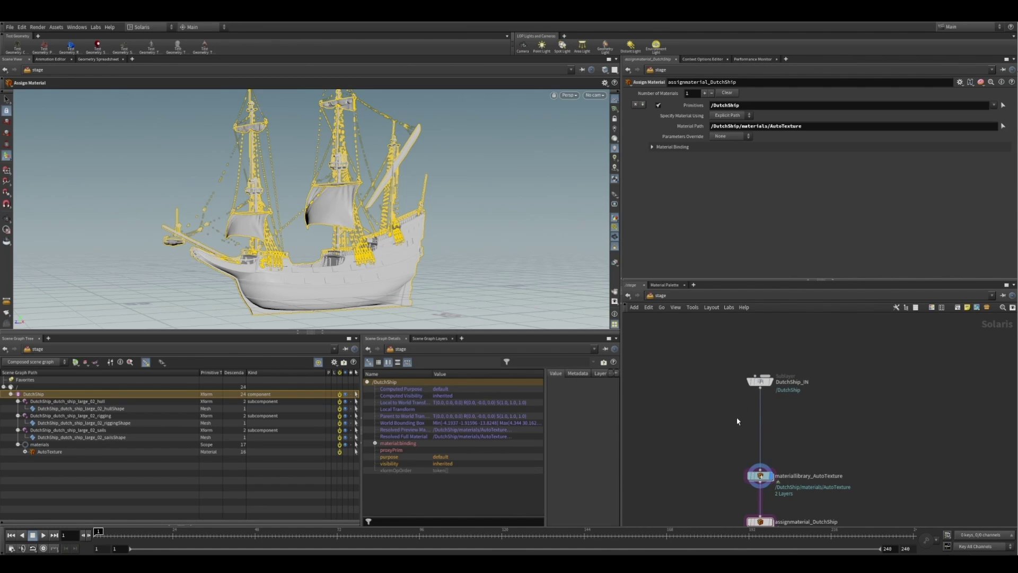
pyautogui.press('Tab')
pyautogui.write('mater')
pyautogui.press('Down')
pyautogui.press('Down')
pyautogui.press('Down')
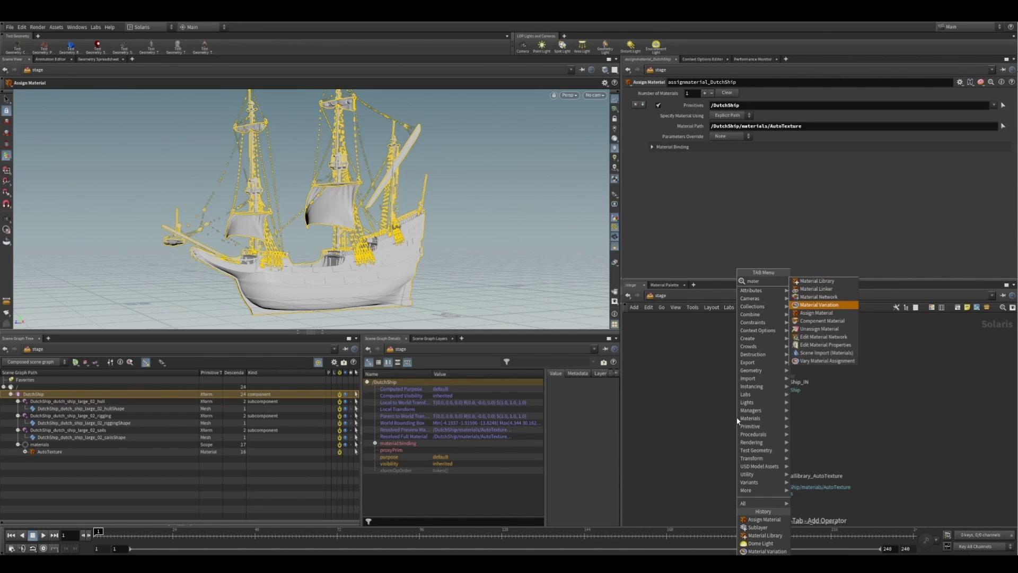
pyautogui.press('Return')
pyautogui.click(761, 423)
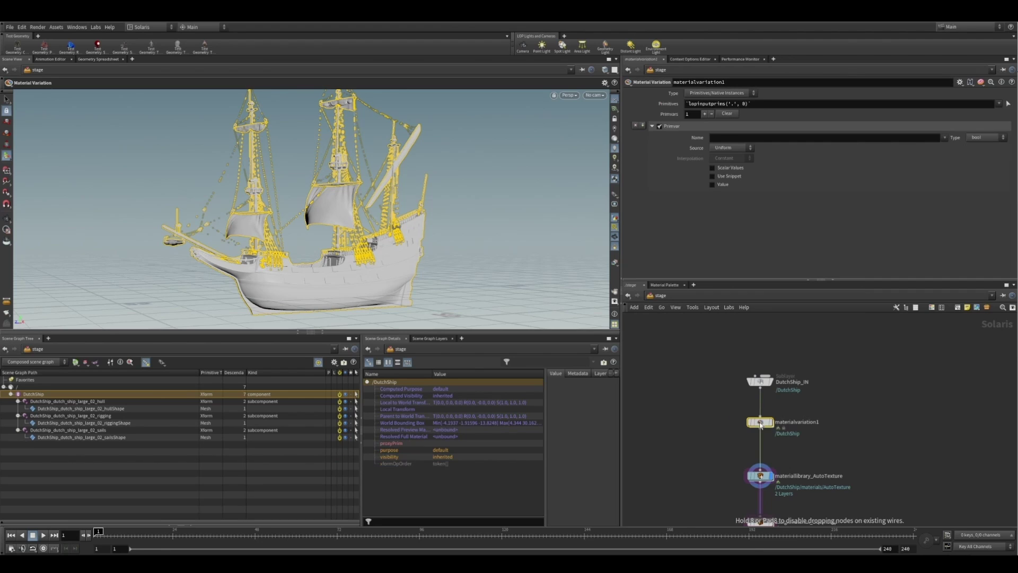
pyautogui.click(802, 422)
pyautogui.write('DutchShip')
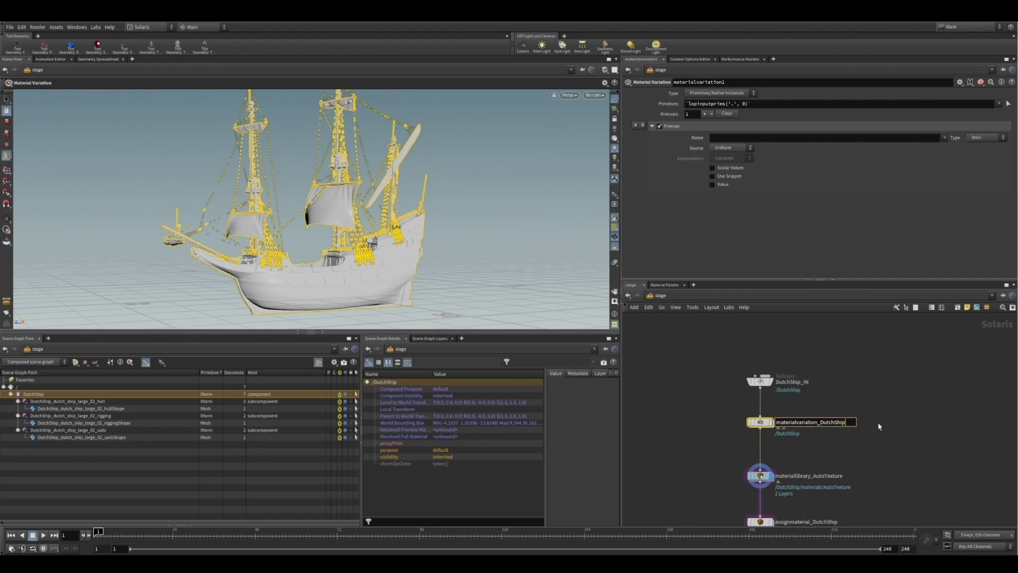
pyautogui.click(817, 352)
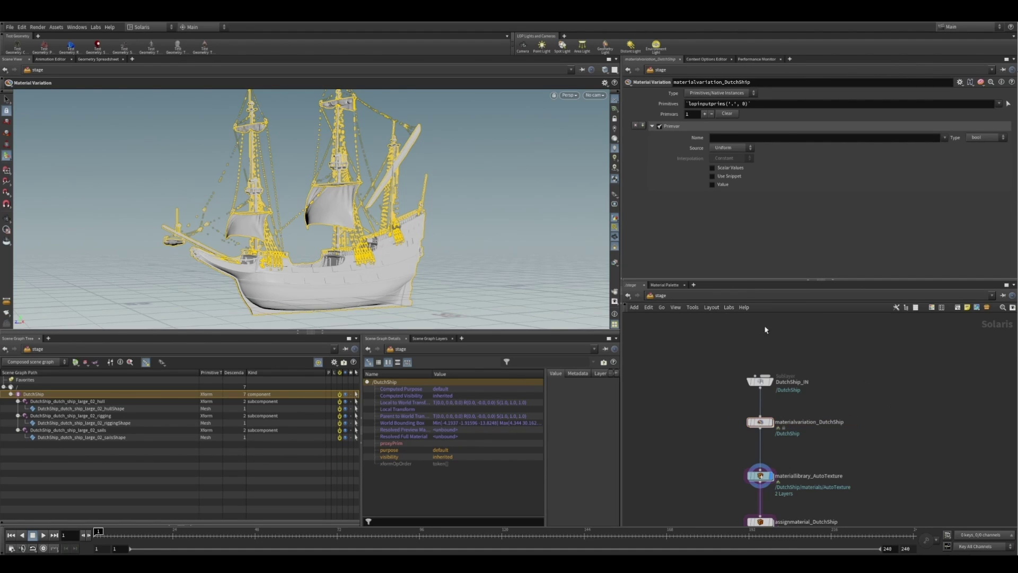
# Step: Define a string primvar named Hello with the value goodbye on the primitive /DutchShip
pyautogui.click(985, 138)
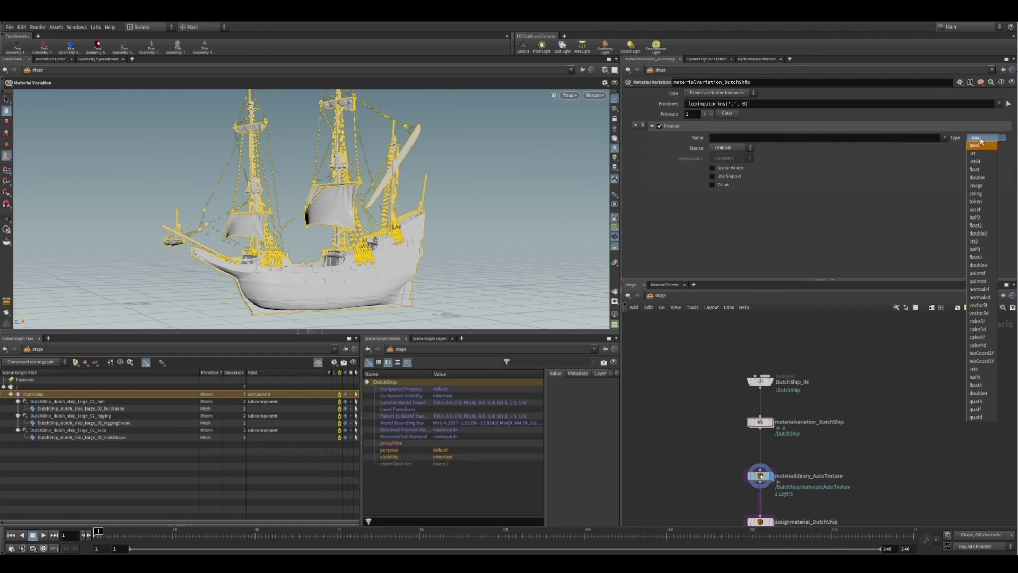
pyautogui.click(983, 194)
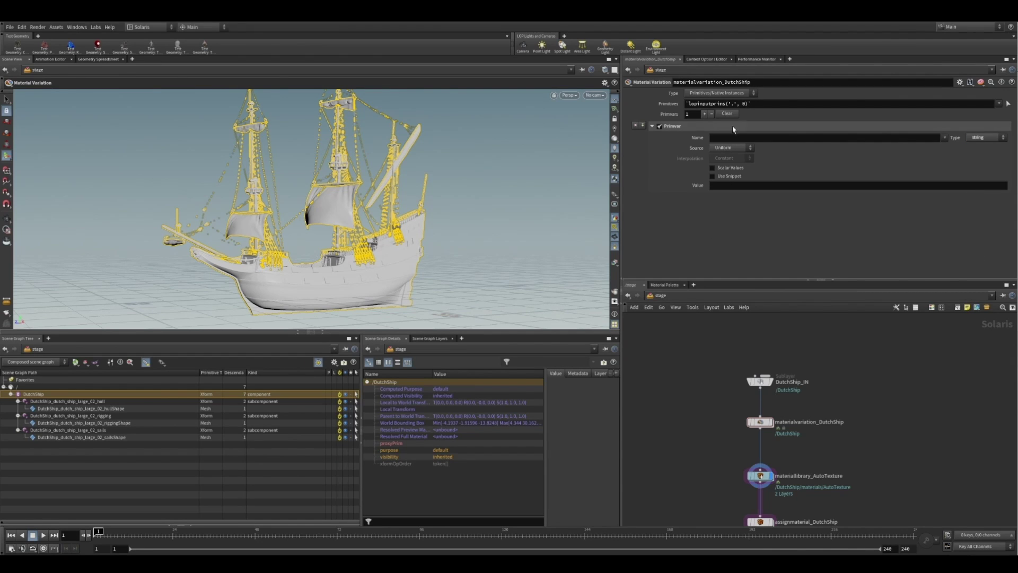
pyautogui.moveTo(34, 394); pyautogui.dragTo(698, 104)
pyautogui.click(740, 138)
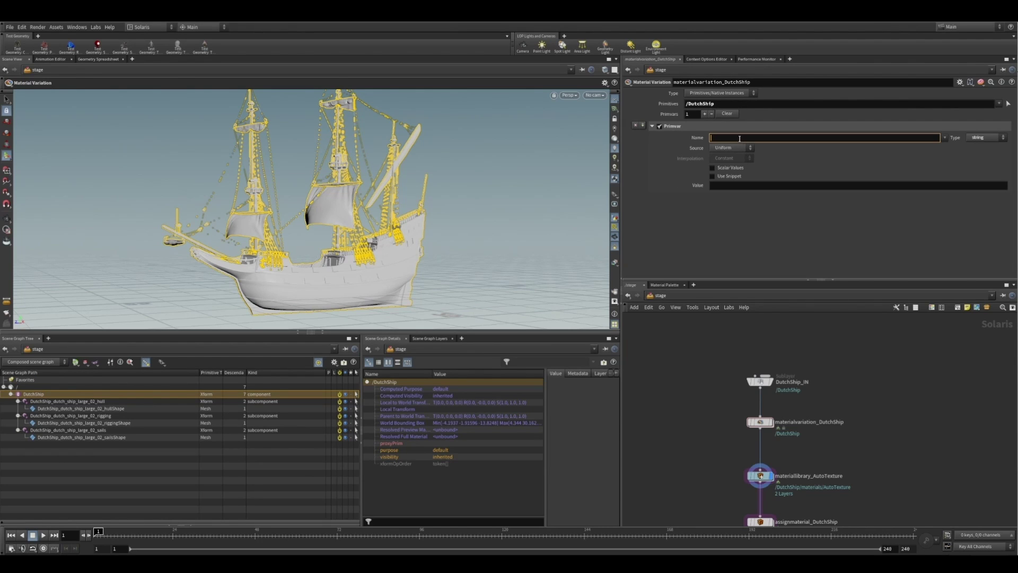
pyautogui.click(730, 186)
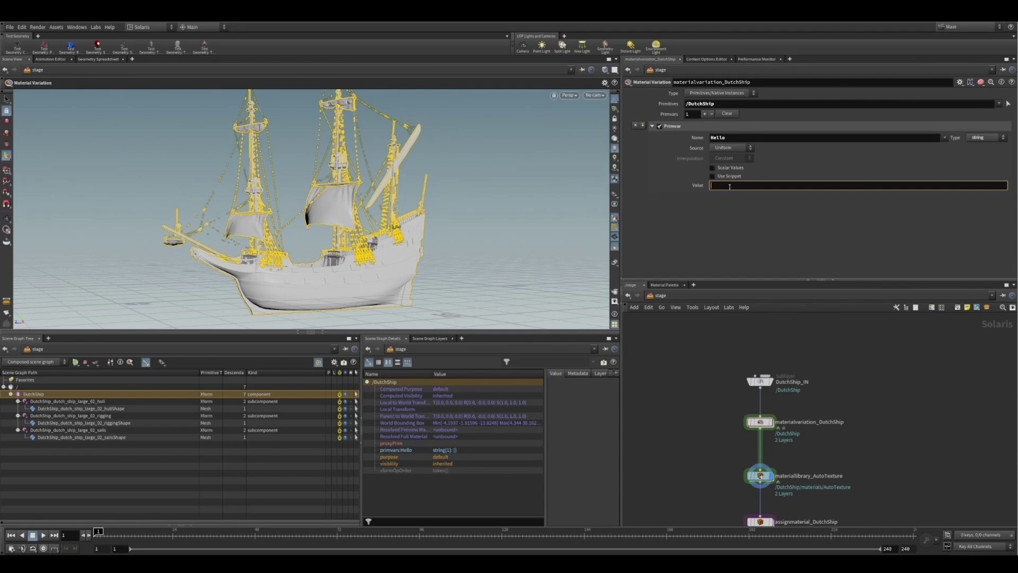
pyautogui.press('Return')
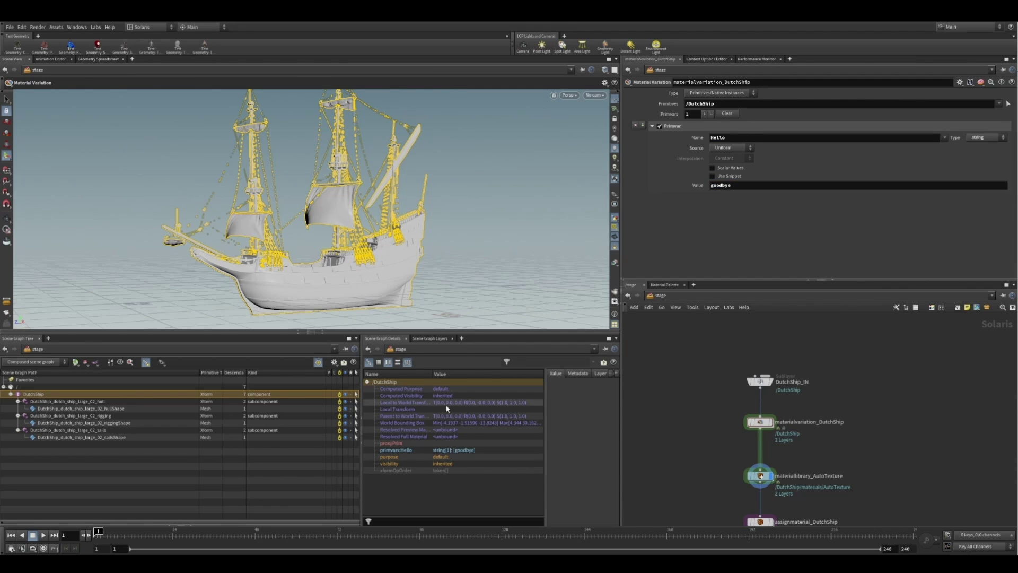
# Step: Examine the Hello primvar in the scene graph details of DutchShip and on its hull and rigging child primitives
pyautogui.click(359, 421)
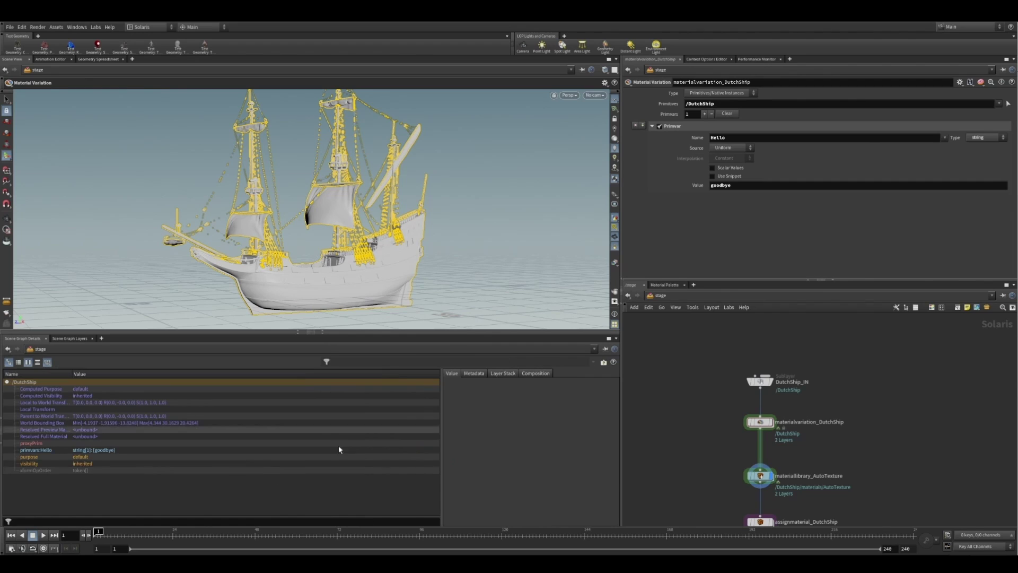
pyautogui.click(74, 450)
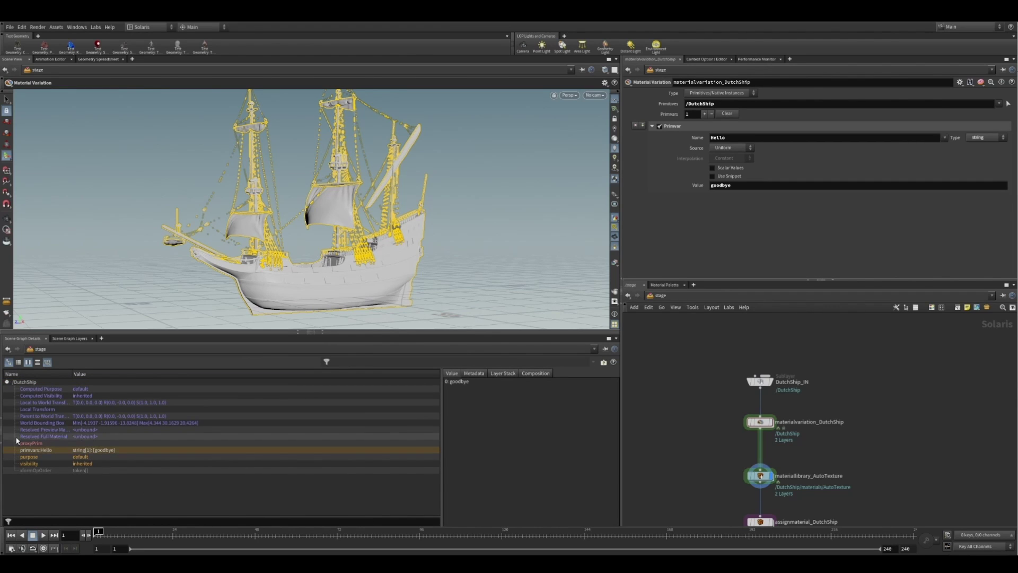
pyautogui.click(2, 418)
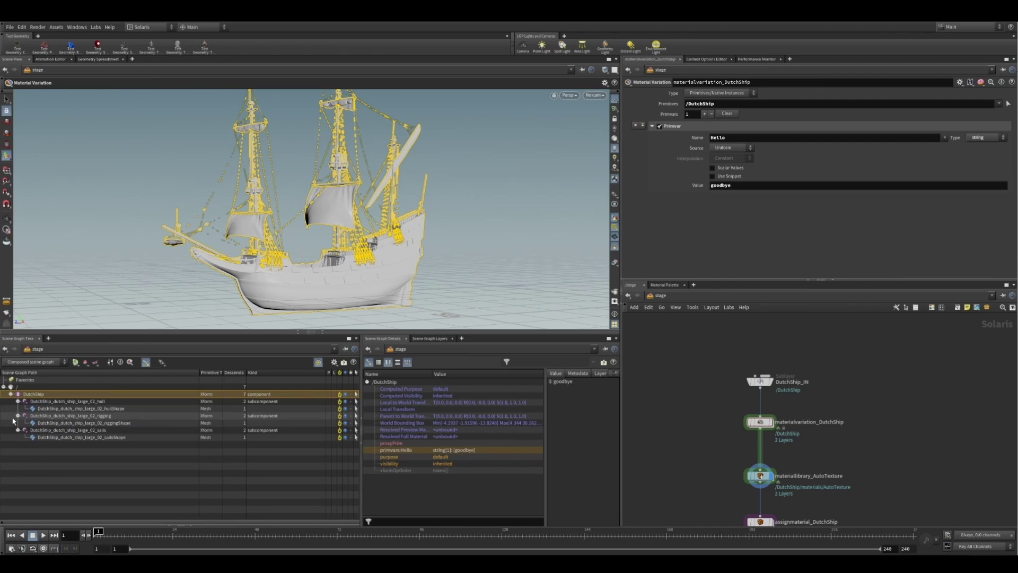
pyautogui.click(53, 402)
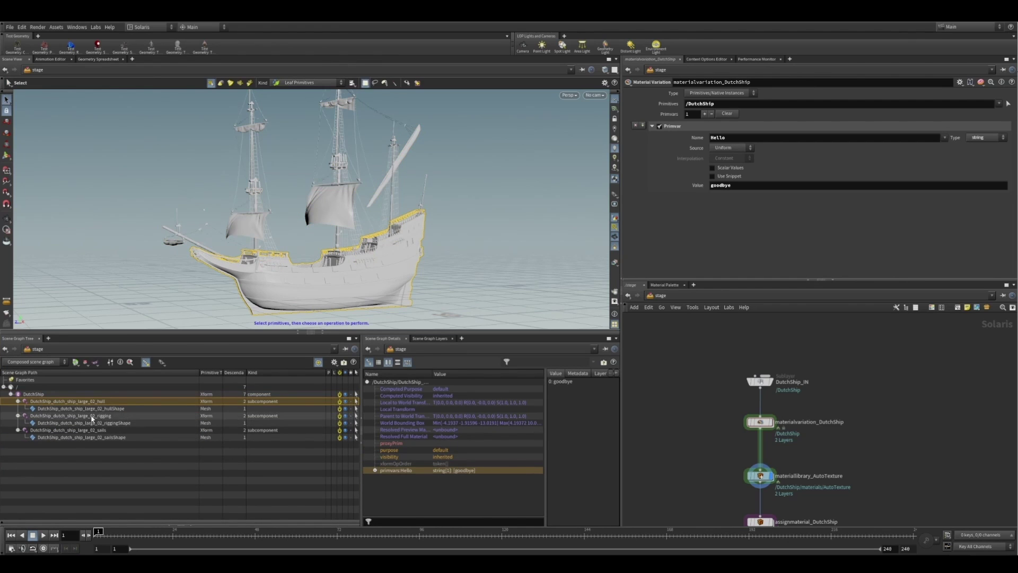
pyautogui.click(69, 416)
pyautogui.click(79, 423)
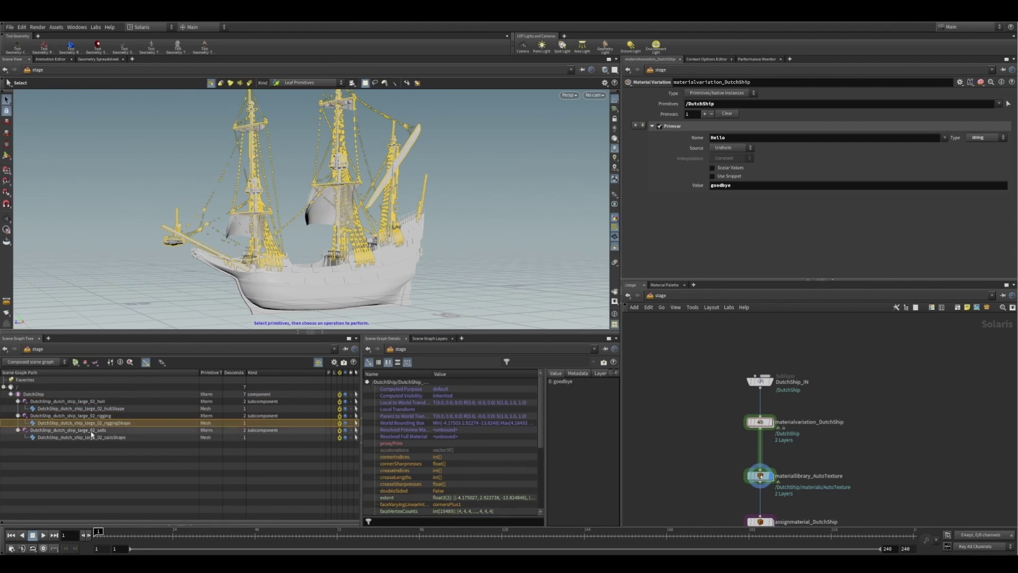
pyautogui.scroll(-5, 439, 491)
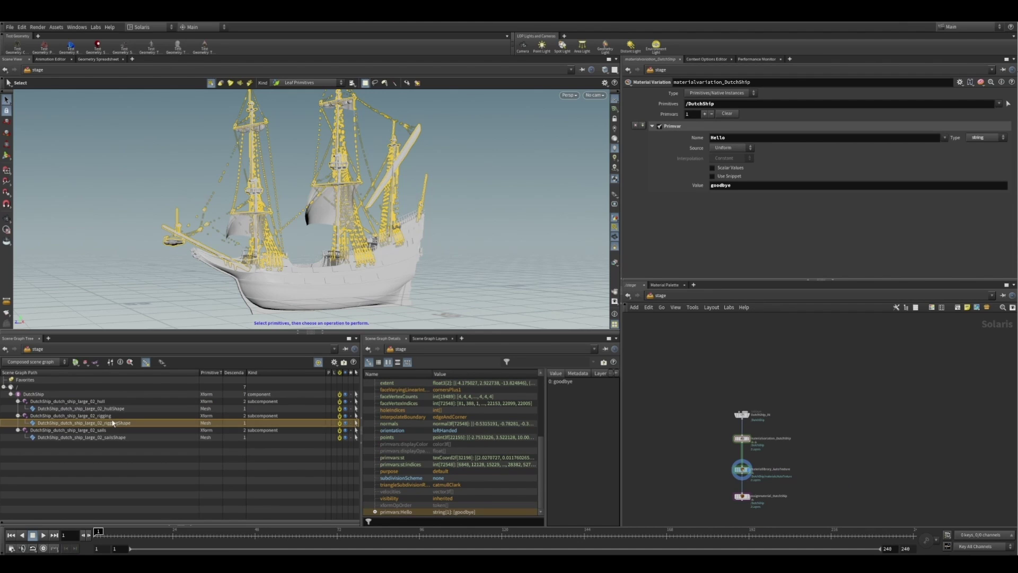
pyautogui.scroll(6, 428, 443)
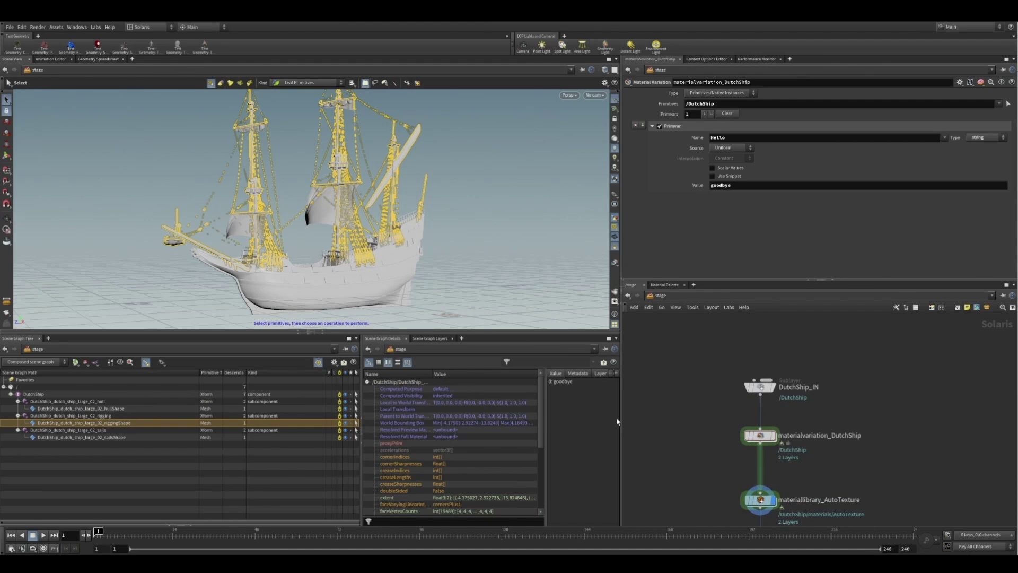
# Step: Rename the primvar on materialvariation_DutchShip to Diffuse and compare it with the AutoTexture material's primvar names
pyautogui.scroll(3, 730, 477)
pyautogui.moveTo(730, 477); pyautogui.dragTo(726, 433, button='middle')
pyautogui.moveTo(719, 350); pyautogui.dragTo(701, 414, button='middle')
pyautogui.moveTo(735, 139); pyautogui.dragTo(669, 140)
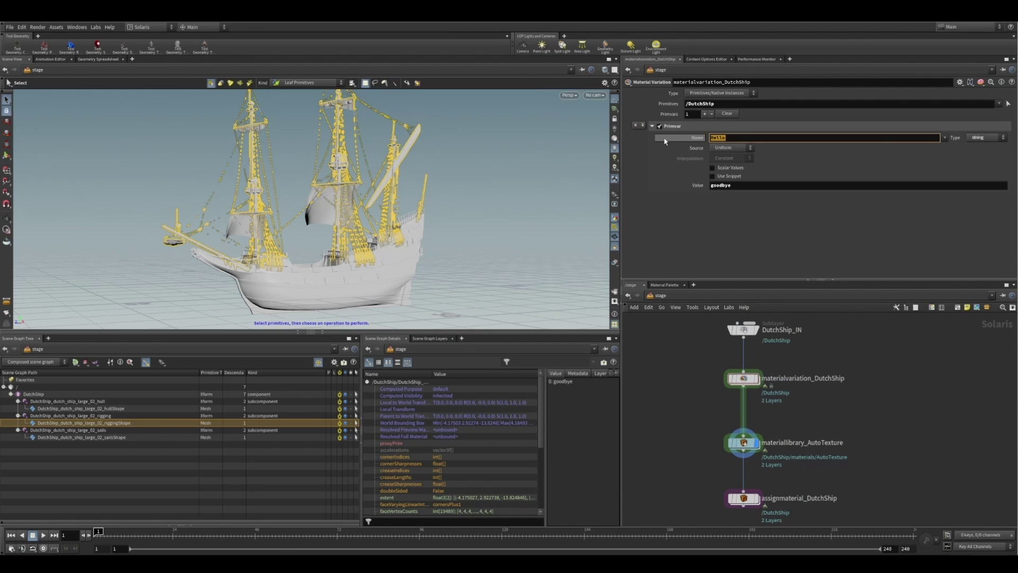
pyautogui.write('Diffuse')
pyautogui.press('Return')
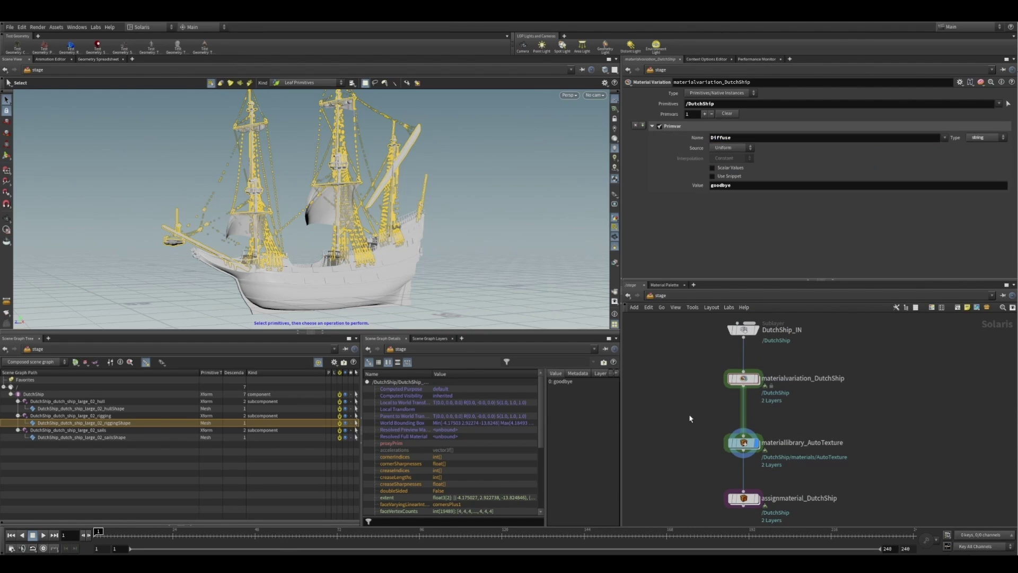
pyautogui.doubleClick(744, 443)
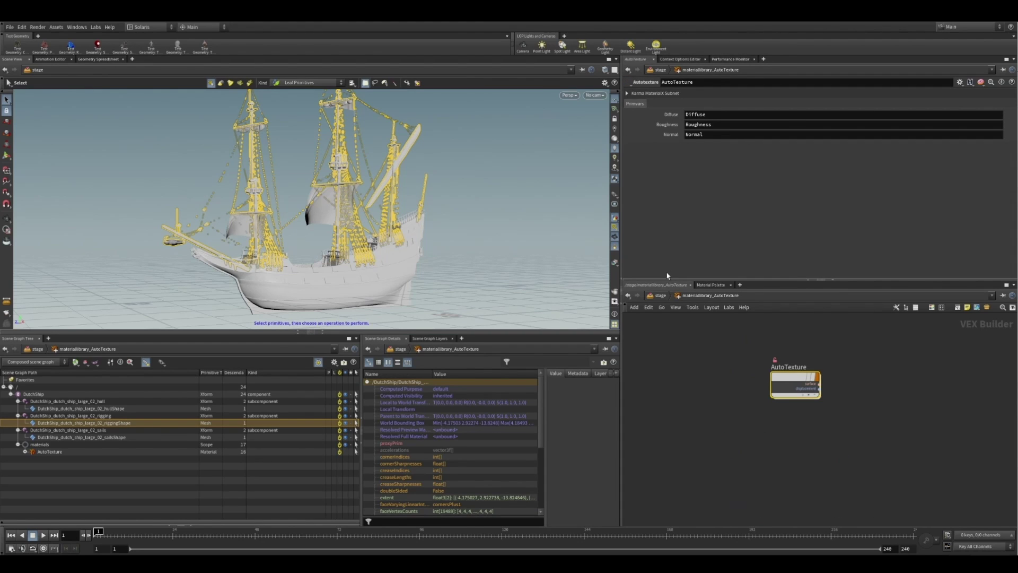
pyautogui.click(658, 297)
pyautogui.click(758, 381)
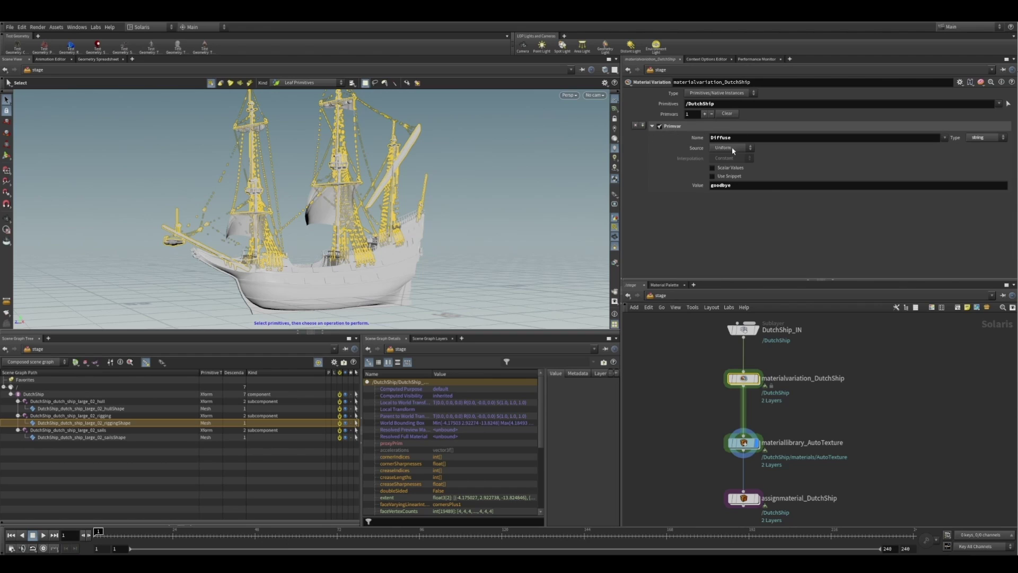
# Step: Add a File node in empty space beside the DutchShip node chain
pyautogui.press('h')
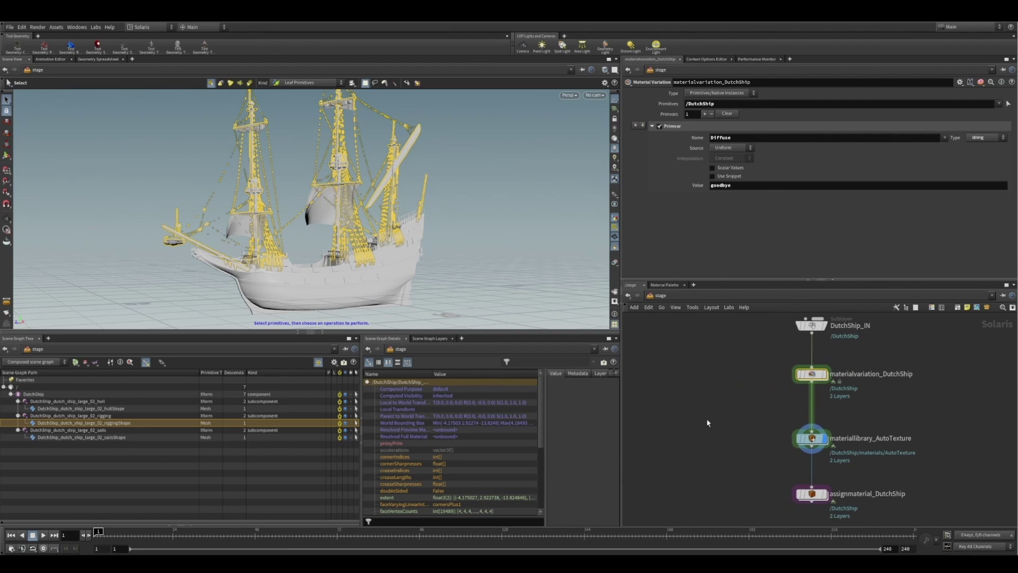
pyautogui.press('Tab')
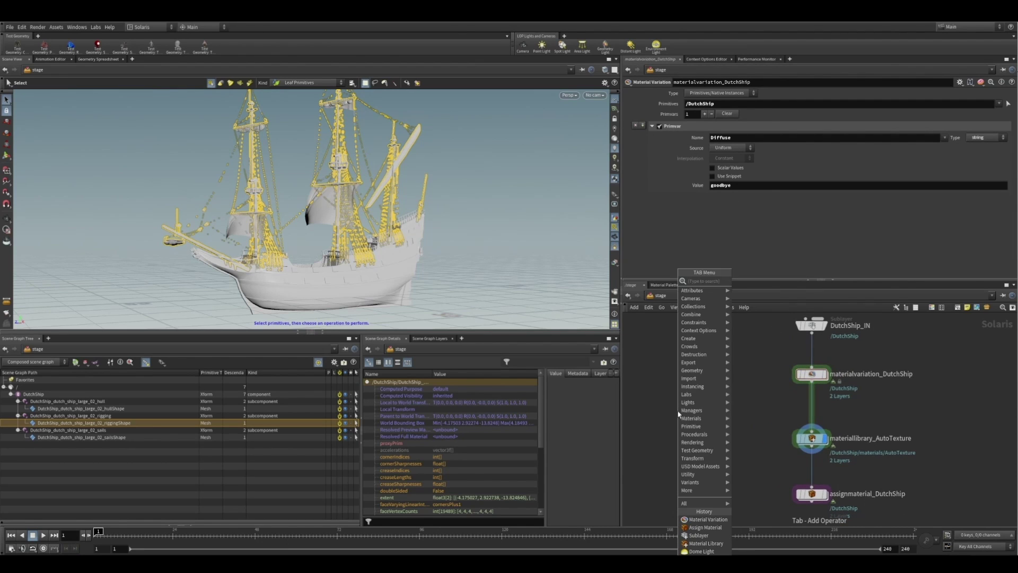
pyautogui.write('file')
pyautogui.press('Return')
pyautogui.press('Return')
pyautogui.click(678, 414)
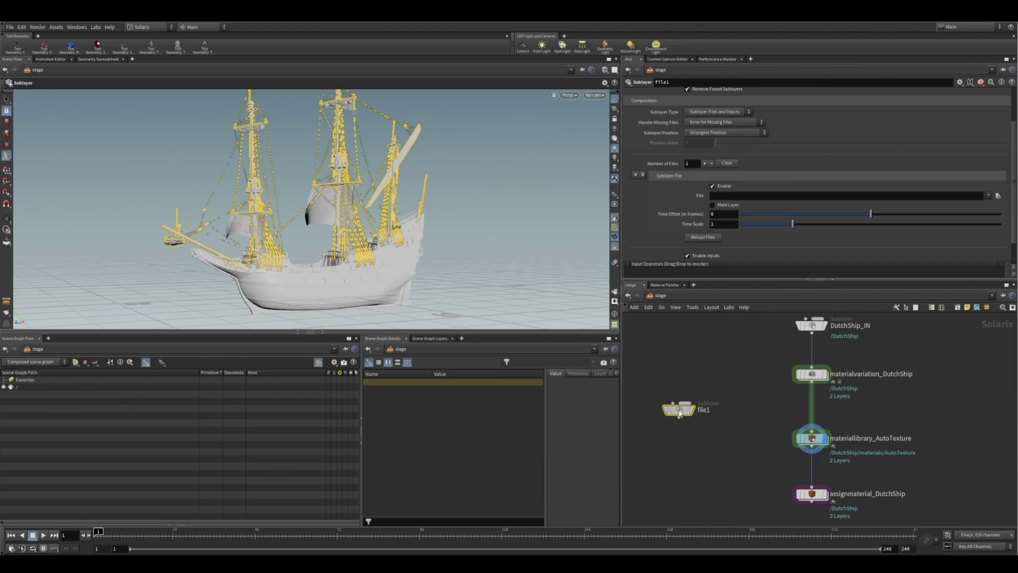
# Step: Browse for file1's sublayer file in $HIP/Assets/DutchShip/textures/ACEScg/ and set the file filter to * so every file type is listed
pyautogui.click(996, 195)
pyautogui.click(313, 214)
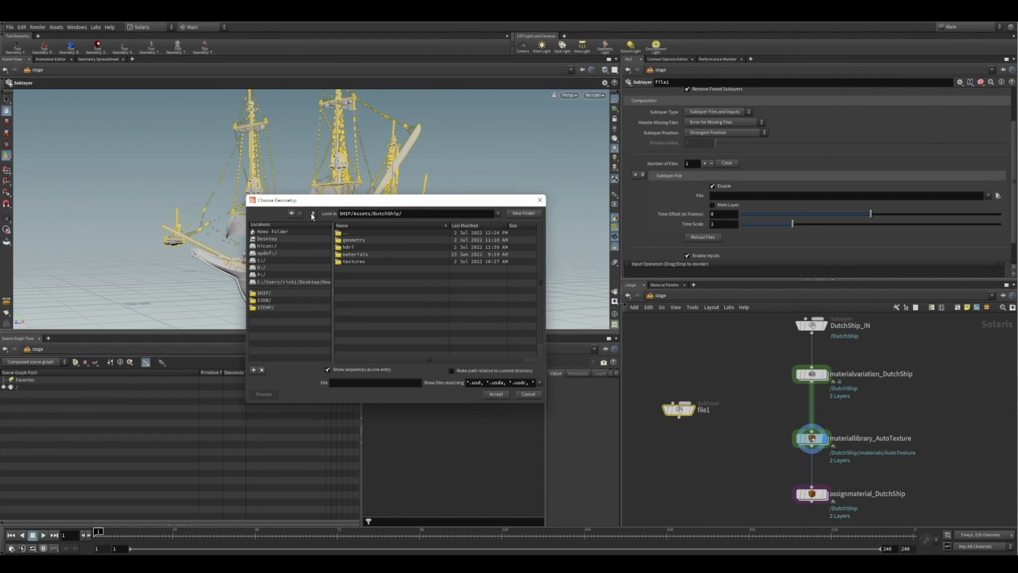
pyautogui.doubleClick(354, 261)
pyautogui.doubleClick(351, 241)
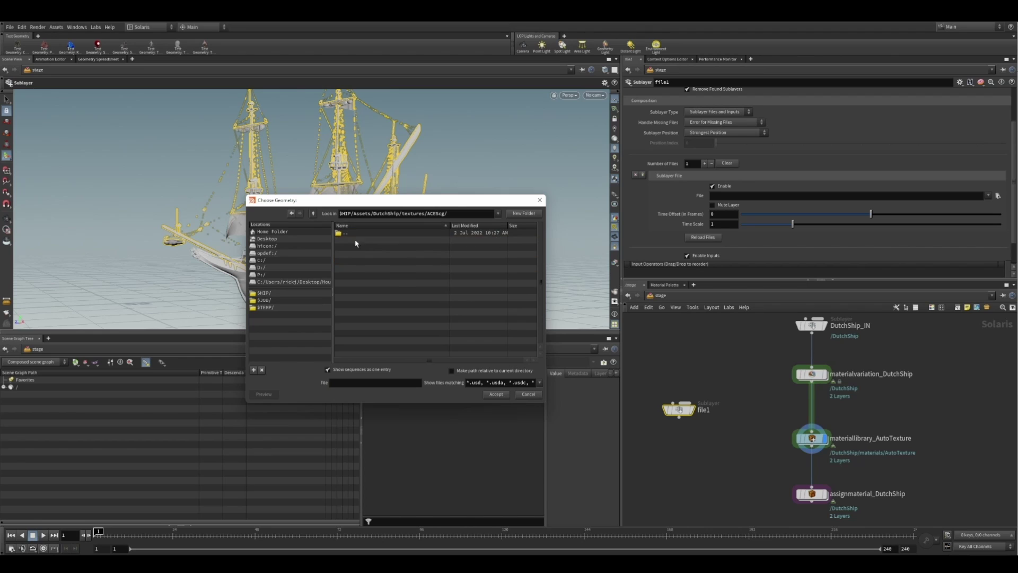
pyautogui.moveTo(458, 213); pyautogui.dragTo(307, 242)
pyautogui.moveTo(532, 382); pyautogui.dragTo(448, 397)
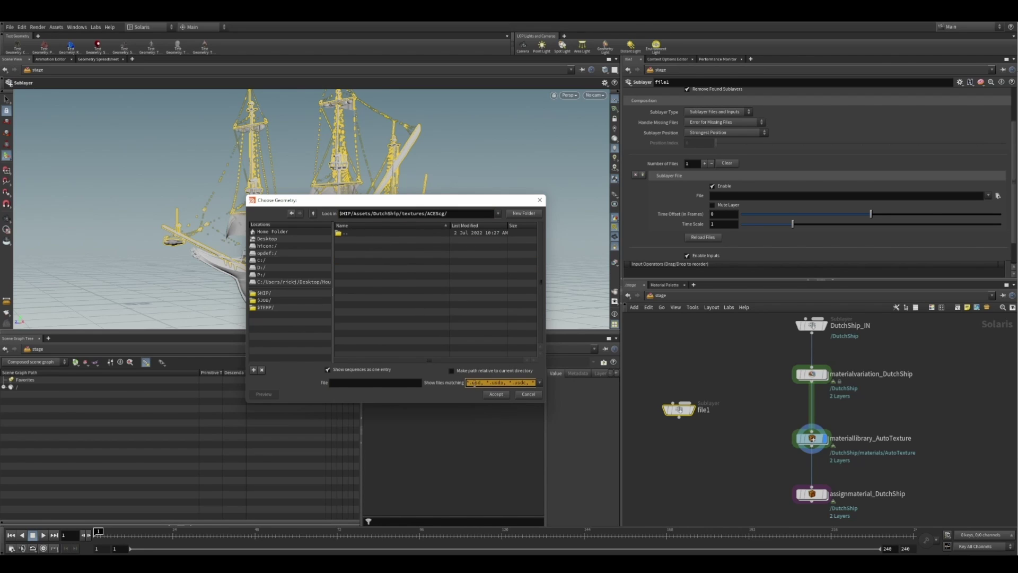
pyautogui.write('*')
pyautogui.press('Return')
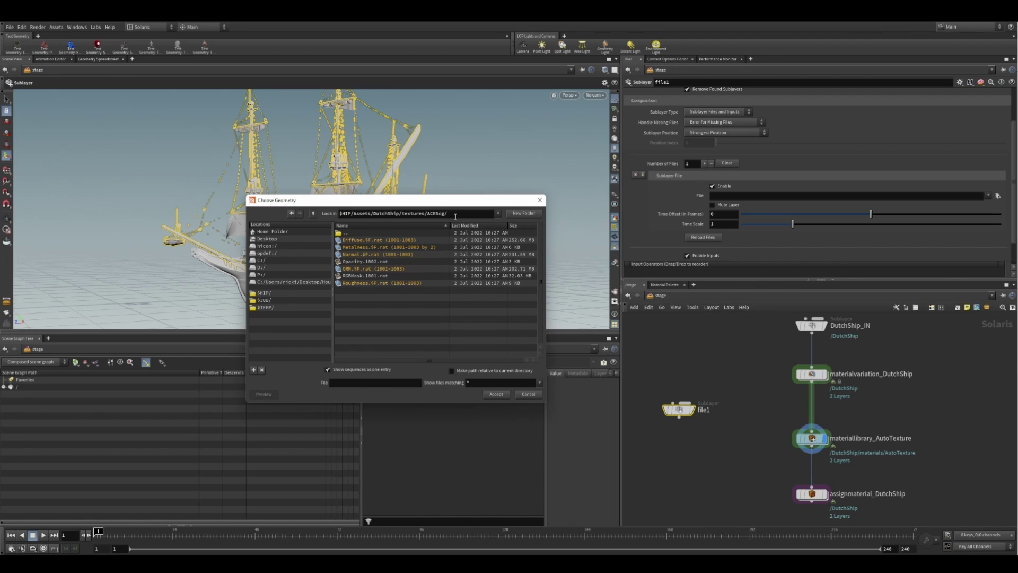
# Step: Copy the ACEScg texture folder path from the file chooser and cancel the file selection
pyautogui.moveTo(455, 215); pyautogui.dragTo(336, 223)
pyautogui.hotkey('ctrl', 'c')
pyautogui.click(526, 395)
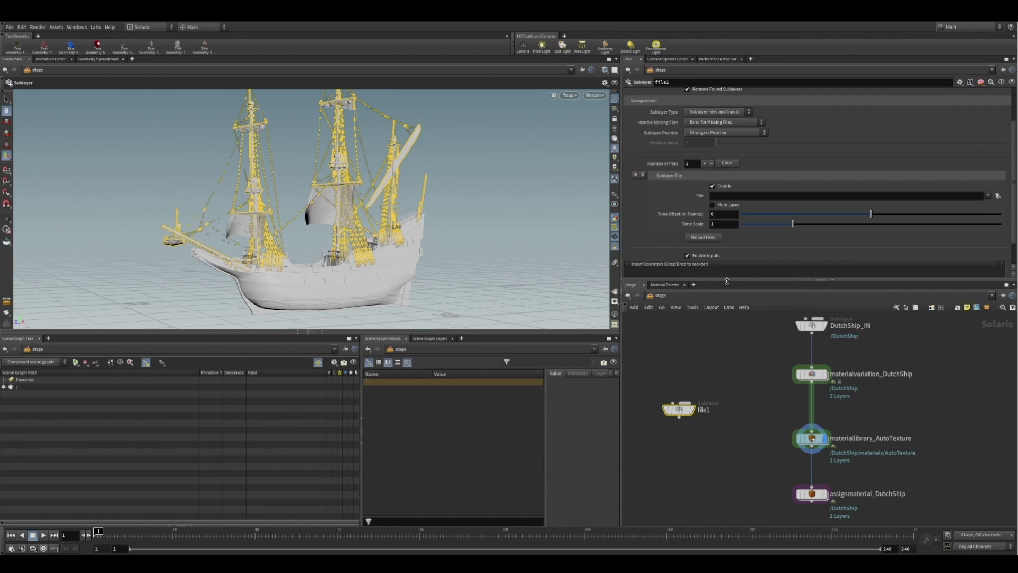
# Step: Set the Diffuse primvar's value on materialvariation_DutchShip to $HIP/Assets/DutchShip/textures/ACEScg/Diffuse.<UDIM>.rat
pyautogui.click(812, 374)
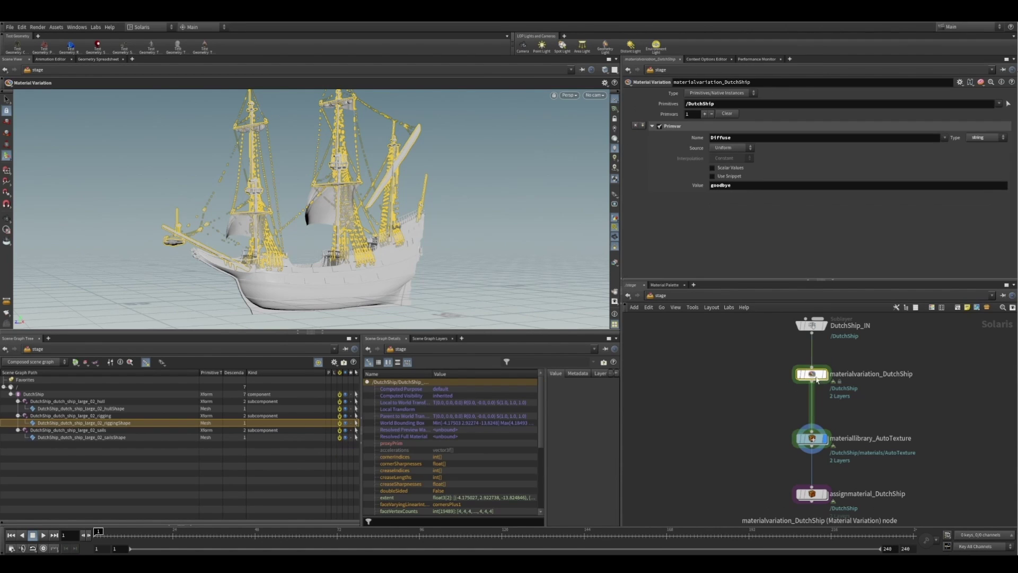
pyautogui.hotkey('ctrl', 'v')
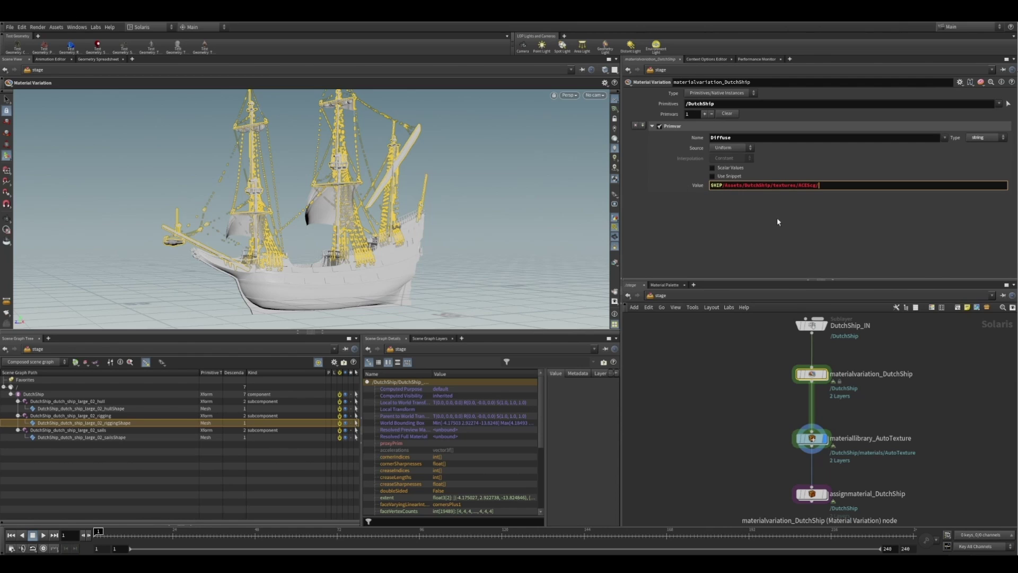
pyautogui.write('Diffuse')
pyautogui.write('.t')
pyautogui.write('UDIM>.rat')
pyautogui.press('Return')
# Step: Add a second primvar named Roughness of type string with the value $HIP/Assets/DutchShip/textures/ACEScg/Roughness.<UDIM>.rat
pyautogui.moveTo(759, 408); pyautogui.dragTo(710, 388, button='middle')
pyautogui.click(705, 113)
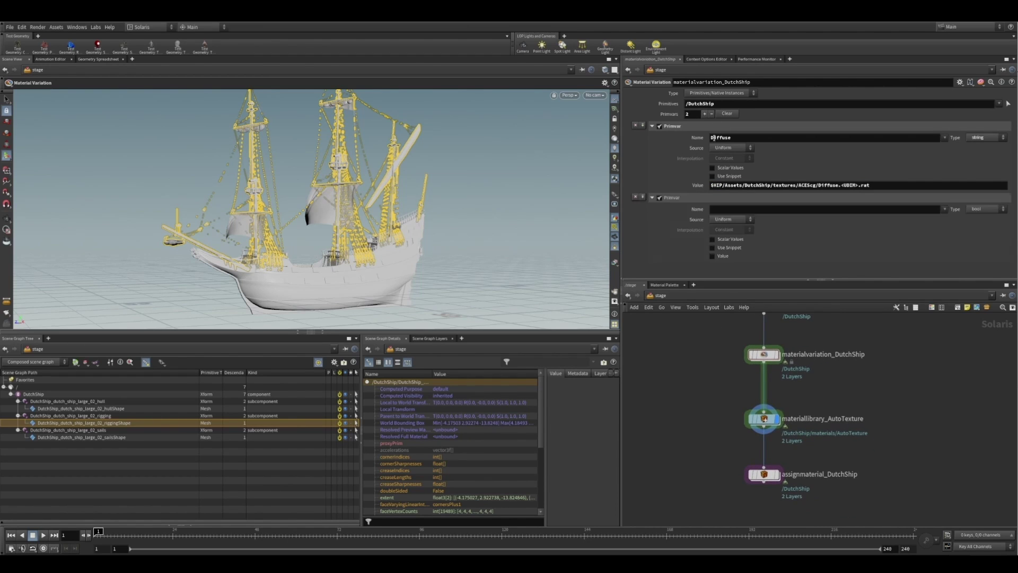
pyautogui.click(772, 209)
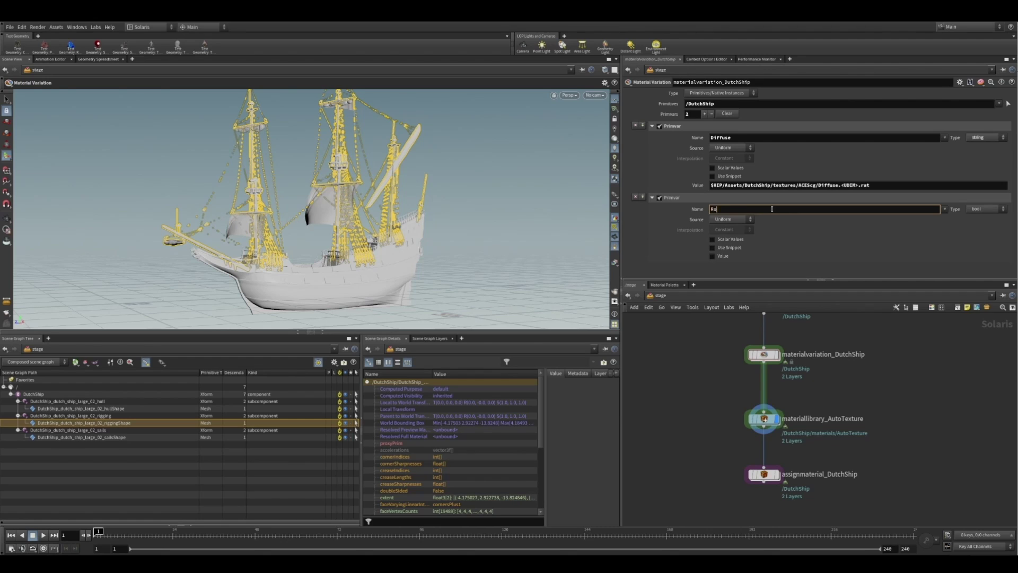
pyautogui.click(986, 209)
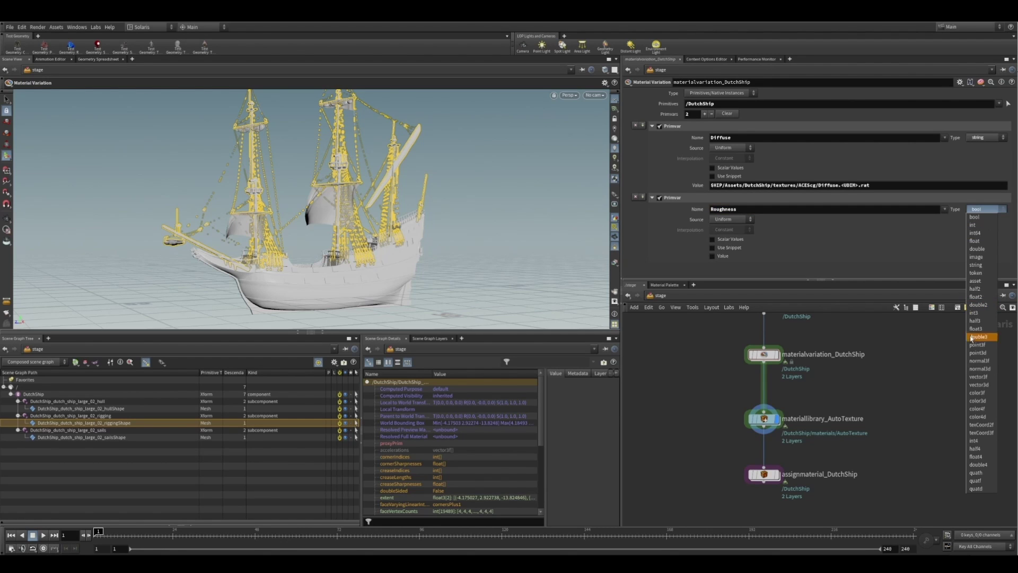
pyautogui.click(981, 265)
pyautogui.click(767, 257)
pyautogui.hotkey('ctrl', 'v')
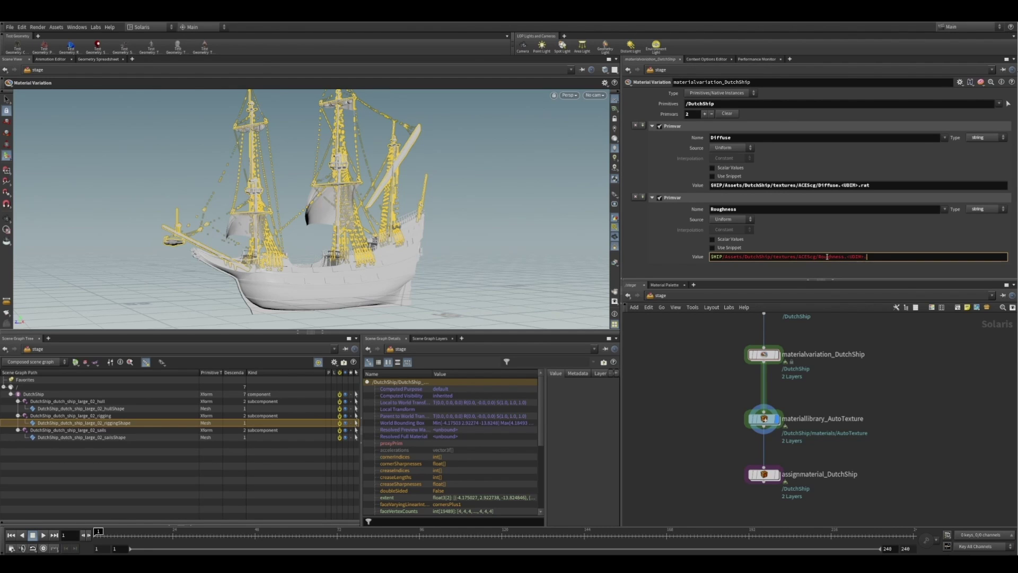
pyautogui.press('Return')
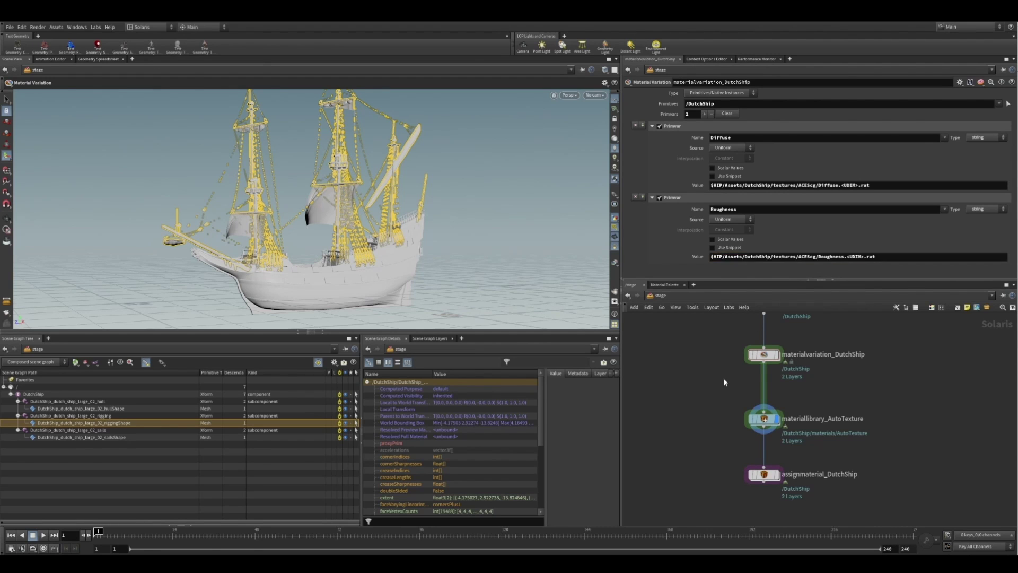
# Step: Add a third primvar named Normal of type string with the value $HIP/Assets/DutchShip/textures/ACEScg/Normal.<UDIM>.rat
pyautogui.click(705, 114)
pyautogui.scroll(-3, 849, 175)
pyautogui.click(981, 228)
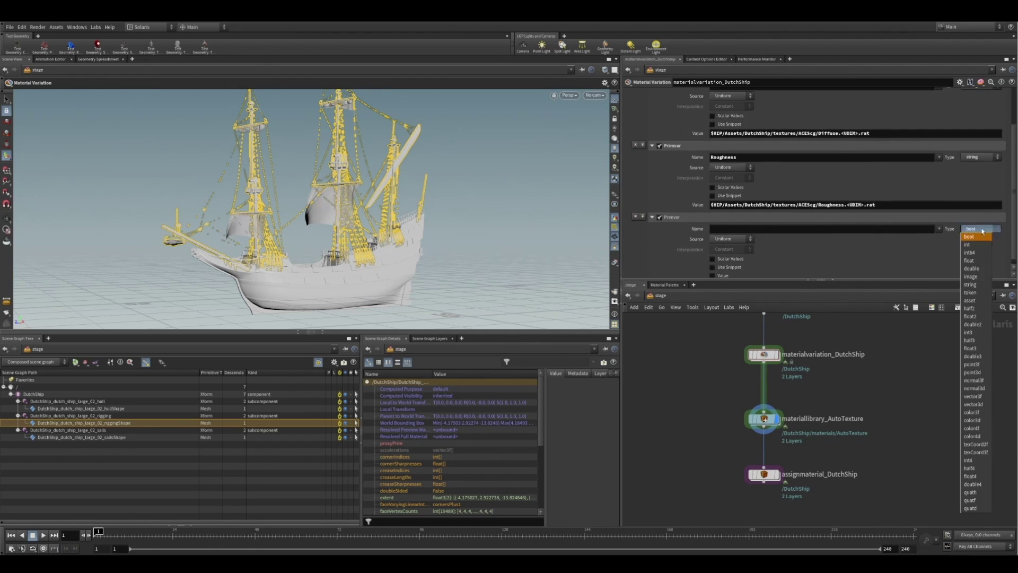
pyautogui.click(971, 285)
pyautogui.click(758, 229)
pyautogui.click(726, 275)
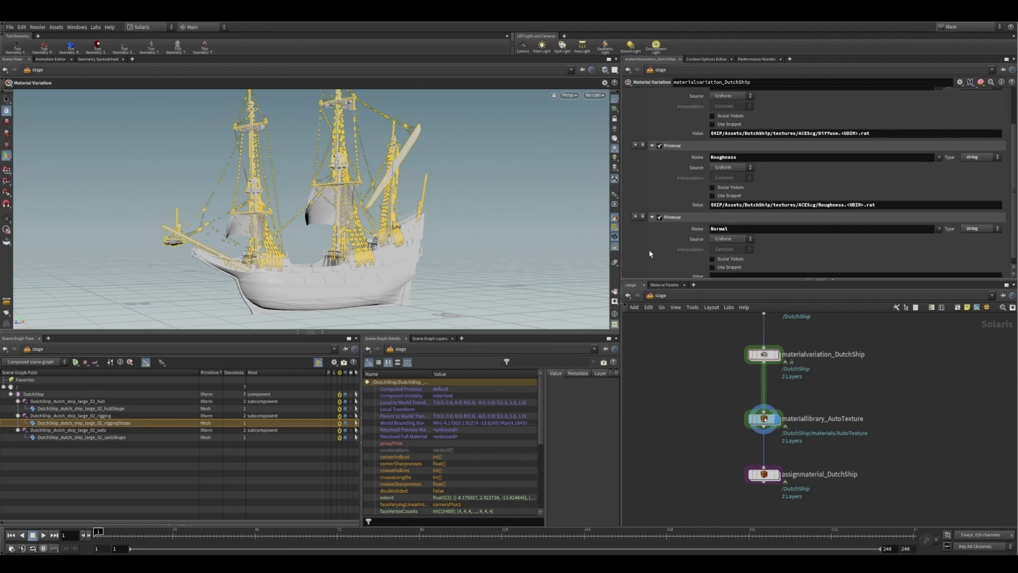
pyautogui.hotkey('ctrl', 'v')
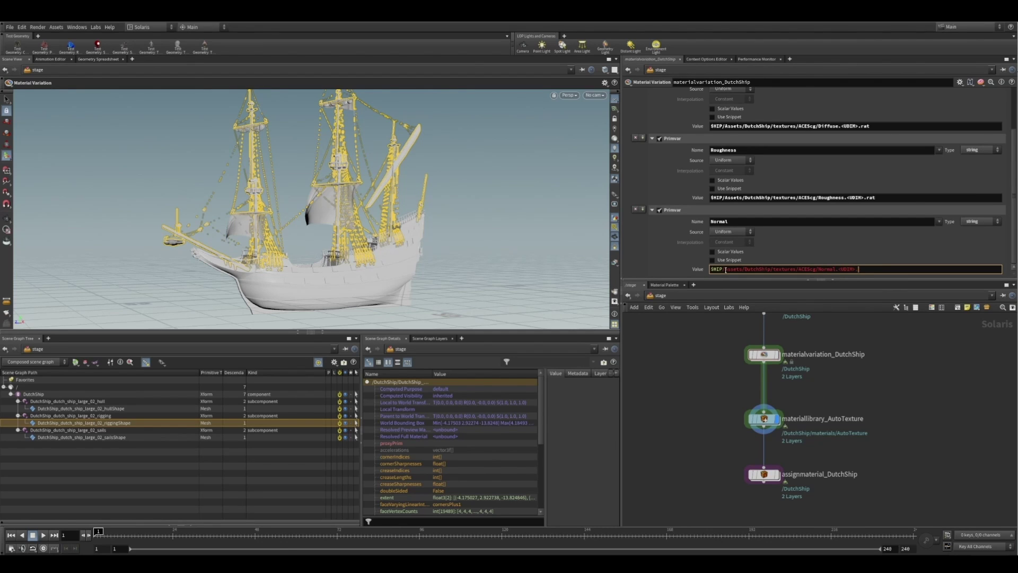
pyautogui.press('Return')
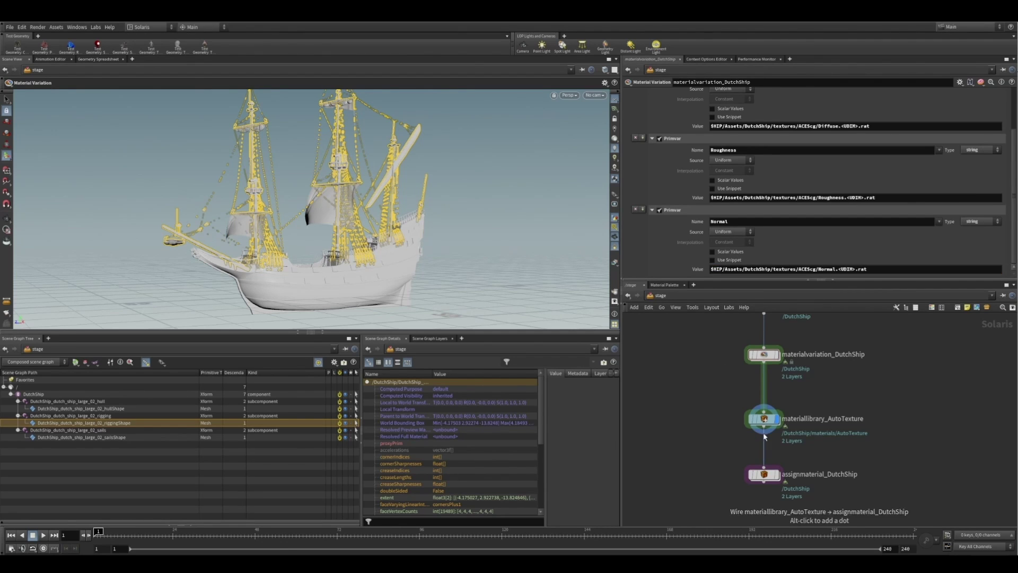
# Step: Examine the full texture paths of the Diffuse, Normal and Roughness primvars in the scene graph details of DutchShip
pyautogui.click(30, 395)
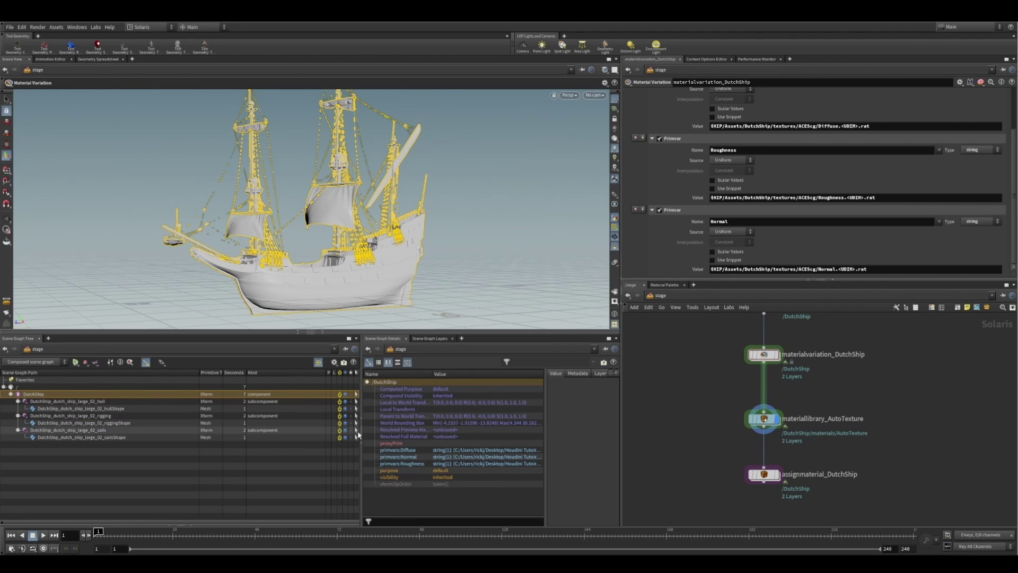
pyautogui.click(362, 425)
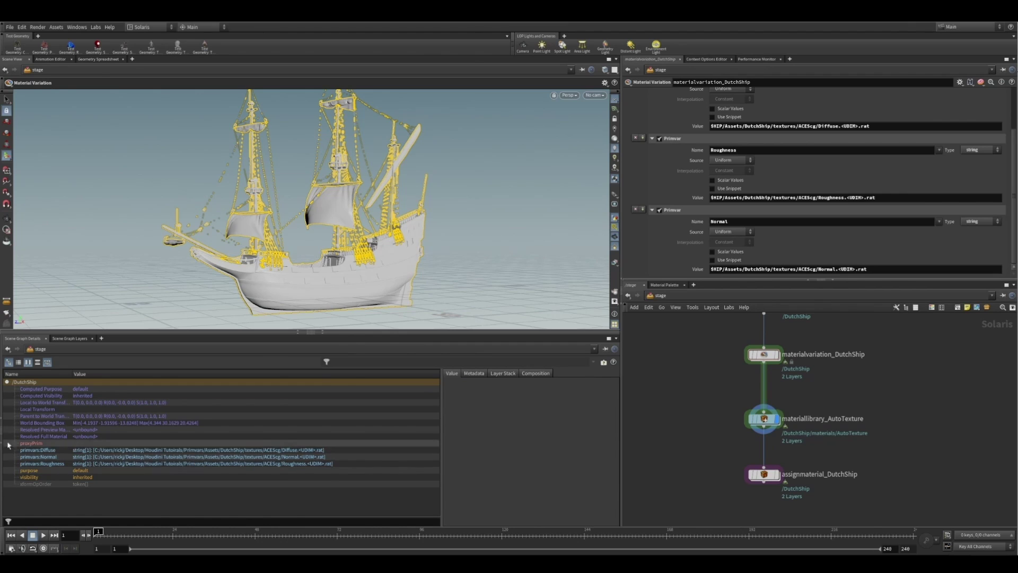
pyautogui.click(2, 417)
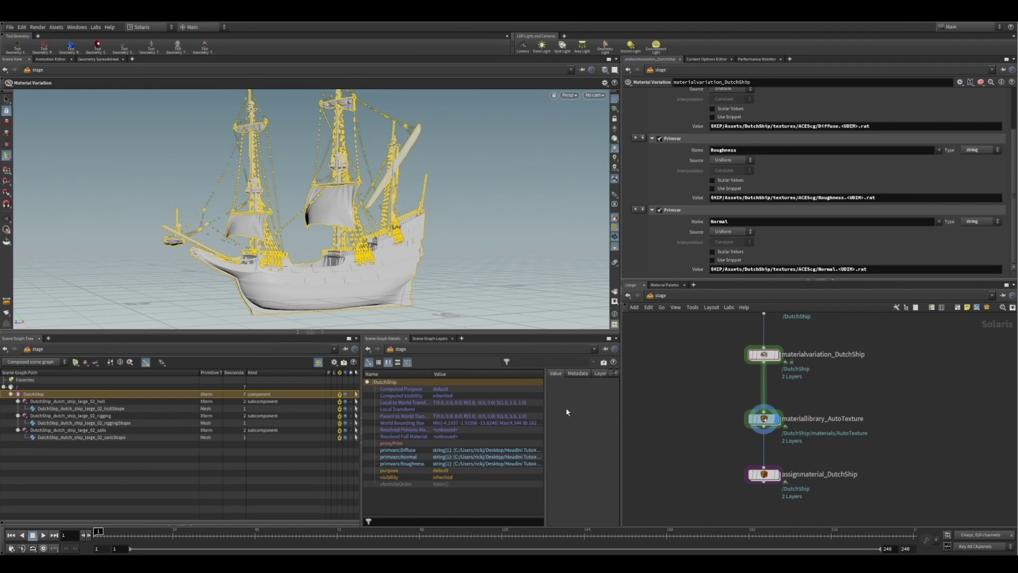
# Step: Display the assignmaterial_DutchShip node's result and switch the viewport renderer to Karma
pyautogui.click(777, 478)
pyautogui.click(764, 475)
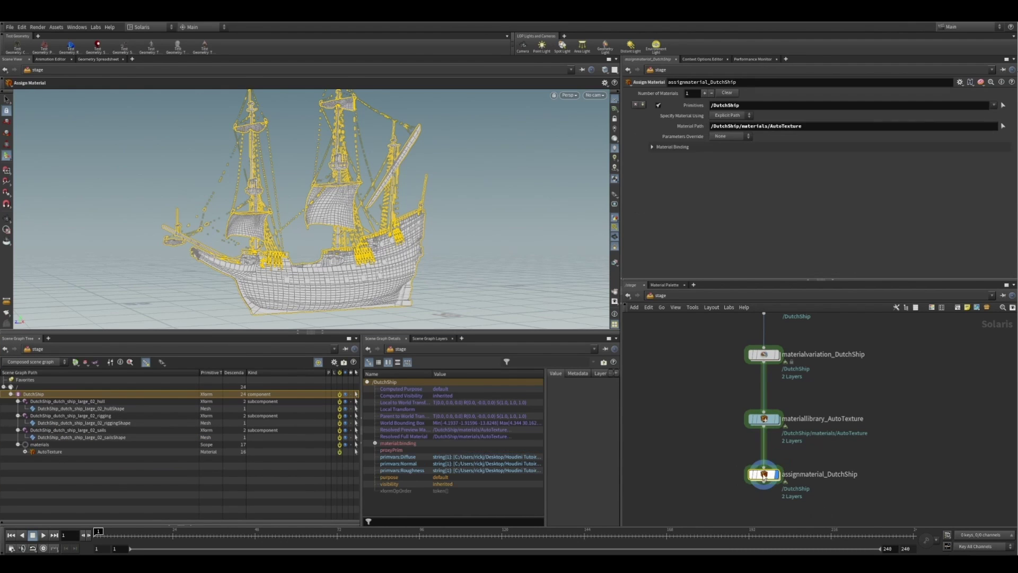
pyautogui.click(569, 95)
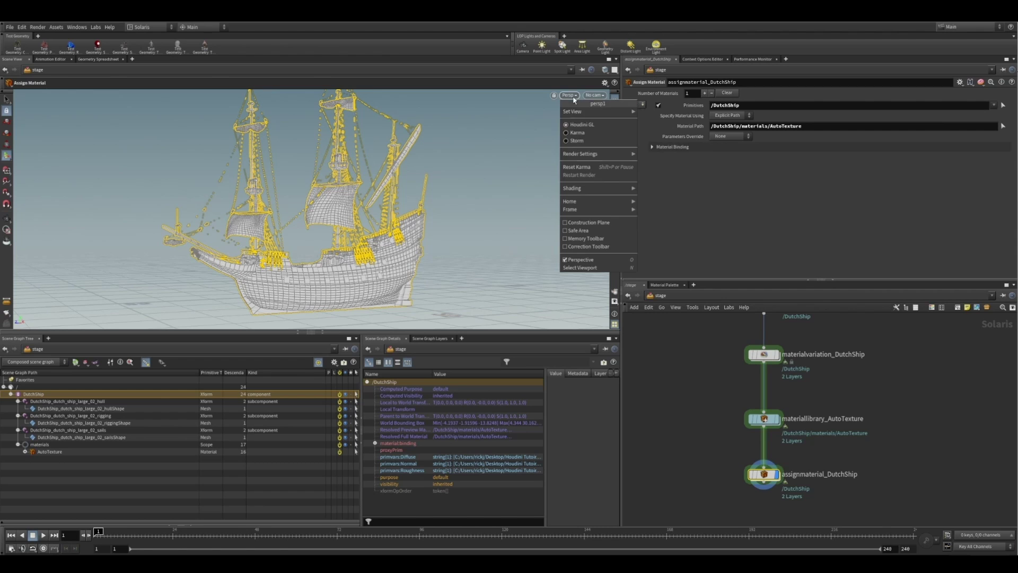
pyautogui.click(576, 134)
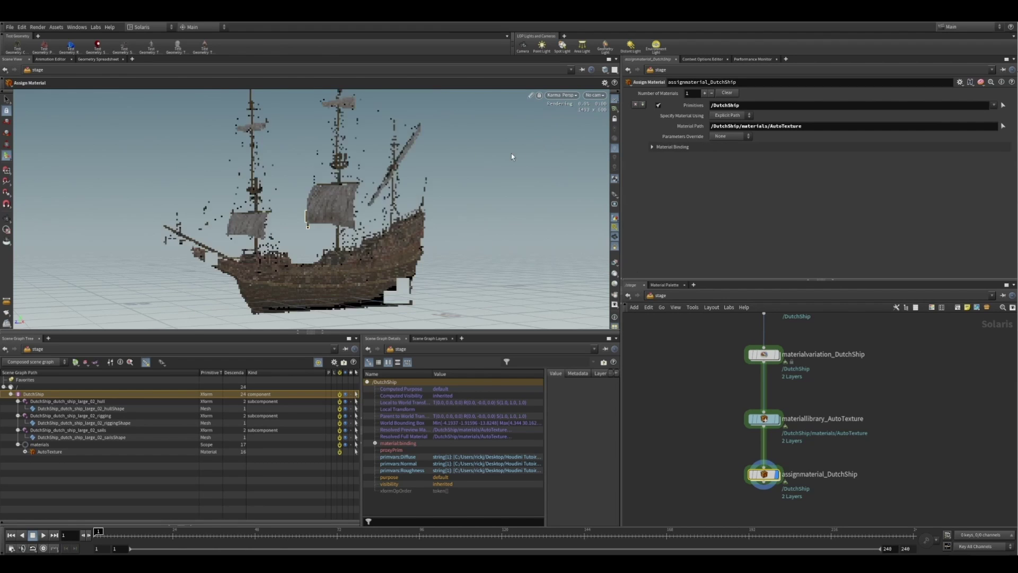
# Step: Inspect the textured ship in the Karma render from several angles and distances, and clear the DutchShip selection
pyautogui.press('Escape')
pyautogui.moveTo(332, 251); pyautogui.dragTo(396, 250)
pyautogui.moveTo(397, 249); pyautogui.dragTo(442, 249, button='right')
pyautogui.moveTo(442, 249); pyautogui.dragTo(404, 275)
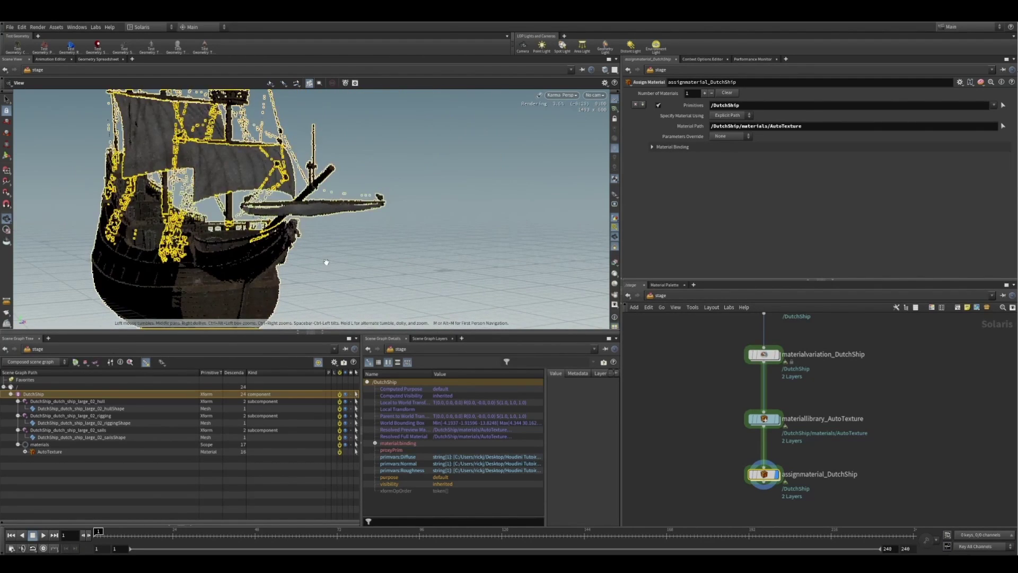
pyautogui.moveTo(324, 259); pyautogui.dragTo(152, 256)
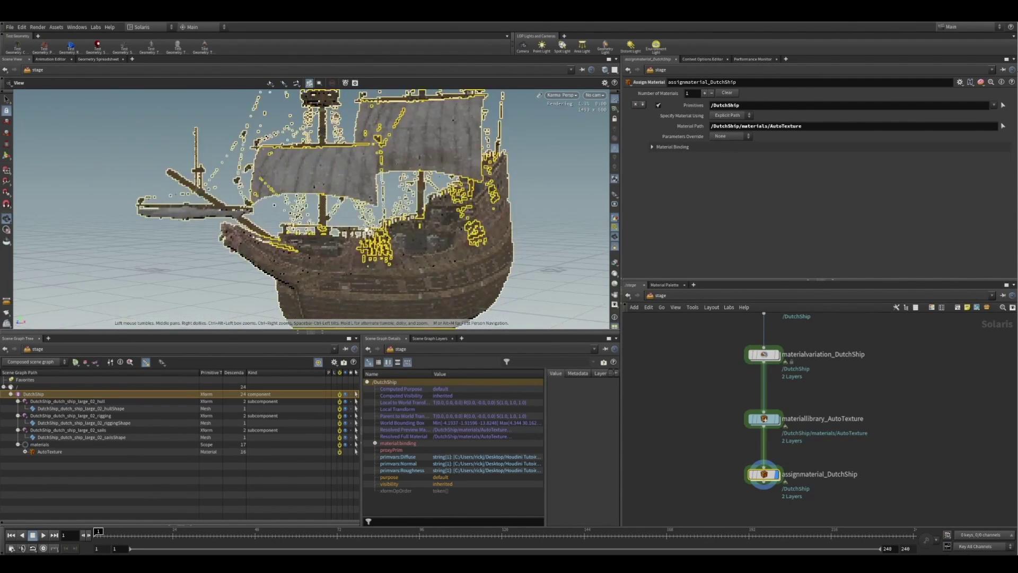
pyautogui.moveTo(222, 234); pyautogui.dragTo(300, 186, button='right')
pyautogui.moveTo(300, 186); pyautogui.dragTo(289, 218, button='middle')
pyautogui.moveTo(290, 217); pyautogui.dragTo(216, 230)
pyautogui.moveTo(215, 230); pyautogui.dragTo(249, 159, button='middle')
pyautogui.moveTo(297, 159); pyautogui.dragTo(258, 196, button='right')
pyautogui.moveTo(335, 233); pyautogui.dragTo(304, 268, button='middle')
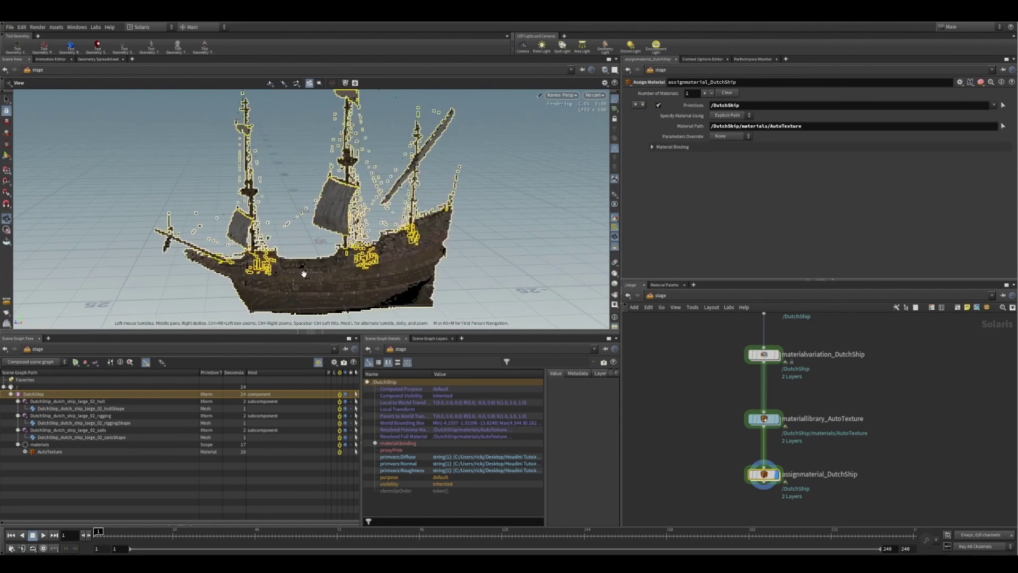
pyautogui.click(145, 463)
# Step: Move DutchShip_IN up to make room and insert a Layer Break node between it and materialvariation_DutchShip
pyautogui.moveTo(724, 420); pyautogui.dragTo(701, 361, button='middle')
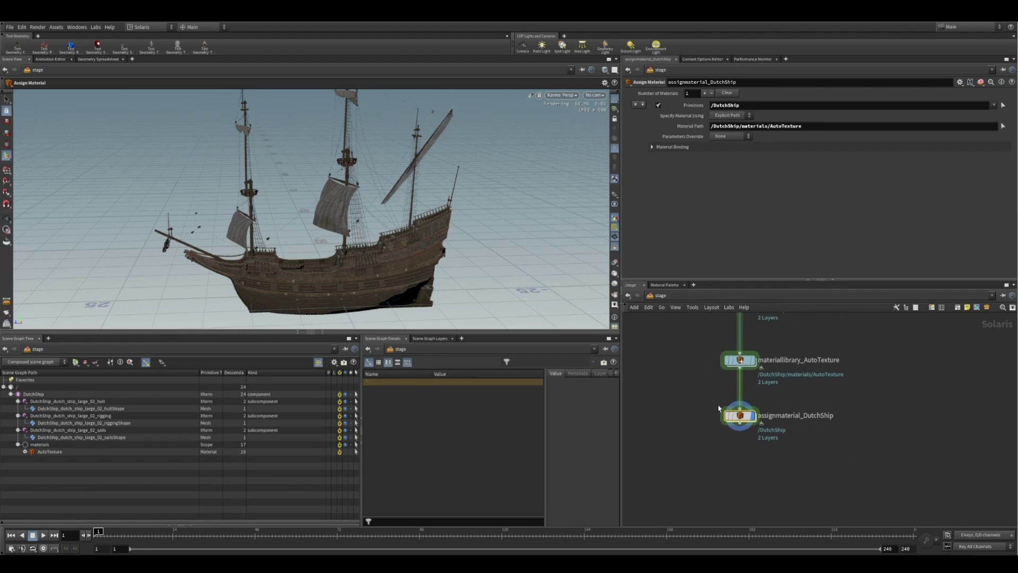
pyautogui.scroll(-3, 716, 448)
pyautogui.moveTo(699, 459); pyautogui.dragTo(688, 508, button='middle')
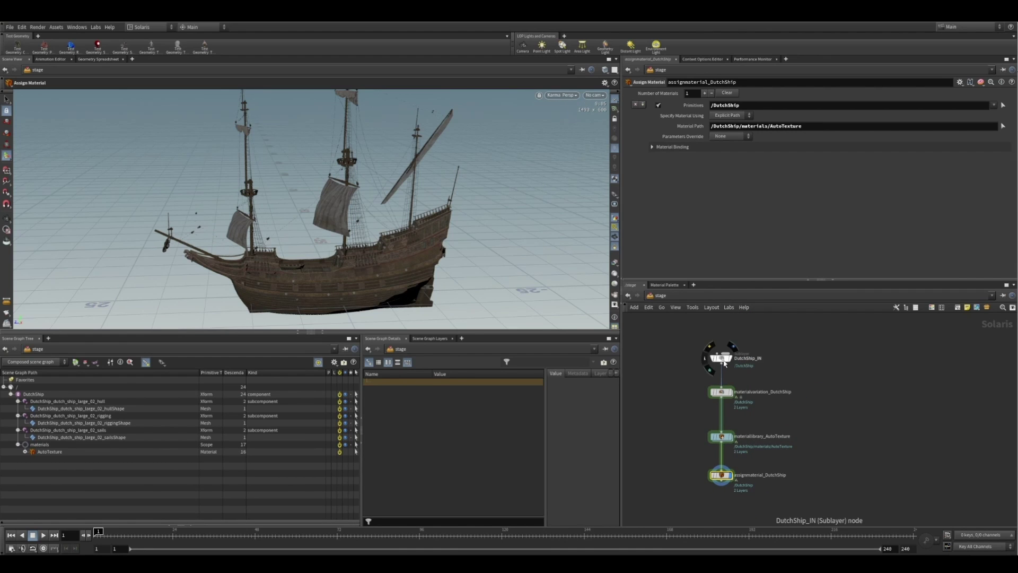
pyautogui.moveTo(724, 359); pyautogui.dragTo(724, 345)
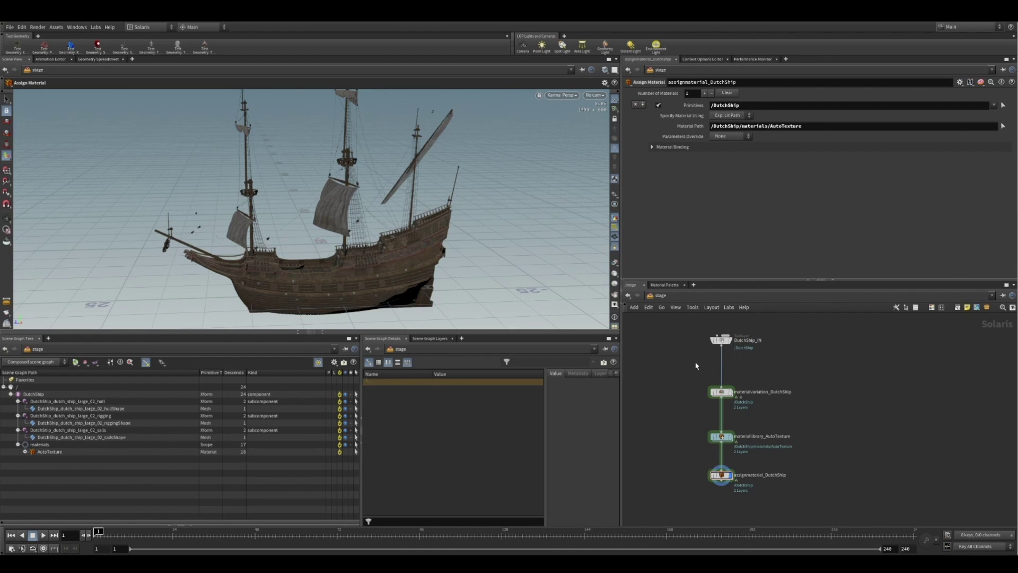
pyautogui.press('Tab')
pyautogui.write('layer')
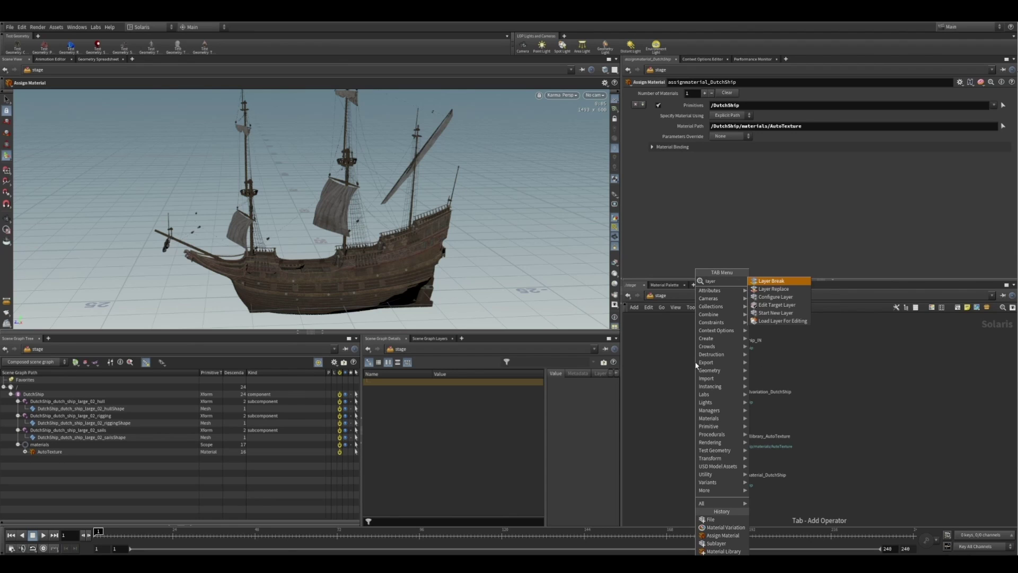
pyautogui.press('Return')
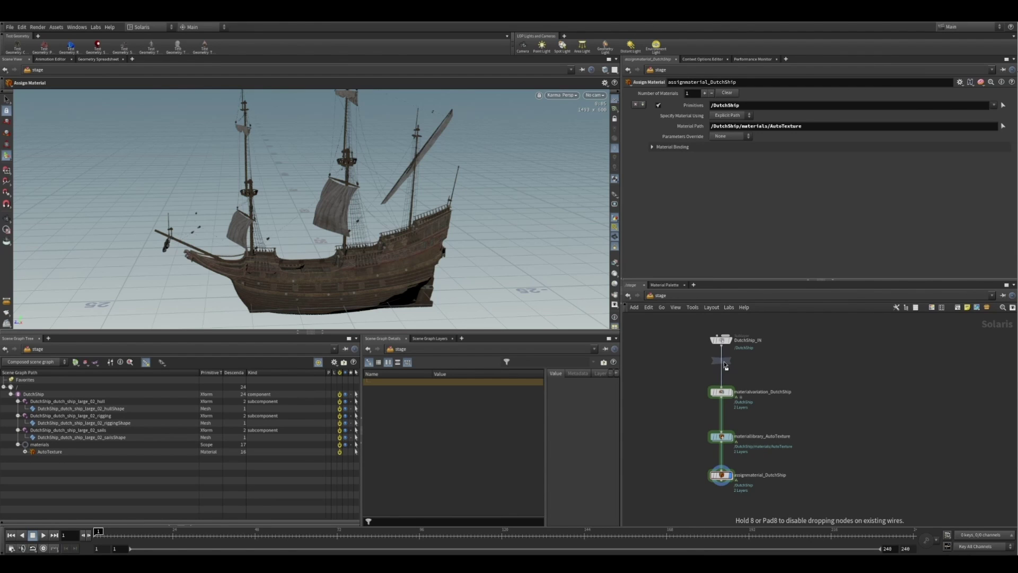
pyautogui.click(726, 366)
# Step: Rename the new Layer Break node layerbreak_primvars
pyautogui.click(753, 363)
pyautogui.click(766, 362)
pyautogui.press('BackSpace')
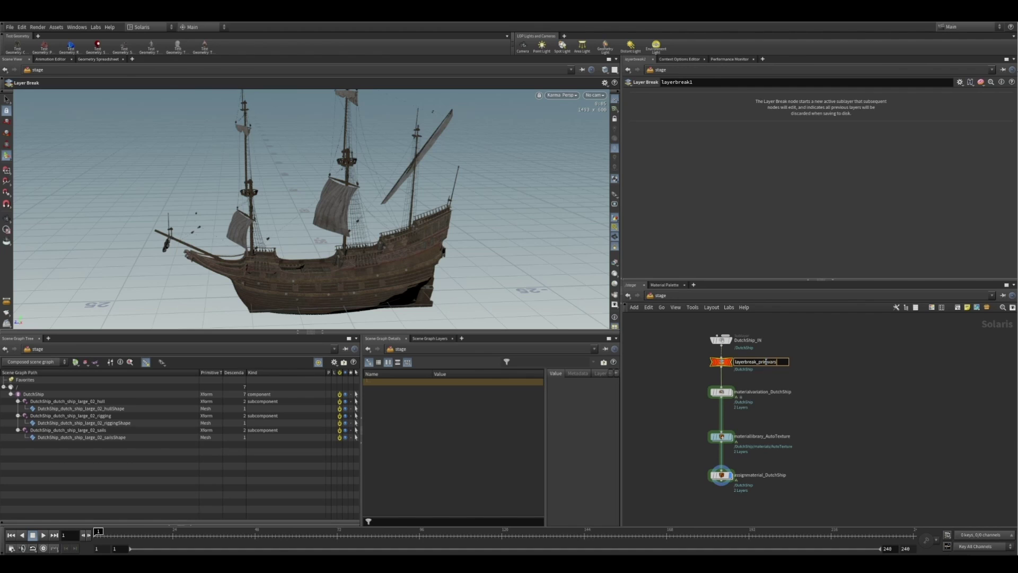
pyautogui.press('Return')
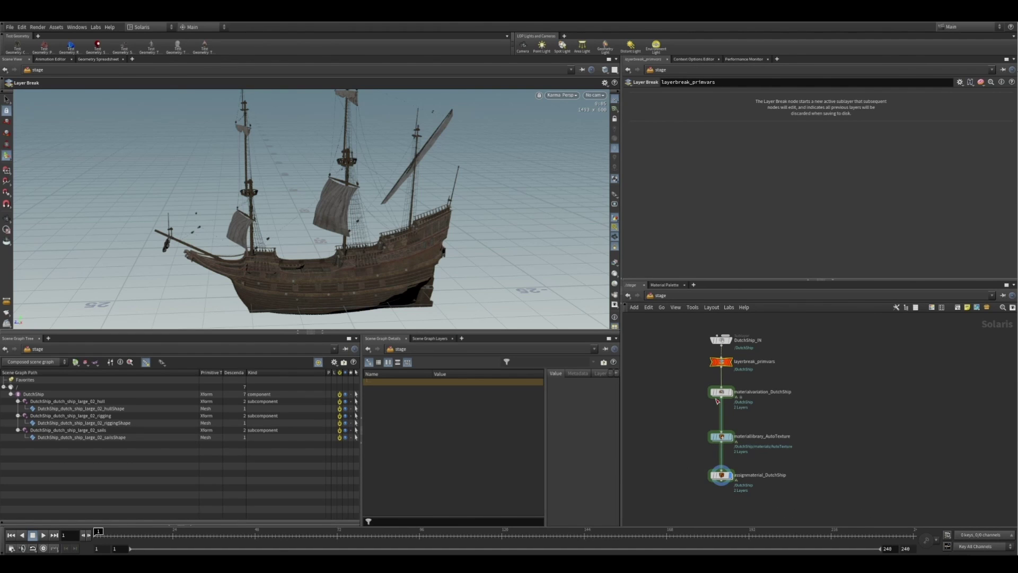
# Step: Insert a Layer Break node between materialvariation_DutchShip and materiallibrary_AutoTexture and name it layerbreak_Materials
pyautogui.moveTo(717, 400); pyautogui.dragTo(717, 406)
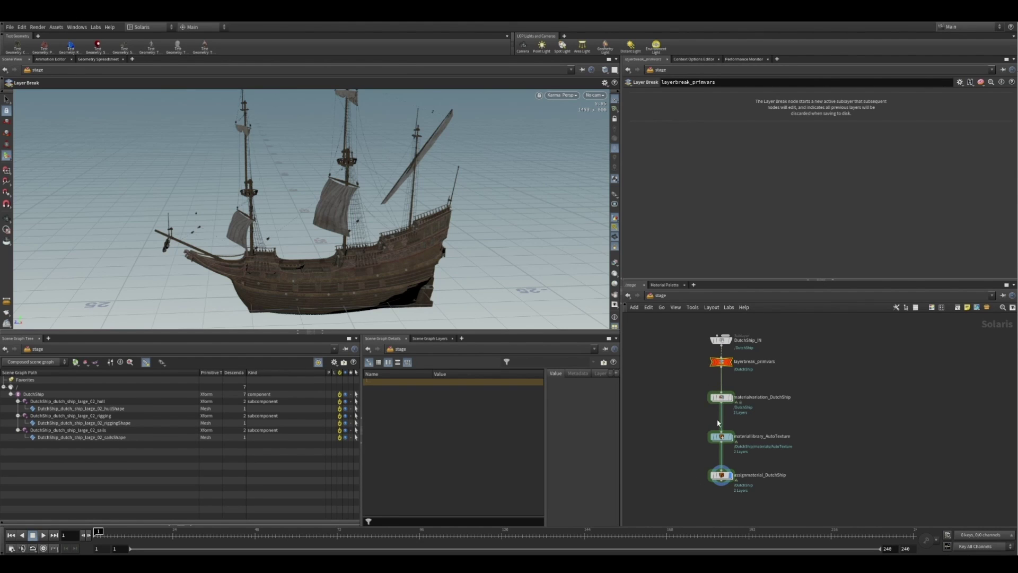
pyautogui.press('Tab')
pyautogui.write('lay')
pyautogui.press('Return')
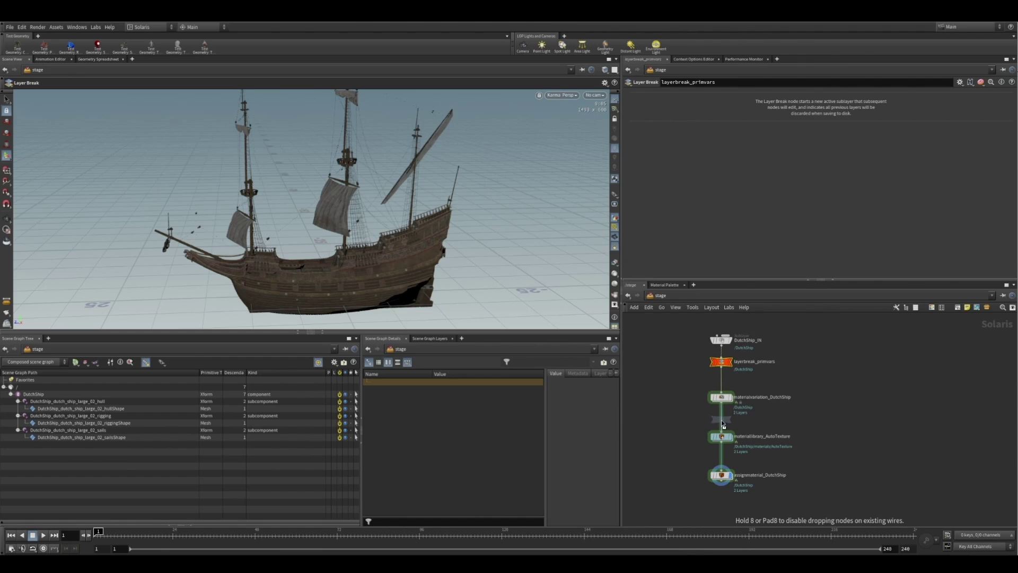
pyautogui.click(724, 418)
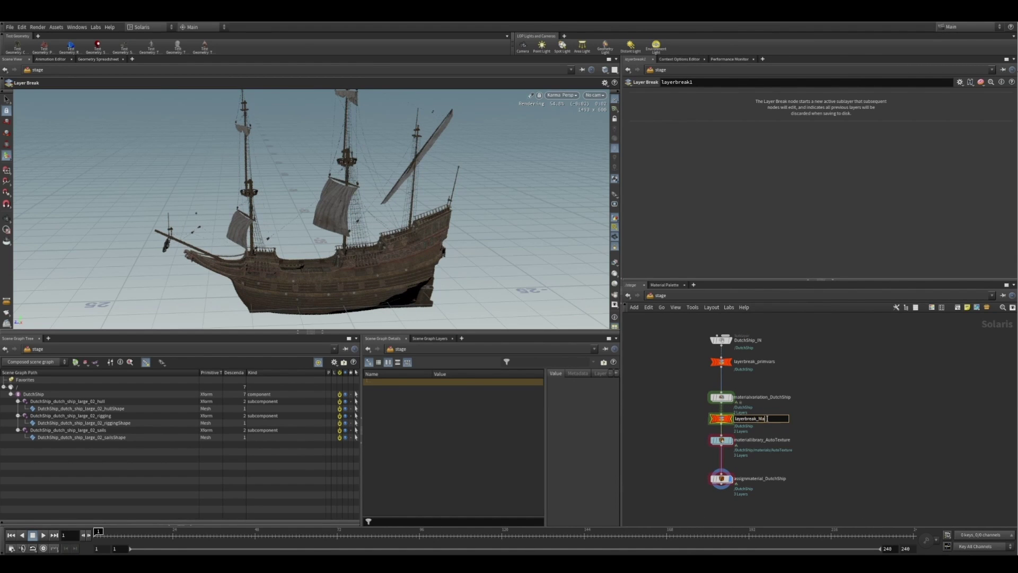
pyautogui.press('Return')
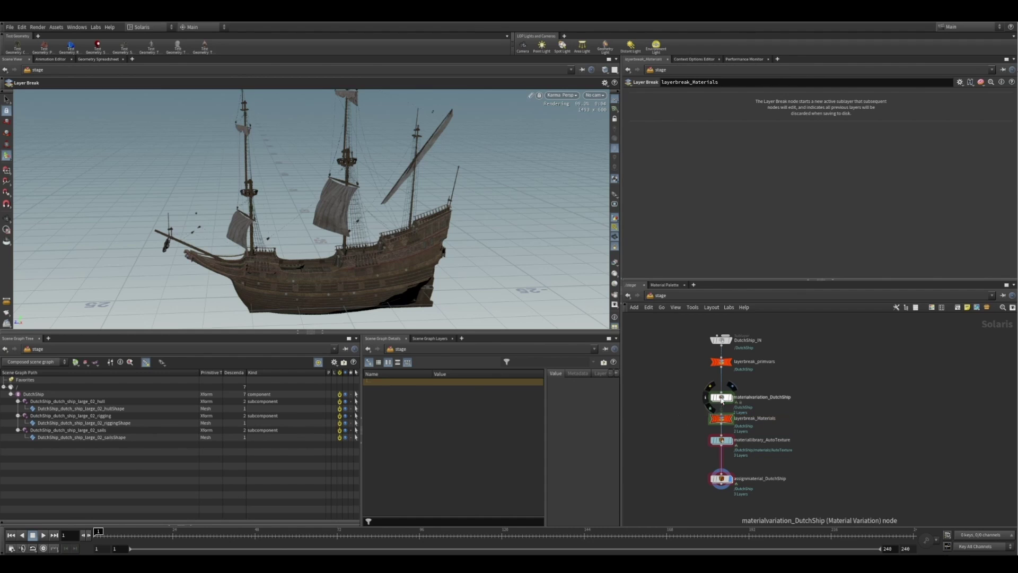
# Step: Branch a USD ROP node off materialvariation_DutchShip, place it beside the chain and name it usd_rop_Primvars
pyautogui.moveTo(721, 397); pyautogui.dragTo(657, 406)
pyautogui.press('Tab')
pyautogui.write('usd')
pyautogui.press('Down')
pyautogui.press('Up')
pyautogui.press('Return')
pyautogui.click(657, 412)
pyautogui.moveTo(657, 412); pyautogui.dragTo(636, 414)
pyautogui.click(667, 414)
pyautogui.write('_Pri')
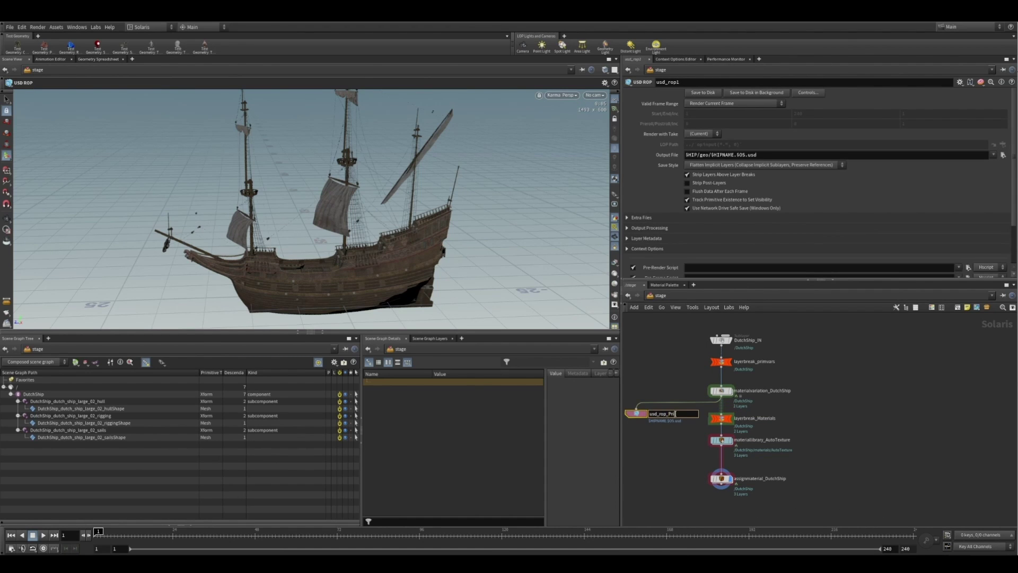
pyautogui.write('mvars')
pyautogui.press('Return')
# Step: Duplicate usd_rop_Primvars, connect the copy to the output of assignmaterial_DutchShip and rename it usd_rop_Materials
pyautogui.hotkey('ctrl', 'v')
pyautogui.hotkey('ctrl', 'z')
pyautogui.hotkey('ctrl', 'c')
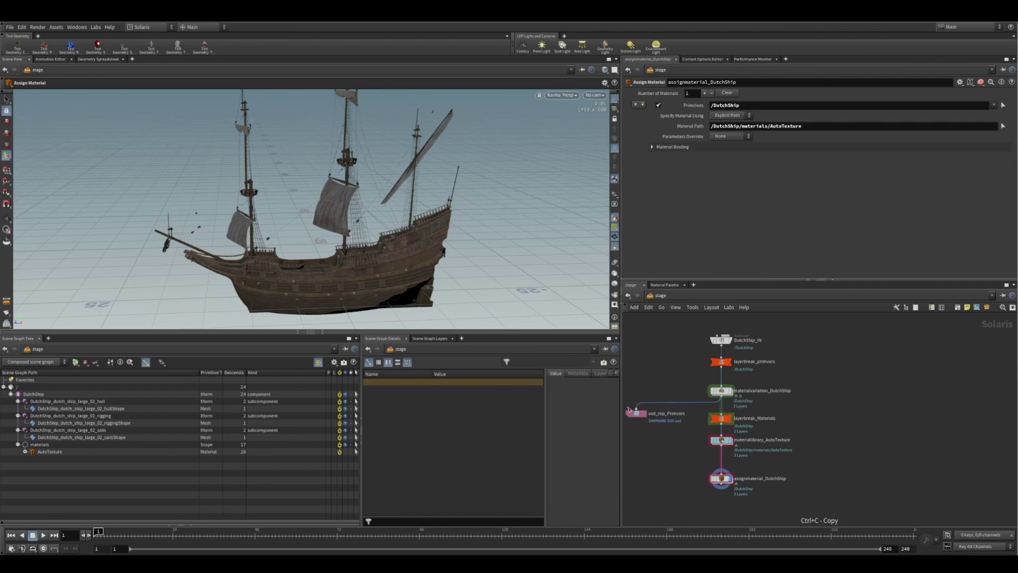
pyautogui.click(630, 412)
pyautogui.hotkey('ctrl', 'v')
pyautogui.moveTo(644, 440); pyautogui.dragTo(639, 455)
pyautogui.moveTo(721, 484); pyautogui.dragTo(639, 450)
pyautogui.moveTo(641, 456); pyautogui.dragTo(640, 501)
pyautogui.moveTo(641, 501); pyautogui.dragTo(665, 475, button='middle')
pyautogui.click(692, 473)
pyautogui.moveTo(717, 475); pyautogui.dragTo(696, 475)
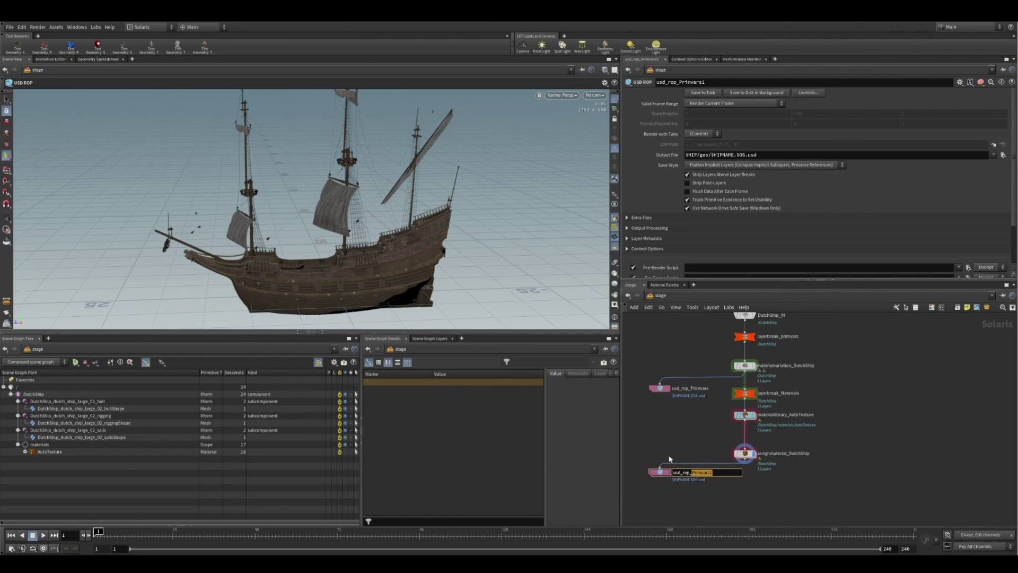
# Step: Set the output file of usd_rop_Primvars to $HIP/Assets/DutchShip/geometry/DutchShip_Texture.usd
pyautogui.click(660, 388)
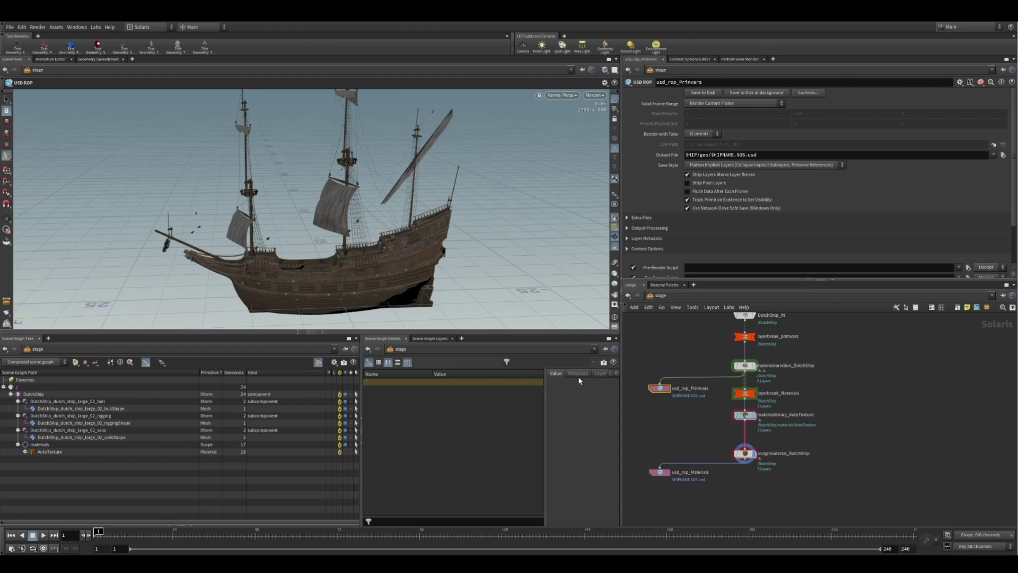
pyautogui.click(994, 155)
pyautogui.click(264, 293)
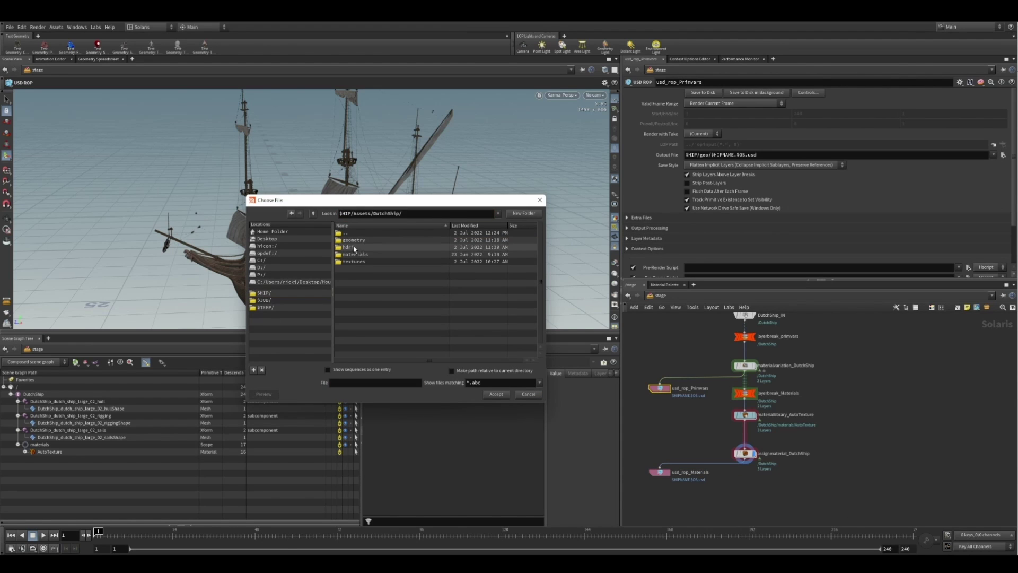
pyautogui.doubleClick(353, 240)
pyautogui.click(357, 240)
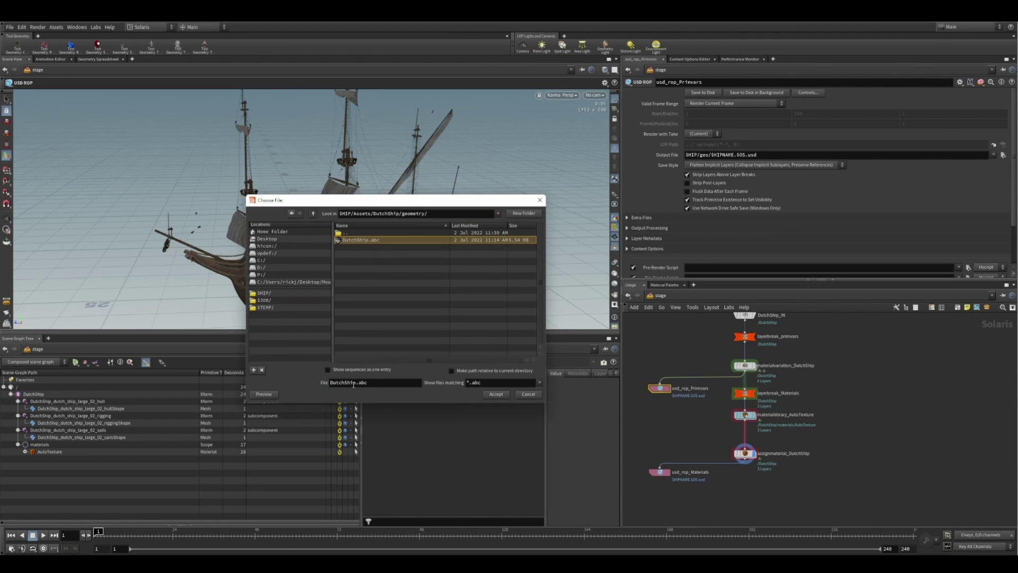
pyautogui.write('Texture')
pyautogui.click(492, 394)
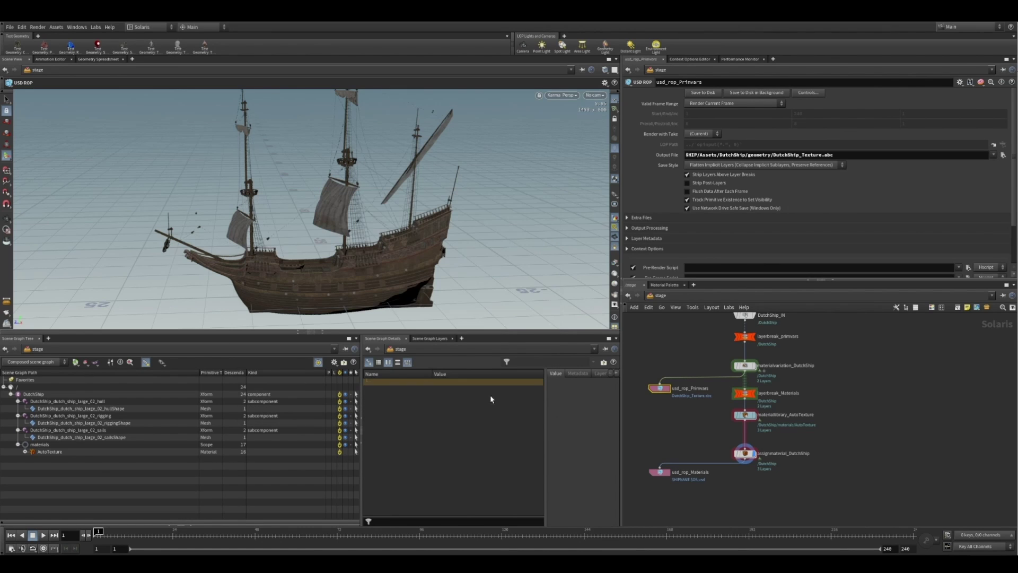
pyautogui.click(866, 154)
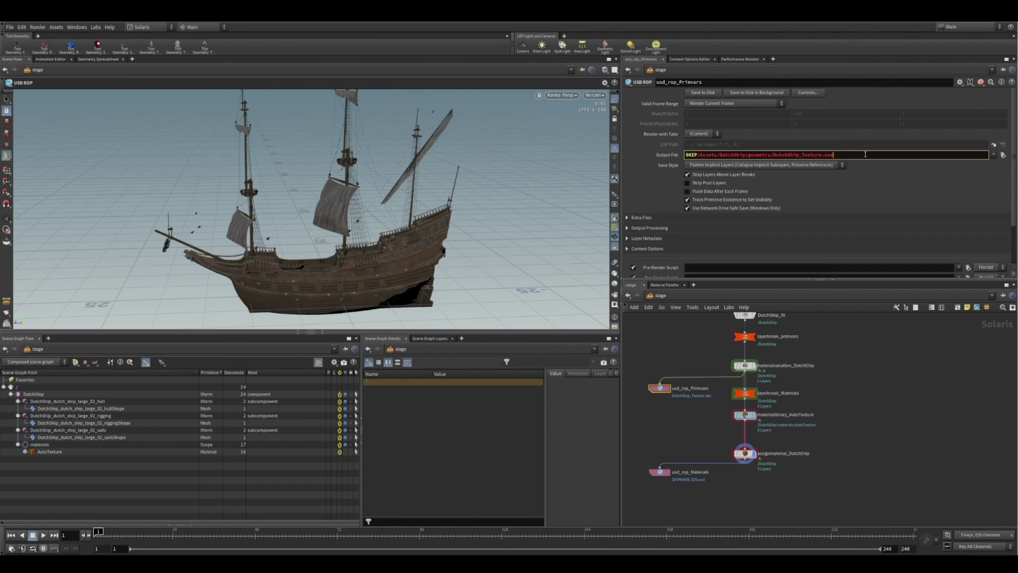
pyautogui.press('Return')
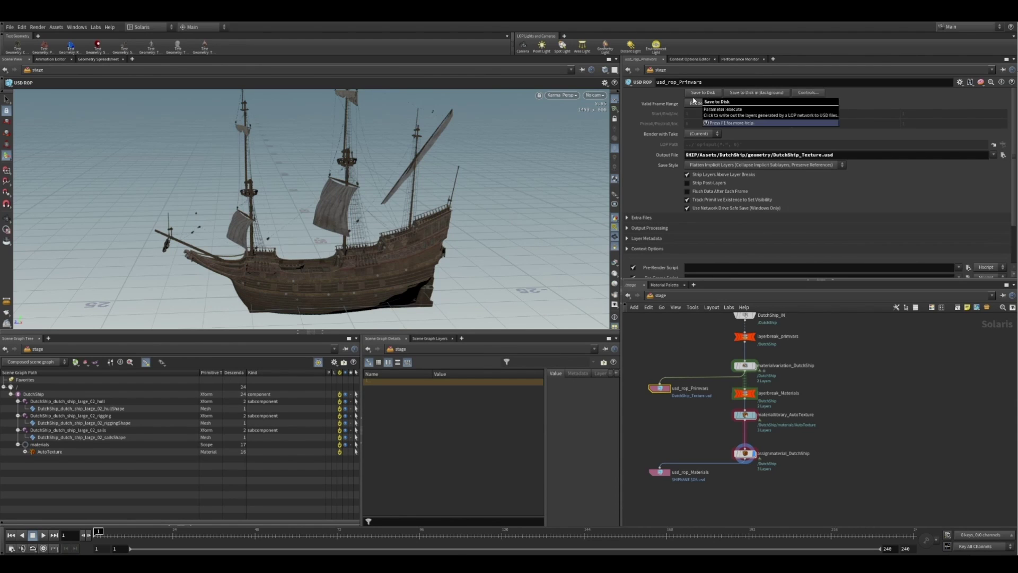
# Step: Set the output file of usd_rop_Materials to $HIP/Assets/DutchShip/geometry/DutchShip_Material.usd
pyautogui.click(657, 475)
pyautogui.click(822, 154)
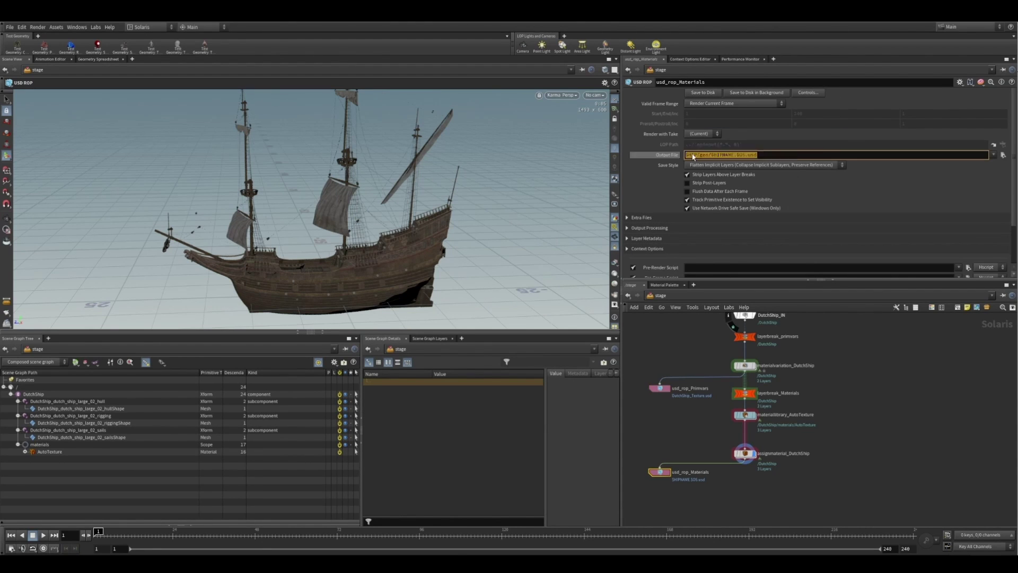
pyautogui.write('Material')
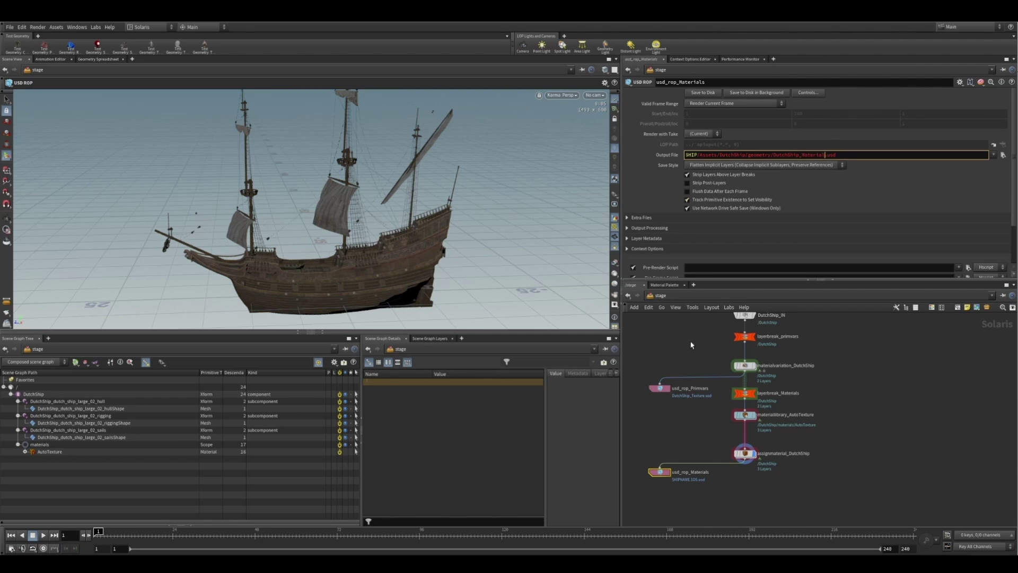
pyautogui.press('Return')
# Step: Make three stacked copies of the DutchShip_IN sublayer node beside the chain, naming the lower two DutchShip_Textures and DutchShip_Materials
pyautogui.moveTo(860, 383); pyautogui.dragTo(772, 411, button='middle')
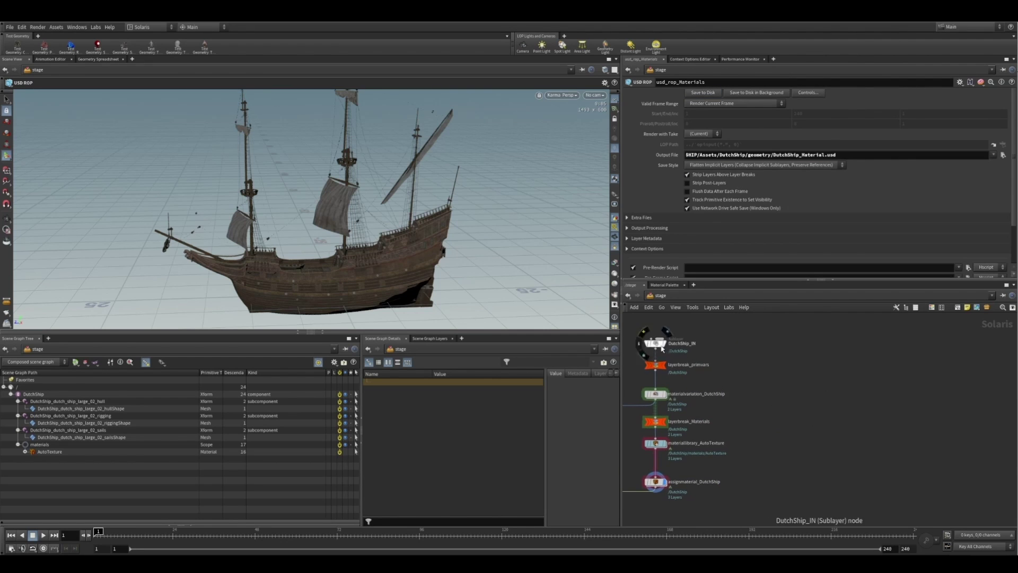
pyautogui.keyDown('alt'); pyautogui.moveTo(664, 347); pyautogui.dragTo(869, 407); pyautogui.keyUp('alt')
pyautogui.press('Return')
pyautogui.click(857, 402)
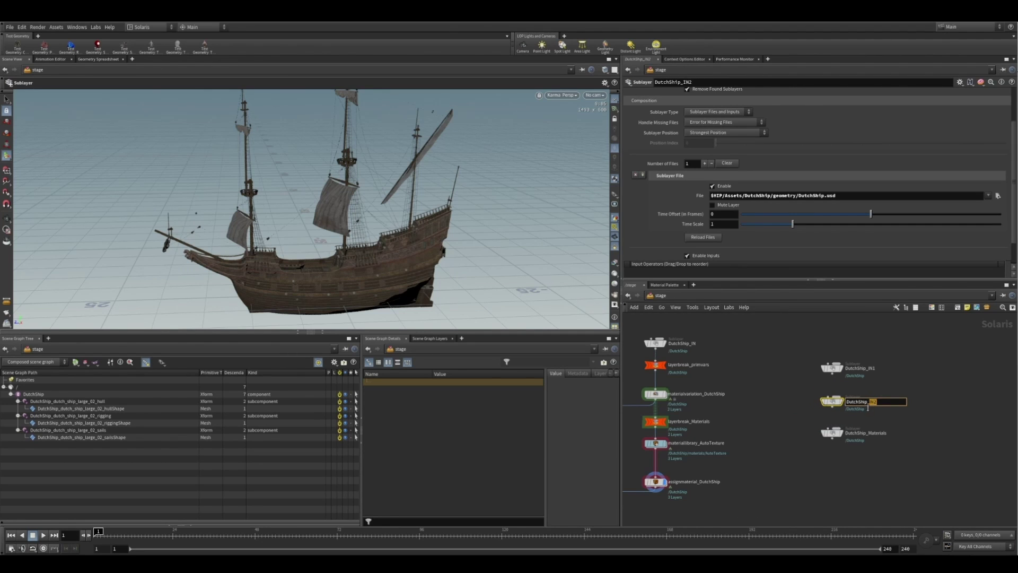
pyautogui.write('Textures')
pyautogui.press('Return')
# Step: Load DutchShip_Texture.usd into the DutchShip_Textures sublayer and DutchShip_Material.usd into the DutchShip_Materials sublayer
pyautogui.click(998, 196)
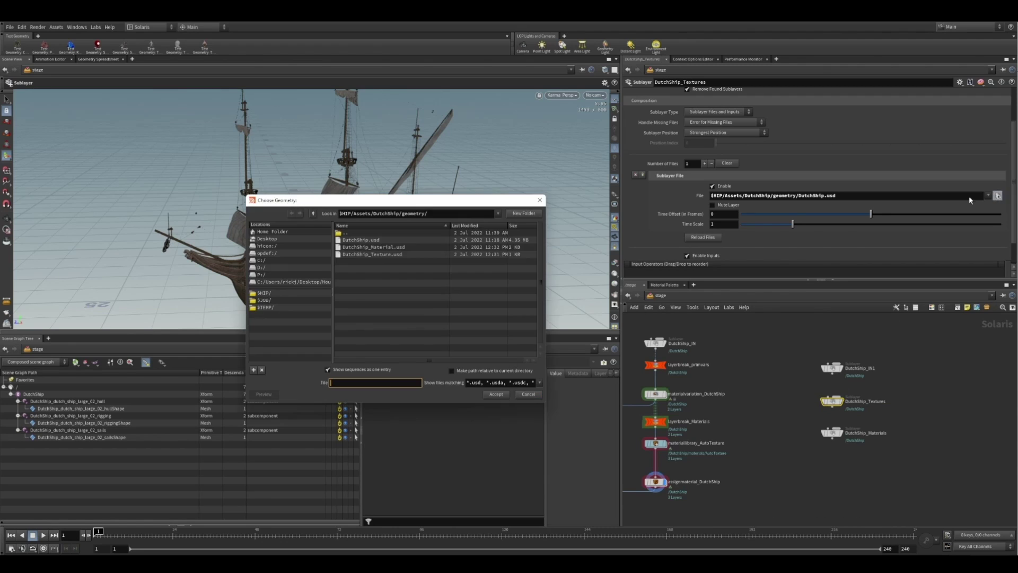
pyautogui.doubleClick(373, 254)
pyautogui.click(837, 433)
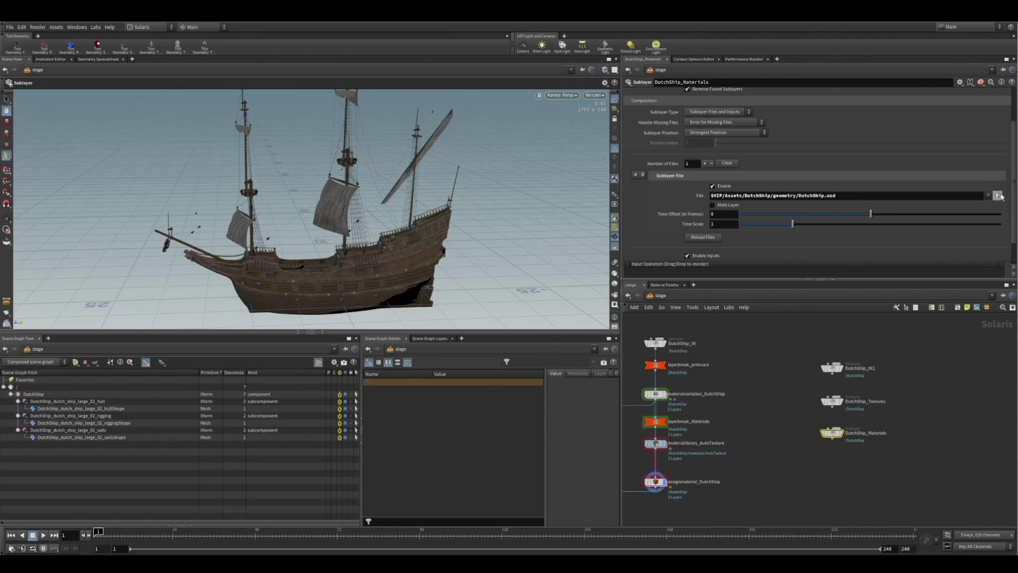
pyautogui.click(998, 196)
pyautogui.doubleClick(372, 249)
# Step: Wire DutchShip_IN1 into DutchShip_Textures, and DutchShip_Textures into DutchShip_Materials
pyautogui.click(832, 374)
pyautogui.click(829, 396)
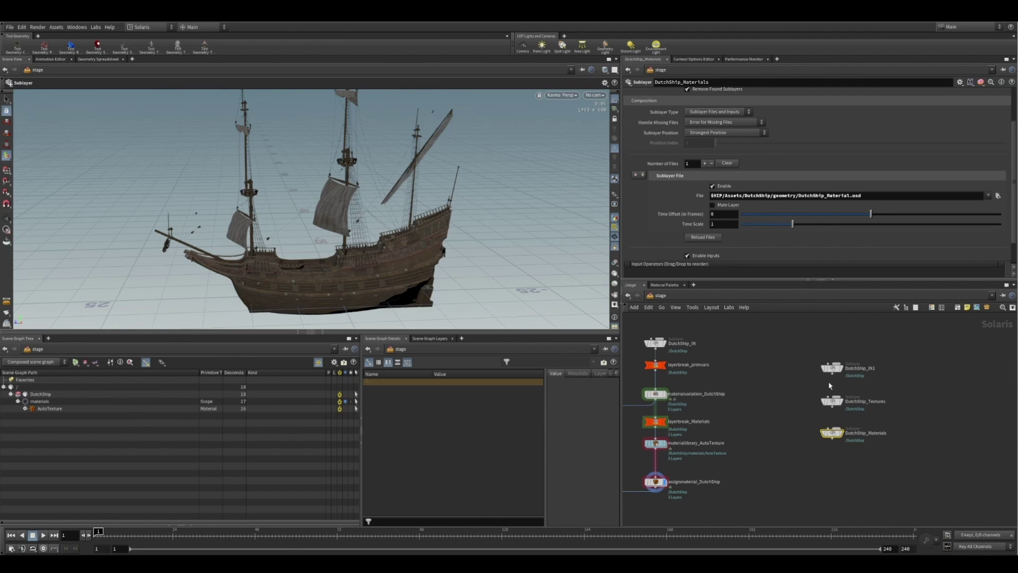
pyautogui.click(832, 378)
pyautogui.click(832, 396)
pyautogui.click(832, 407)
pyautogui.click(832, 428)
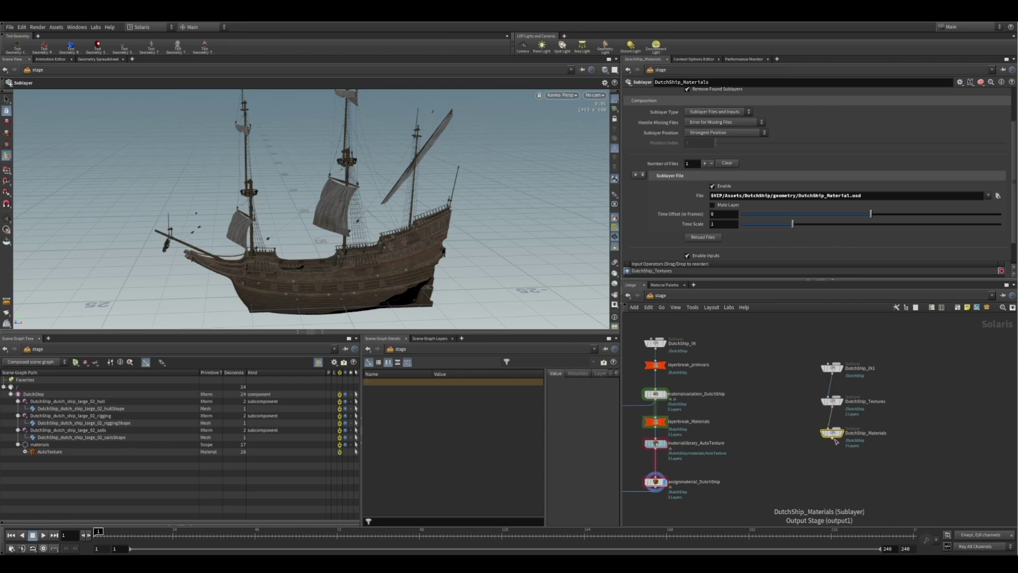
# Step: Display the results of DutchShip_IN1 and DutchShip_Textures in turn and compare the DutchShip prim's primvars across the sublayers
pyautogui.click(841, 370)
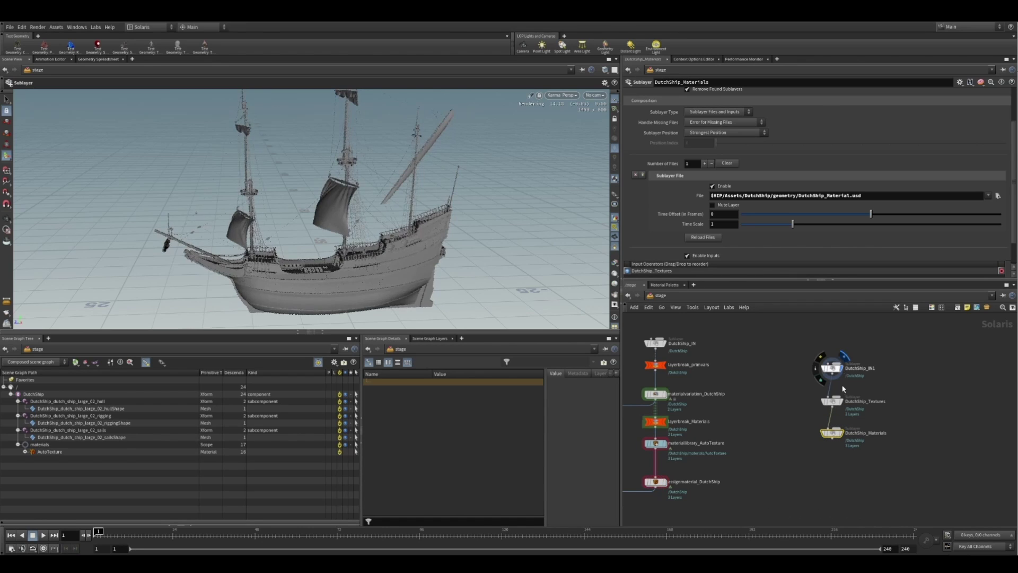
pyautogui.click(843, 401)
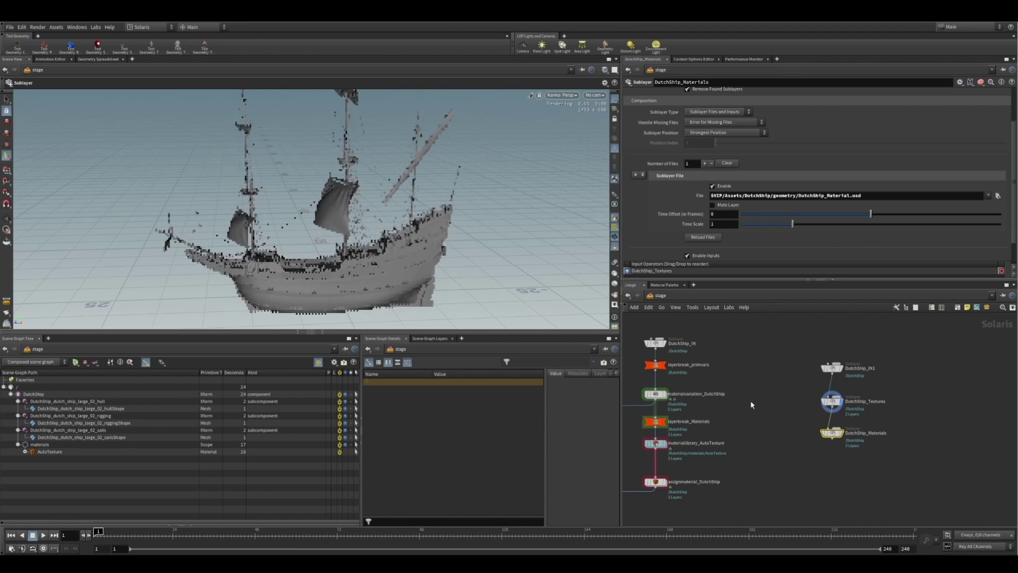
pyautogui.click(33, 394)
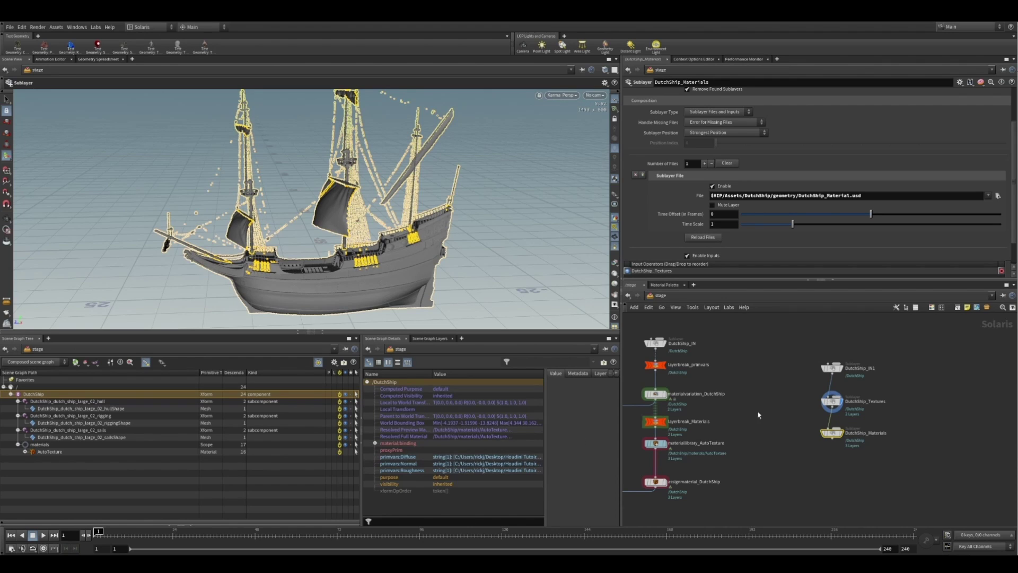
pyautogui.click(837, 373)
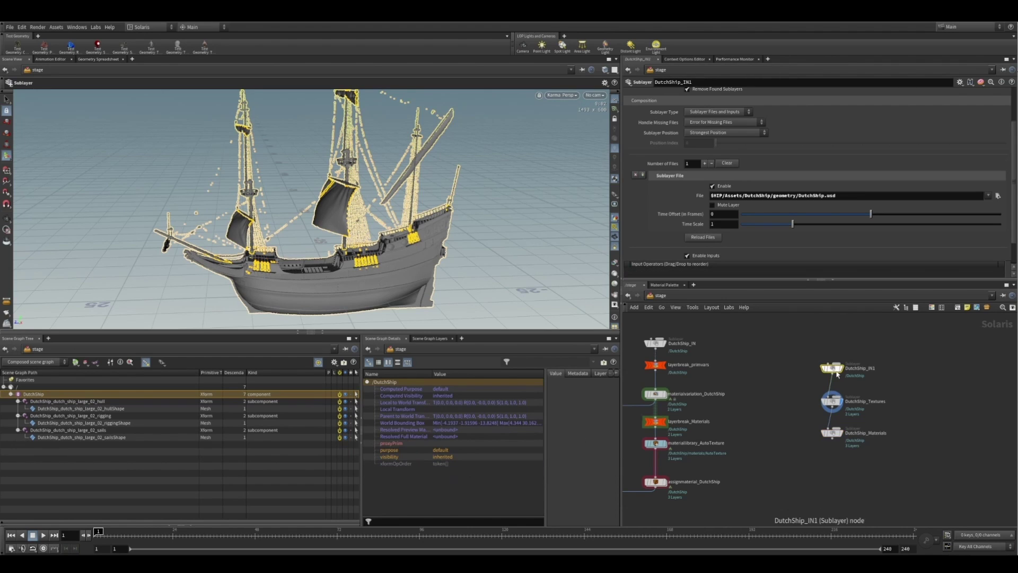
pyautogui.click(833, 404)
pyautogui.moveTo(836, 419); pyautogui.dragTo(832, 428)
# Step: Display the result of the DutchShip_Materials sublayer and clear the DutchShip prim selection
pyautogui.click(832, 432)
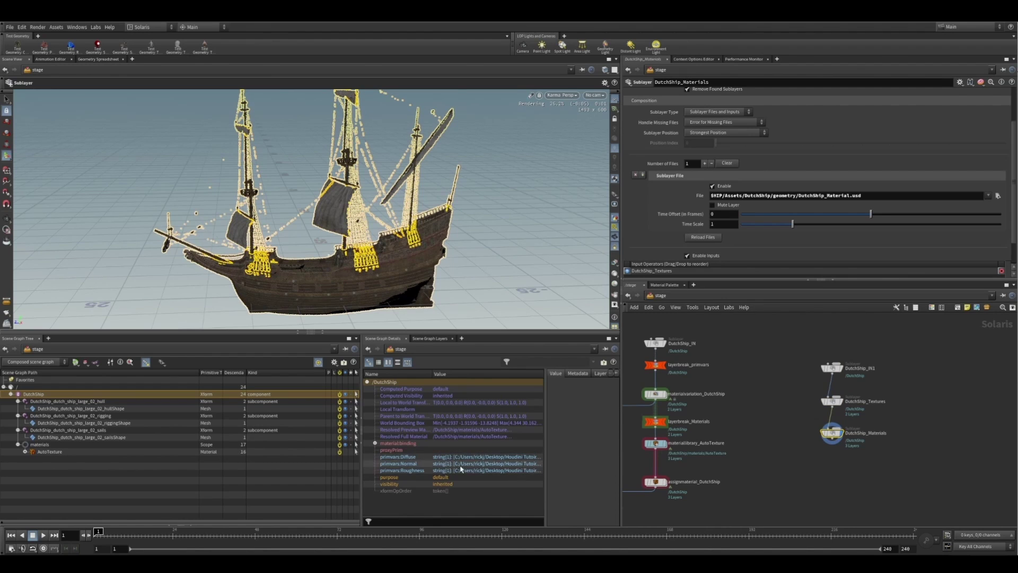
pyautogui.moveTo(829, 471); pyautogui.dragTo(838, 447, button='middle')
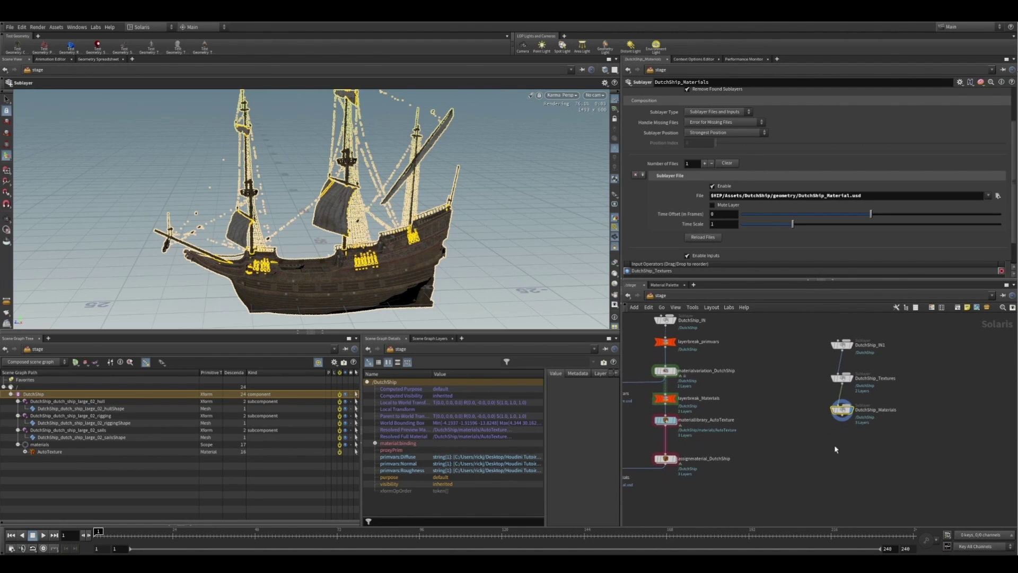
pyautogui.click(147, 465)
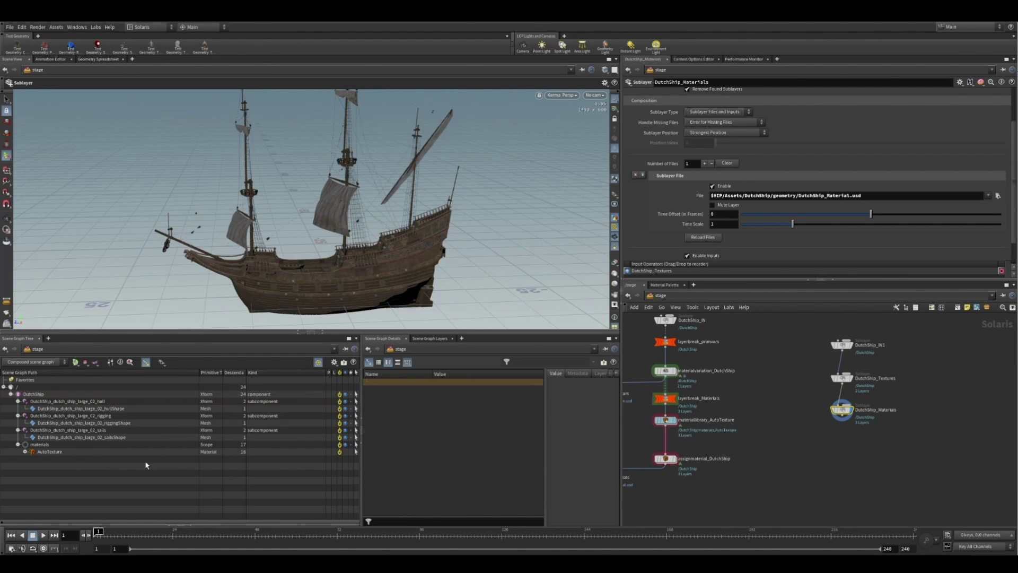